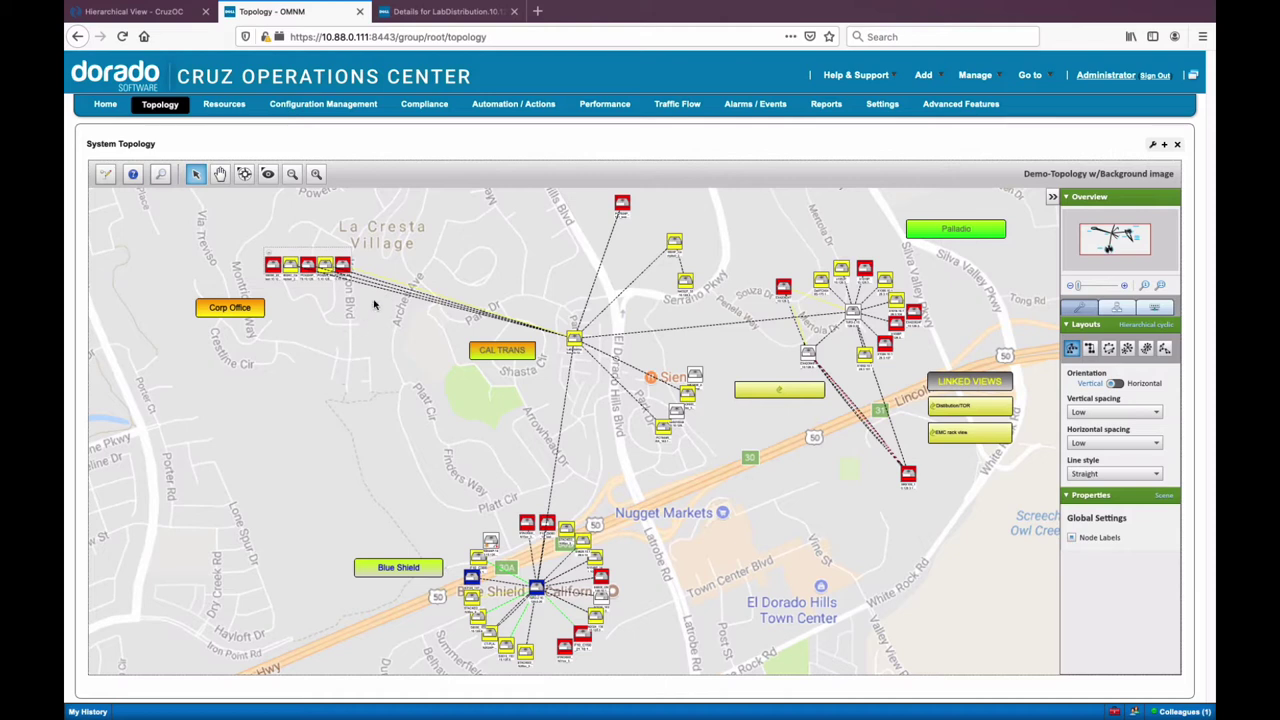
Reposition the topmost red node on the system topology map so it sits directly above the central switch
drag(623, 204, 568, 204)
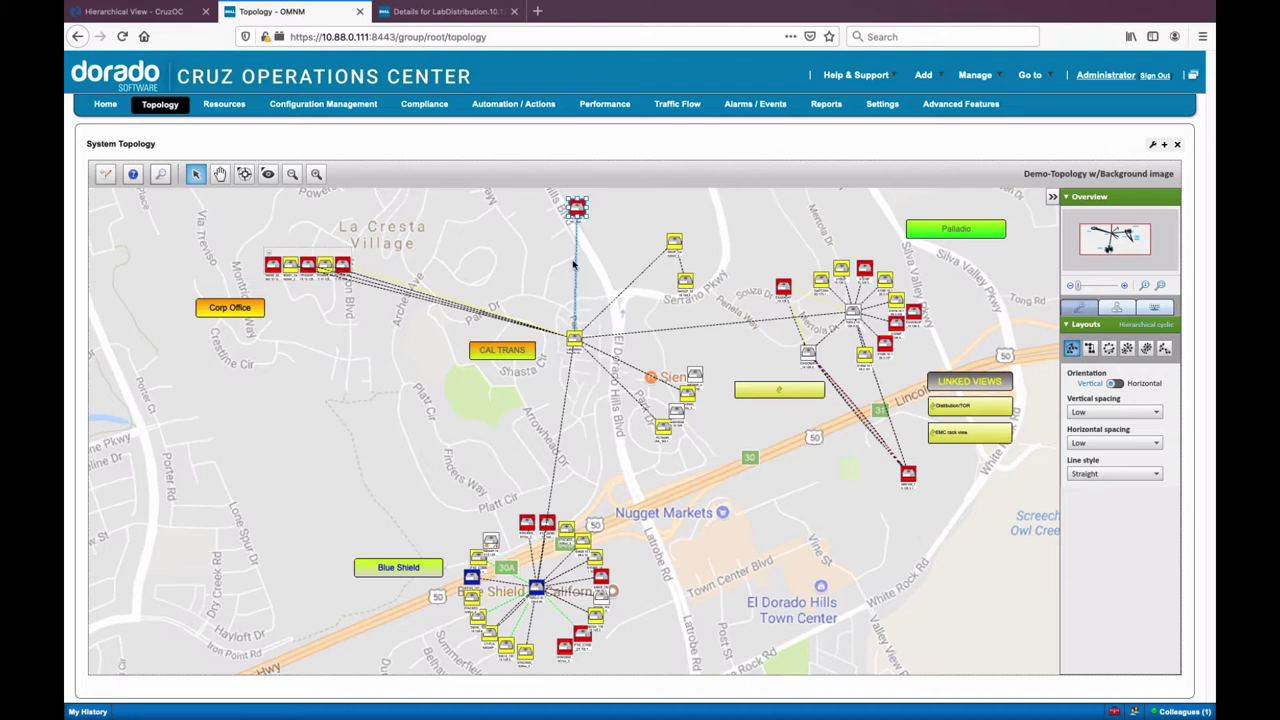
click(539, 262)
View the details of the Ethernet link between LabDistribution port 1/0/23 and ToR2-2 port gi1/0/48, and return to the topology
mouse_move(573, 340)
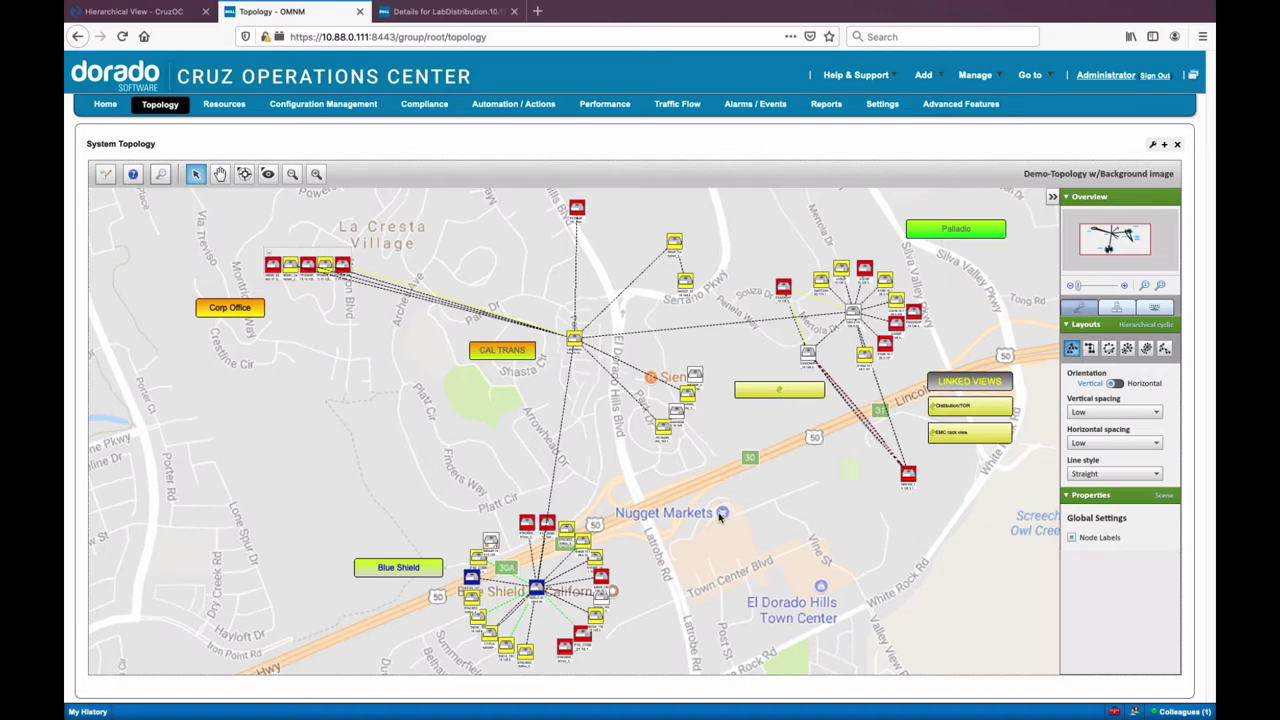
right_click(573, 347)
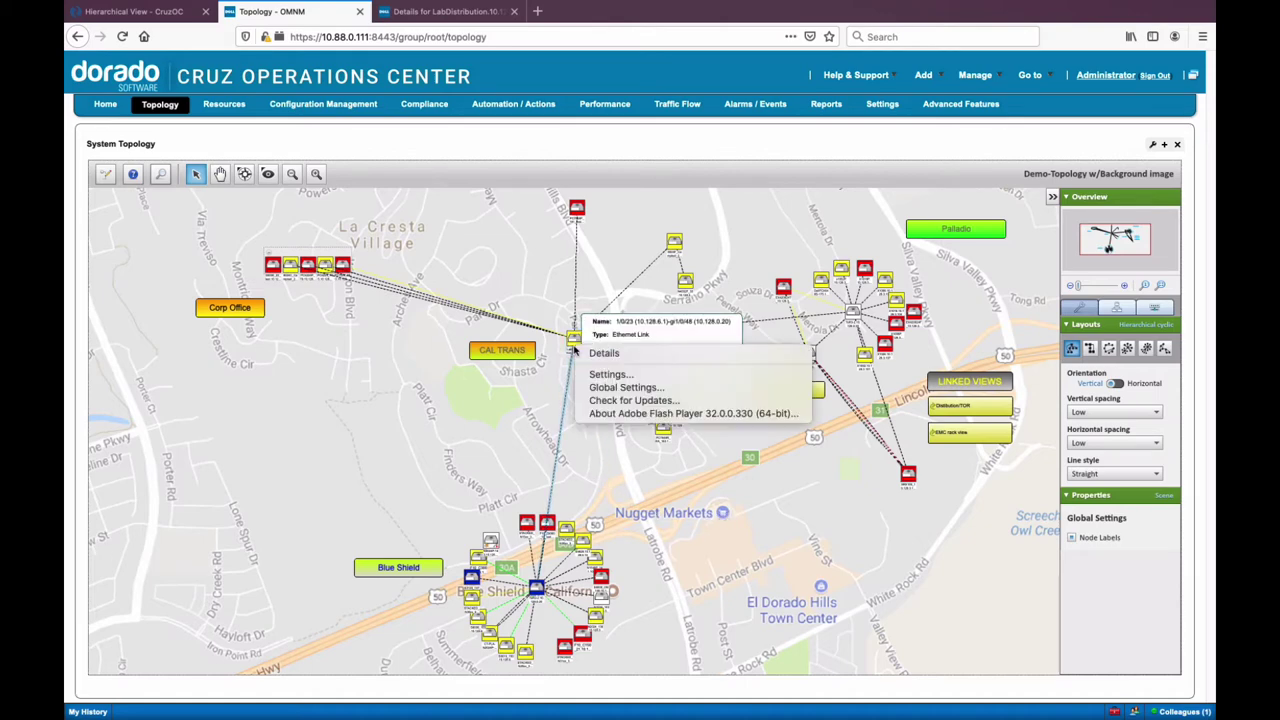
click(594, 359)
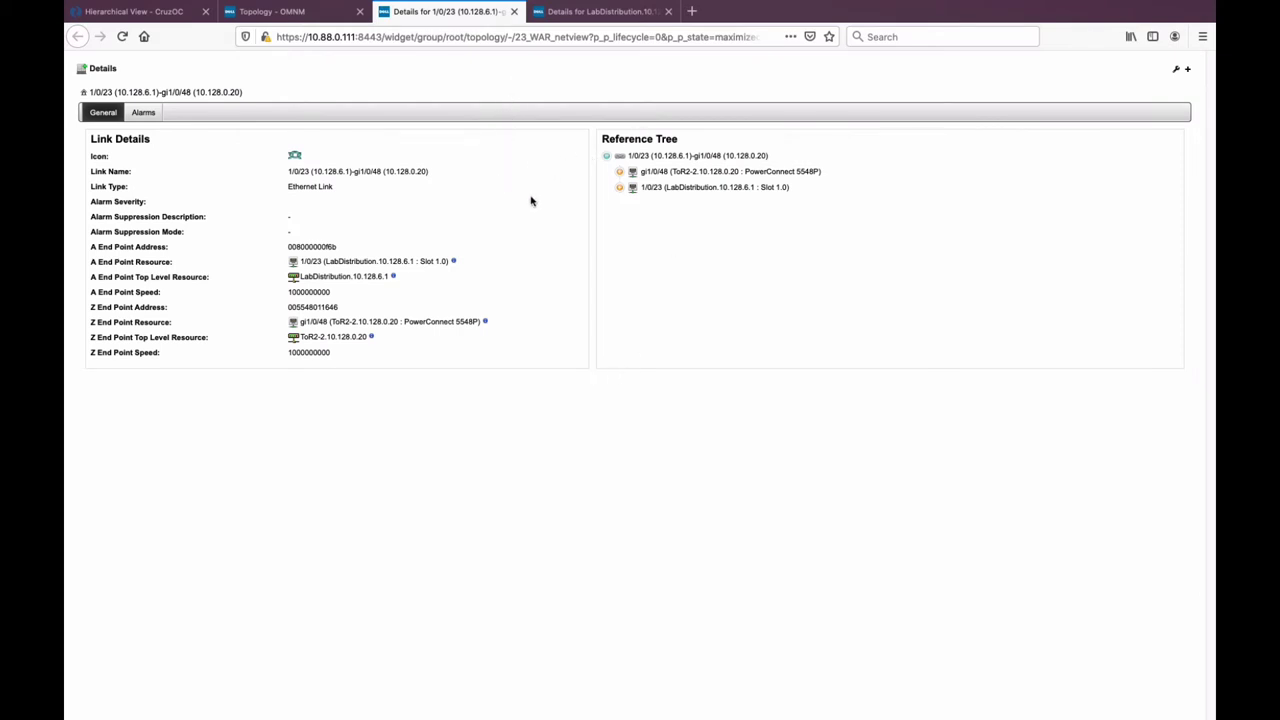
click(514, 11)
click(326, 12)
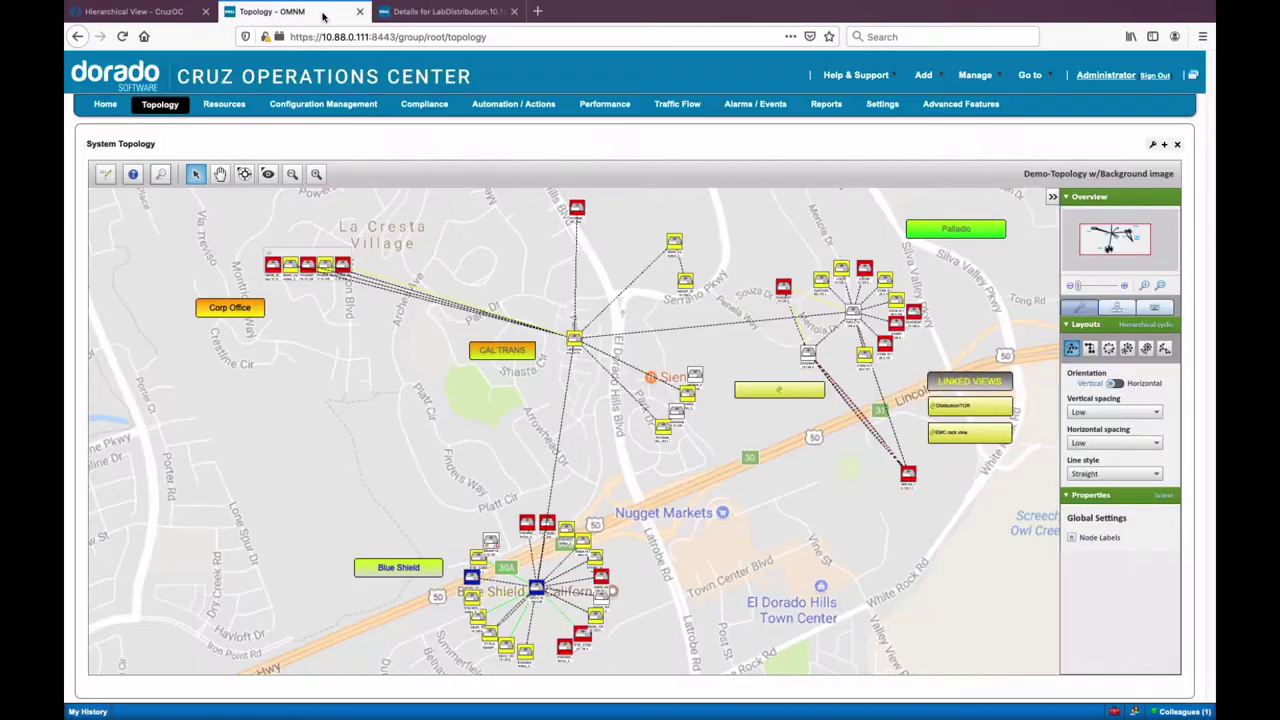
Open the LabDistribution.10.128.6.1 switch's details and examine its network data, including the actions available for port 1/0/5
right_click(572, 340)
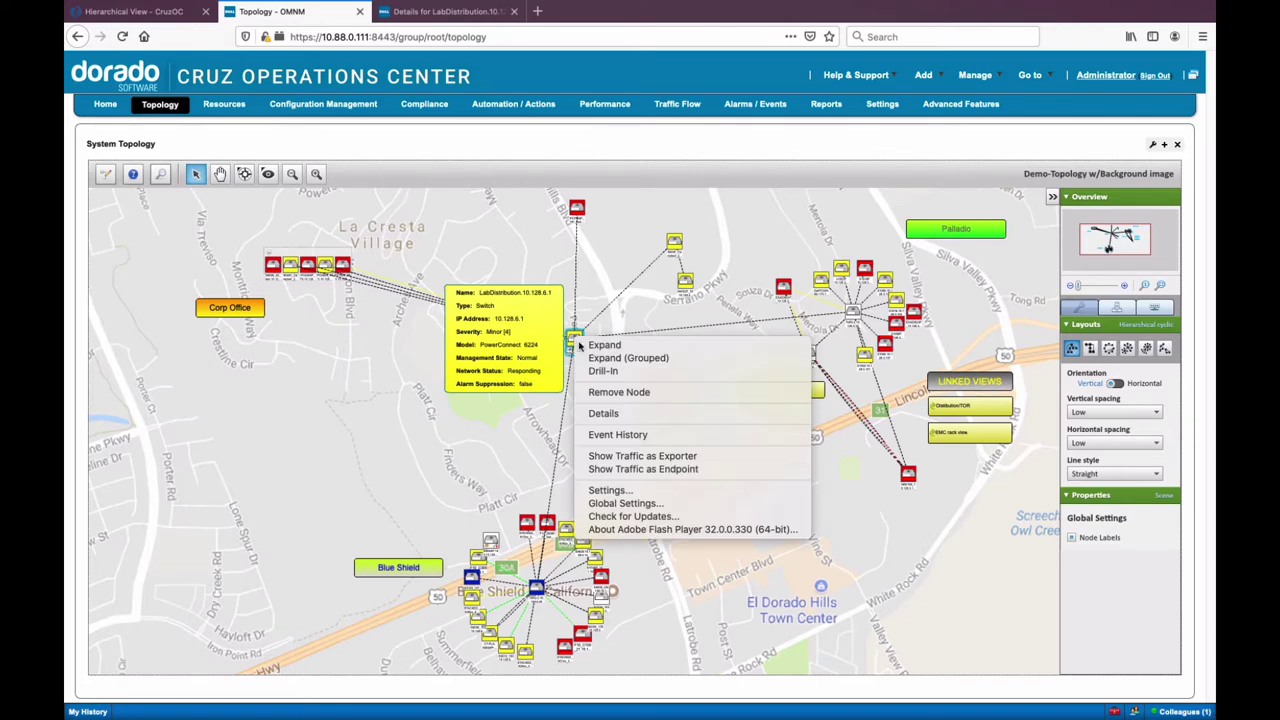
click(610, 413)
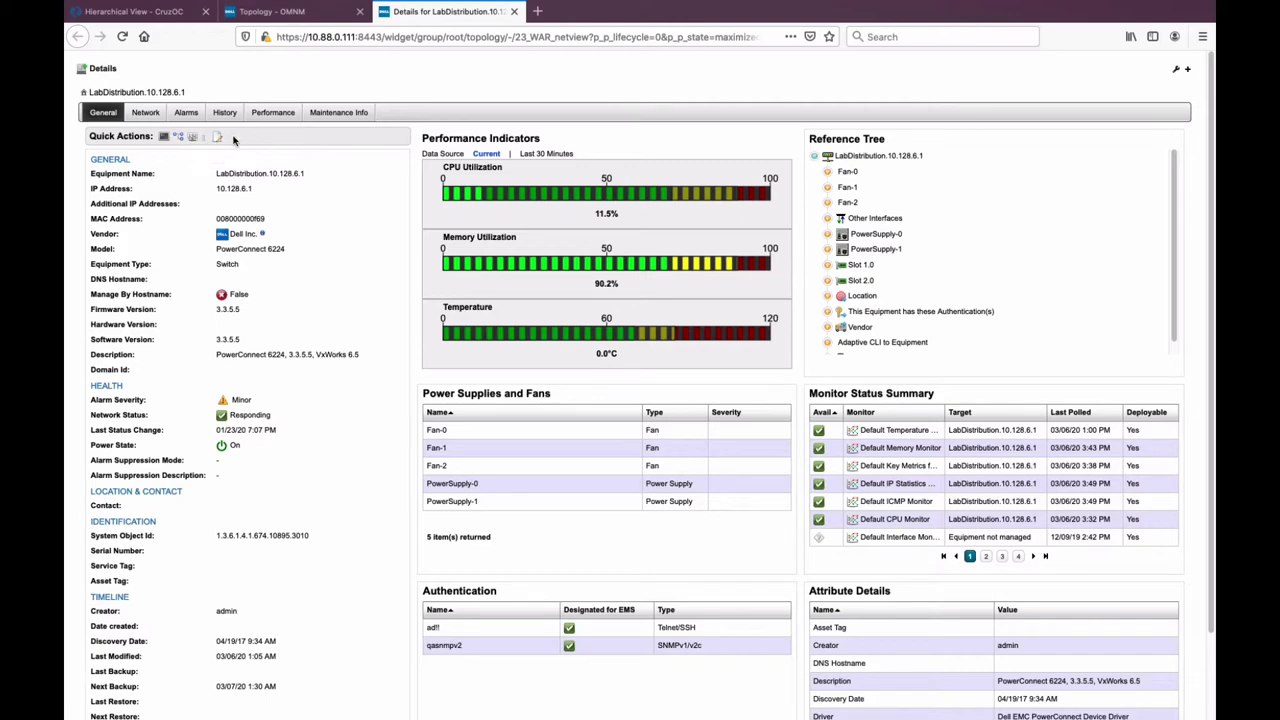
click(145, 113)
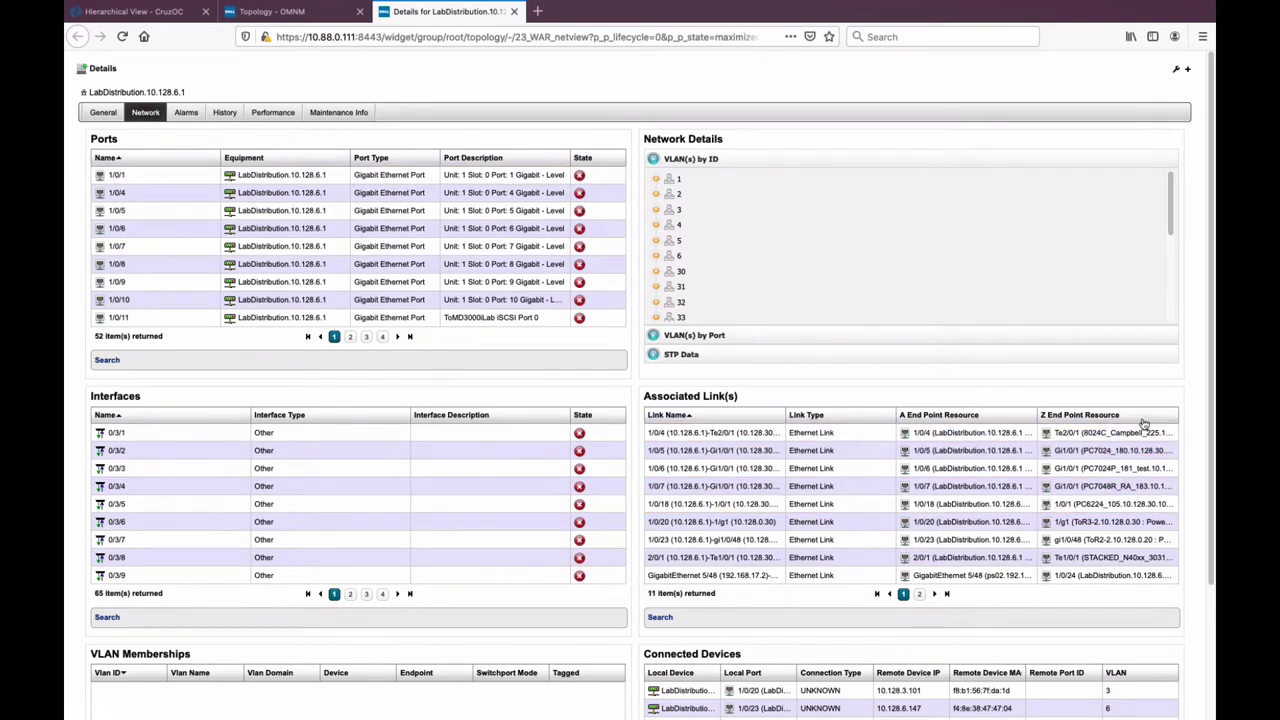
scroll(1207, 477, down, 2)
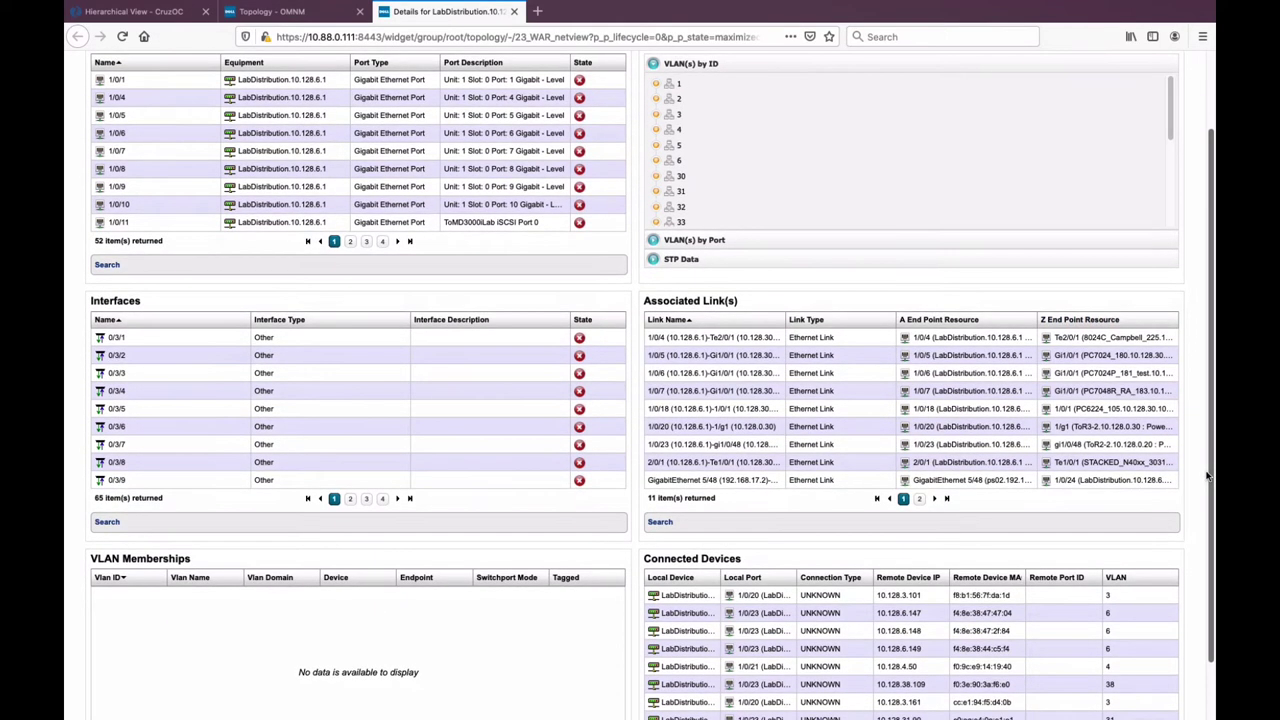
scroll(1207, 477, up, 2)
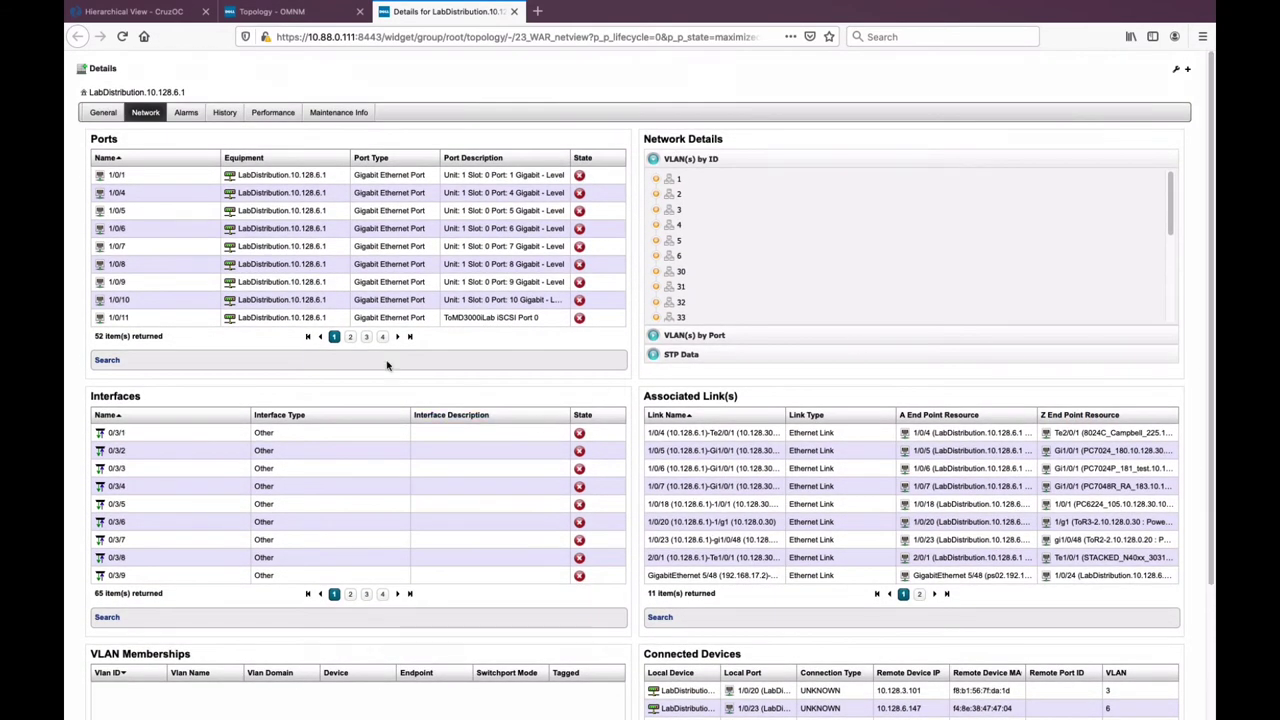
right_click(274, 217)
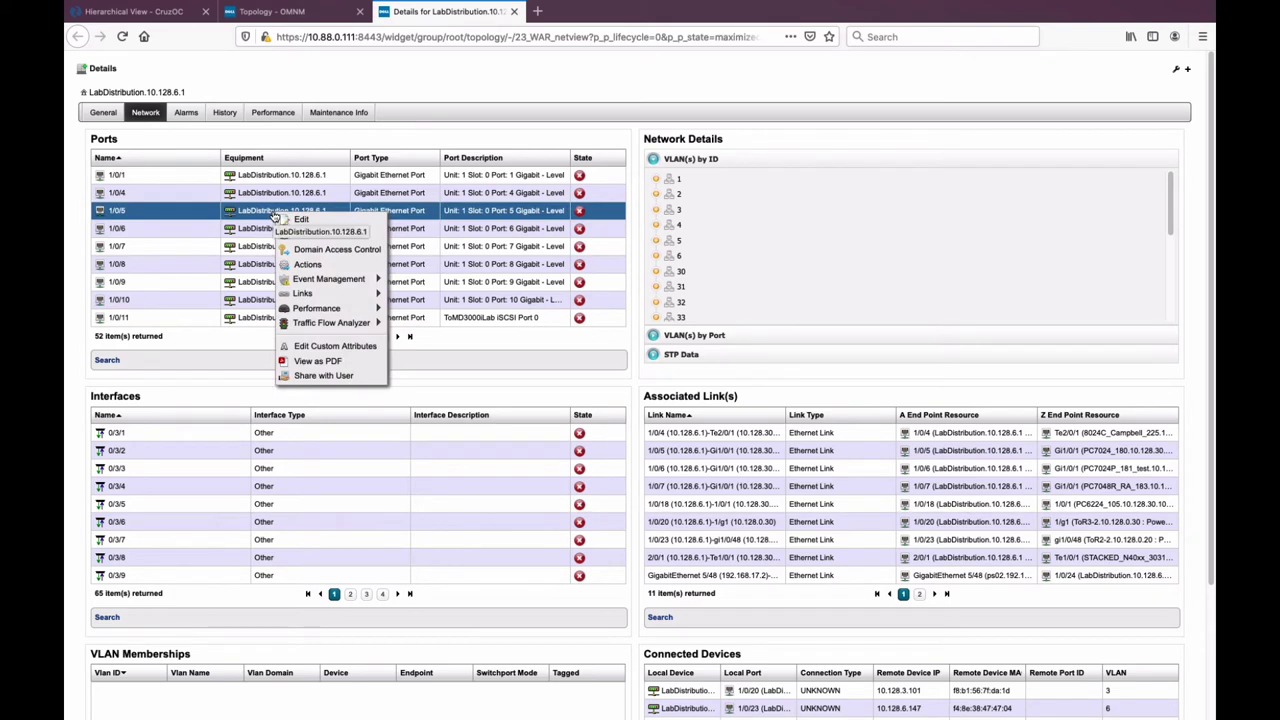
mouse_move(295, 276)
key(Escape)
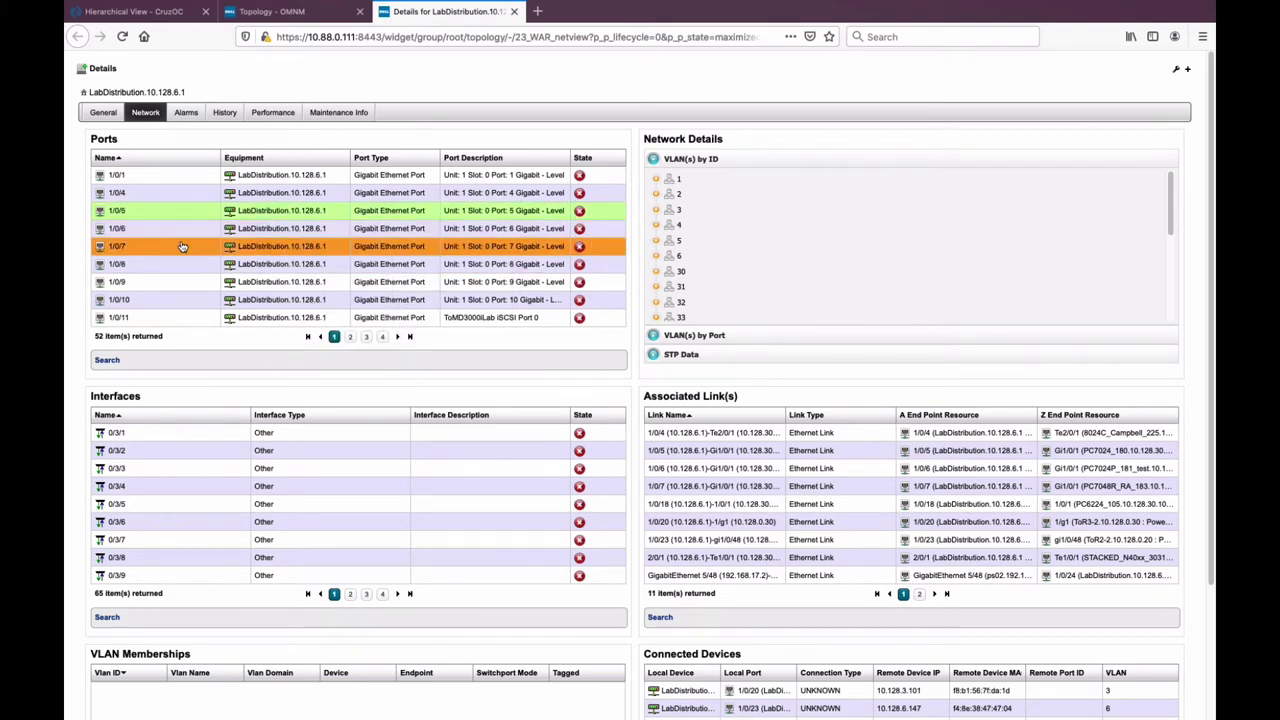
Examine the switch's alarms and the actions available for its minor alarm, and browse its audit trail history to page 3
click(185, 113)
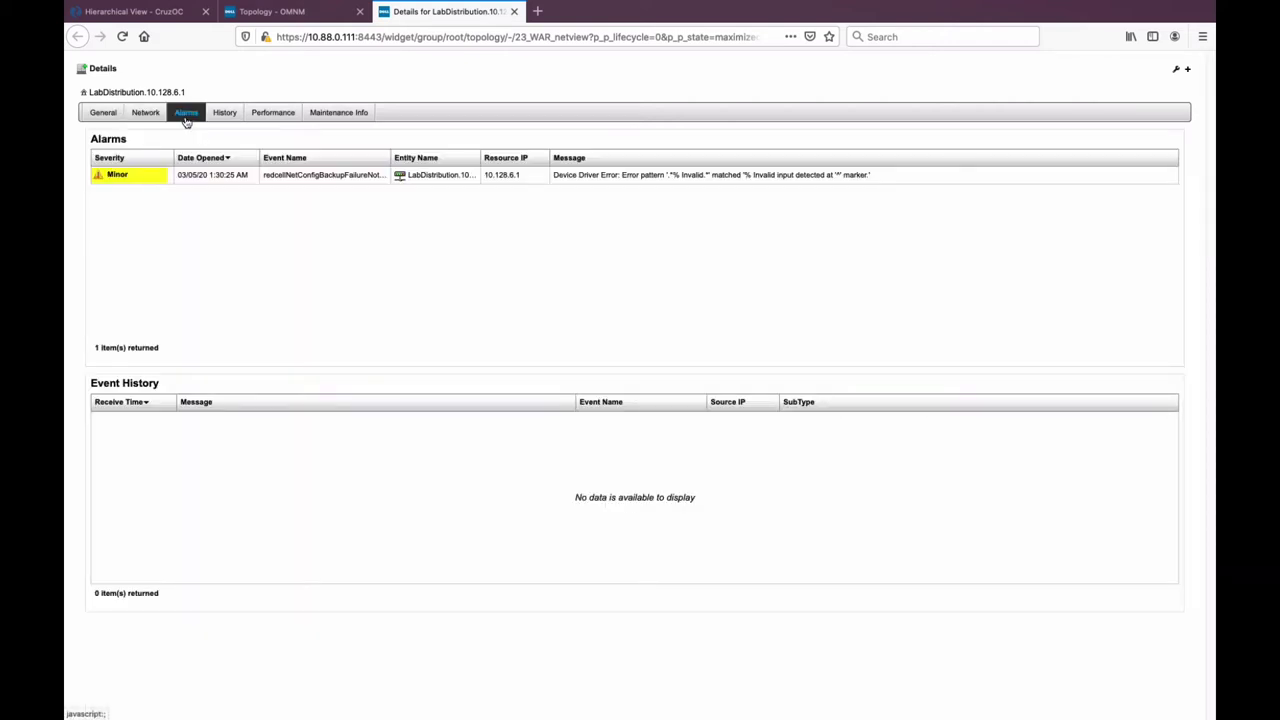
right_click(236, 177)
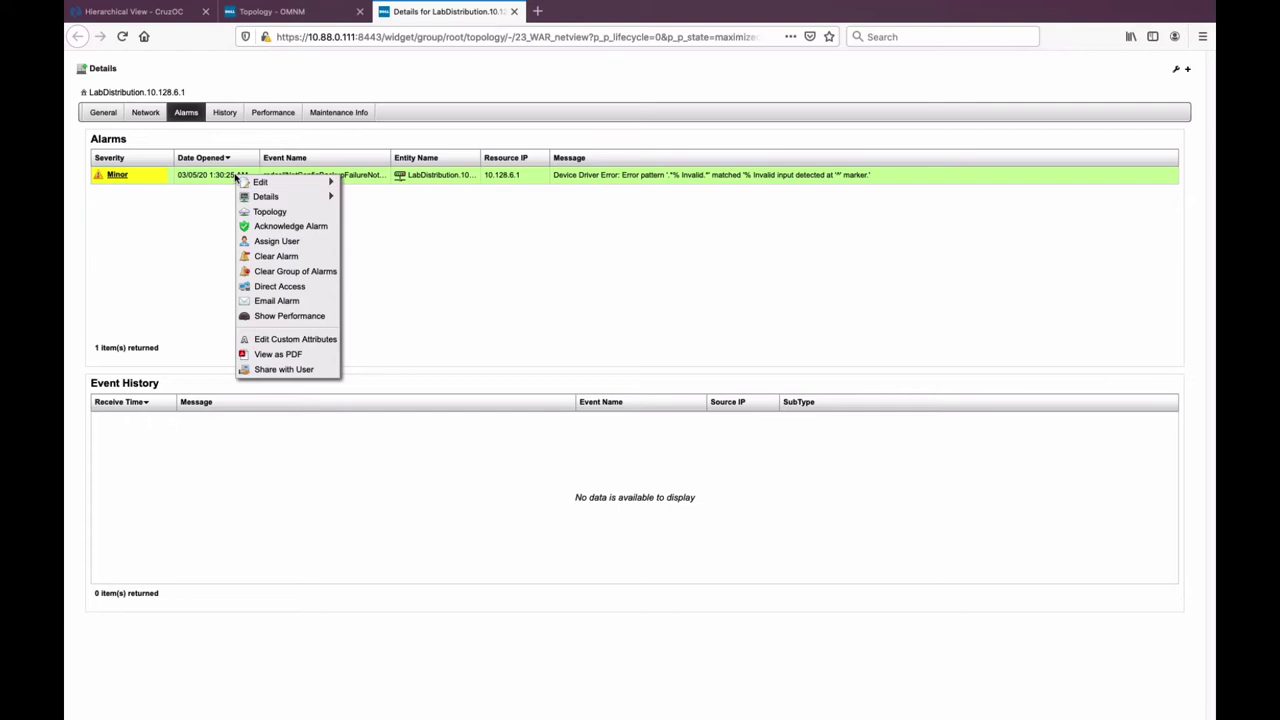
click(225, 114)
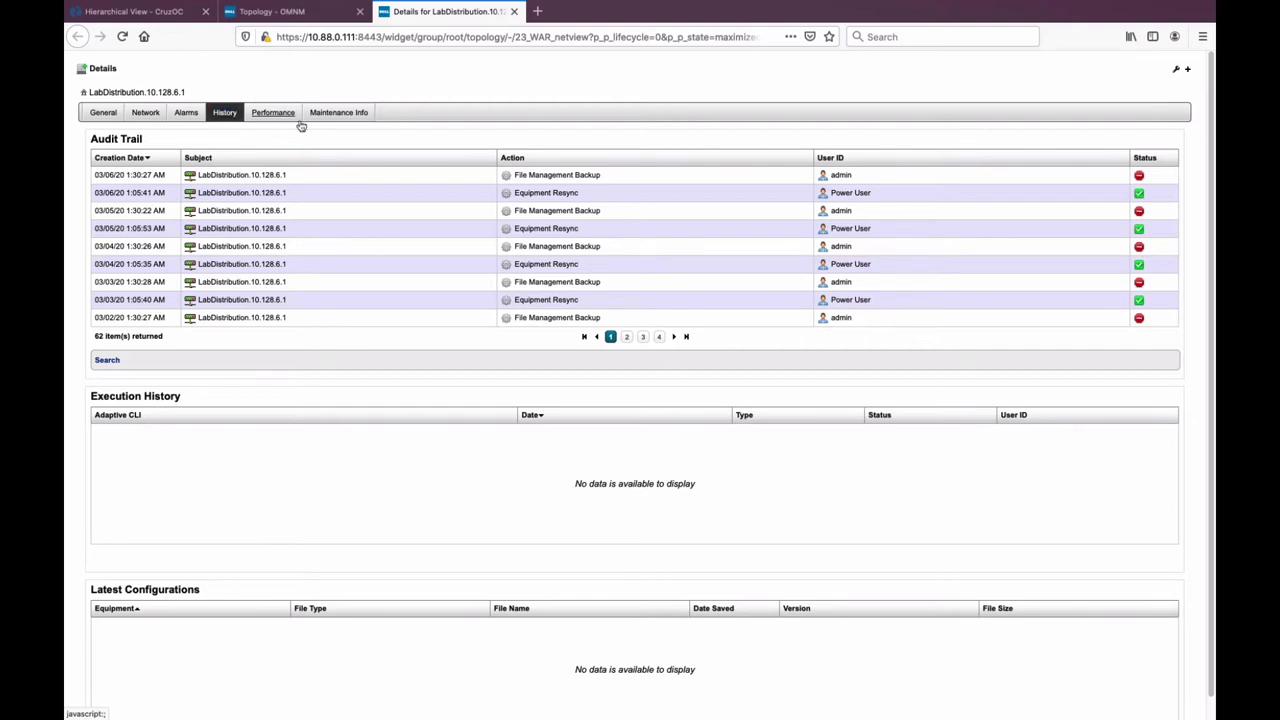
click(550, 177)
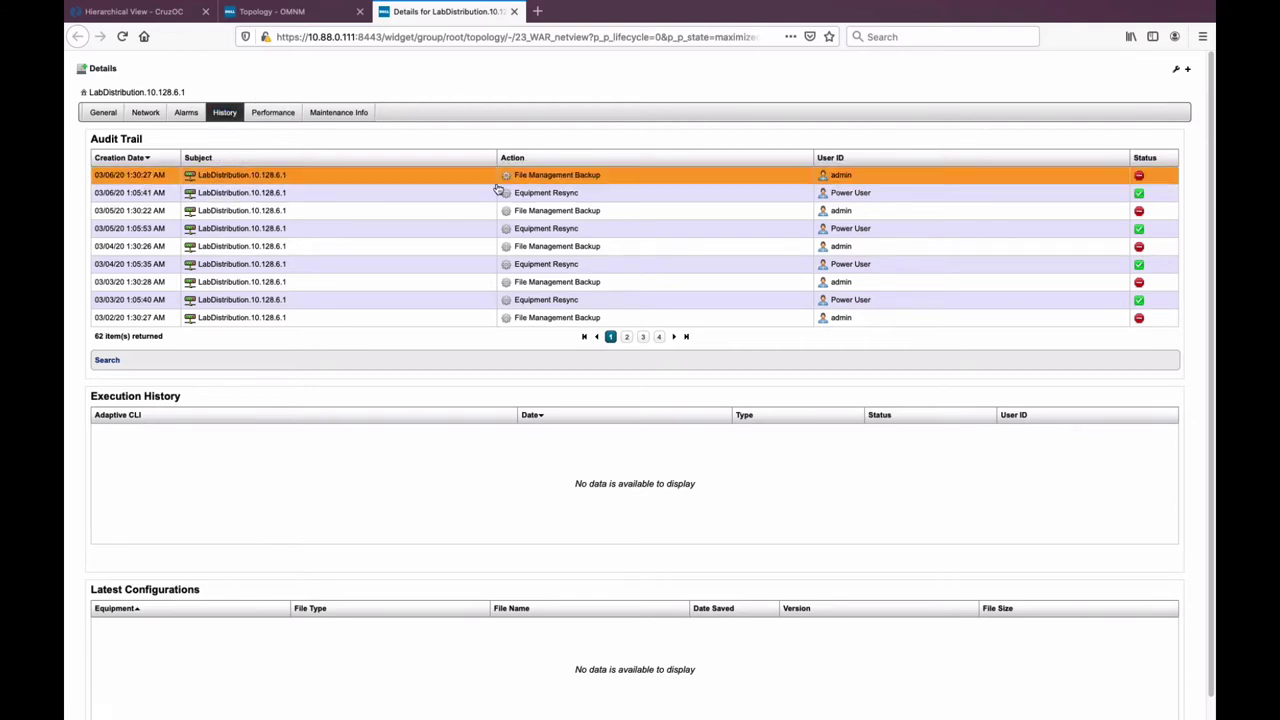
click(580, 193)
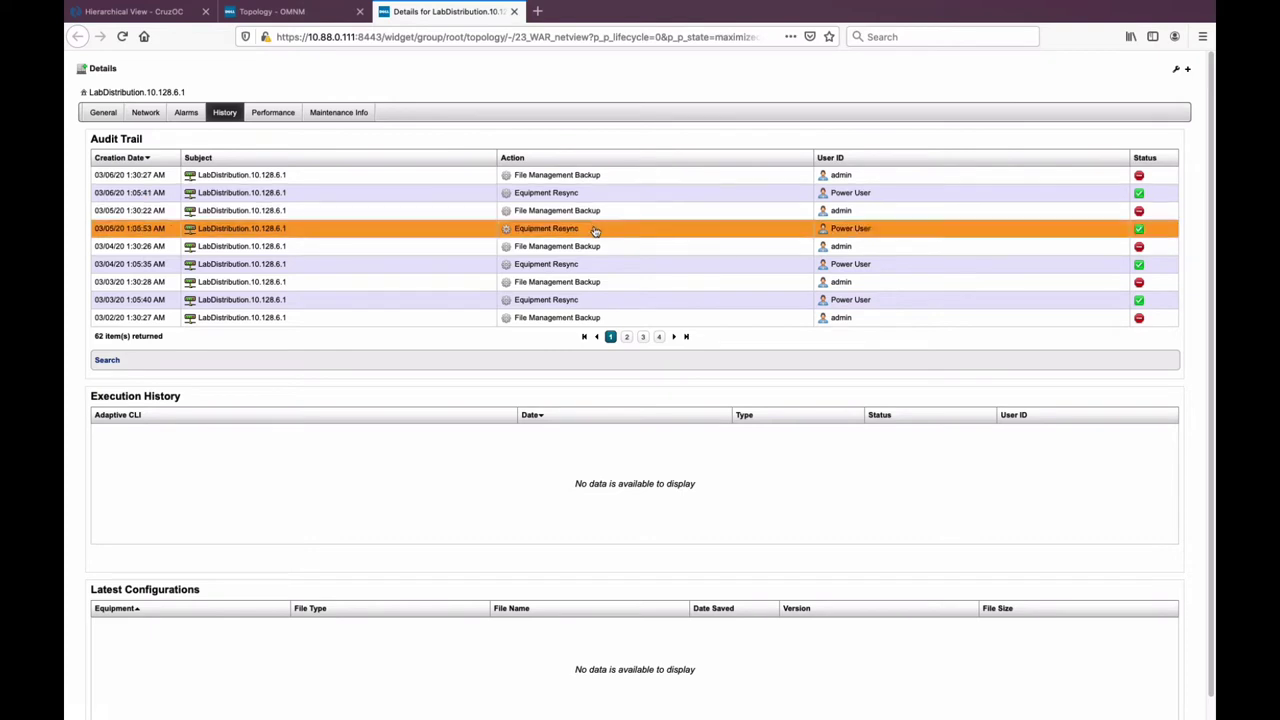
click(643, 337)
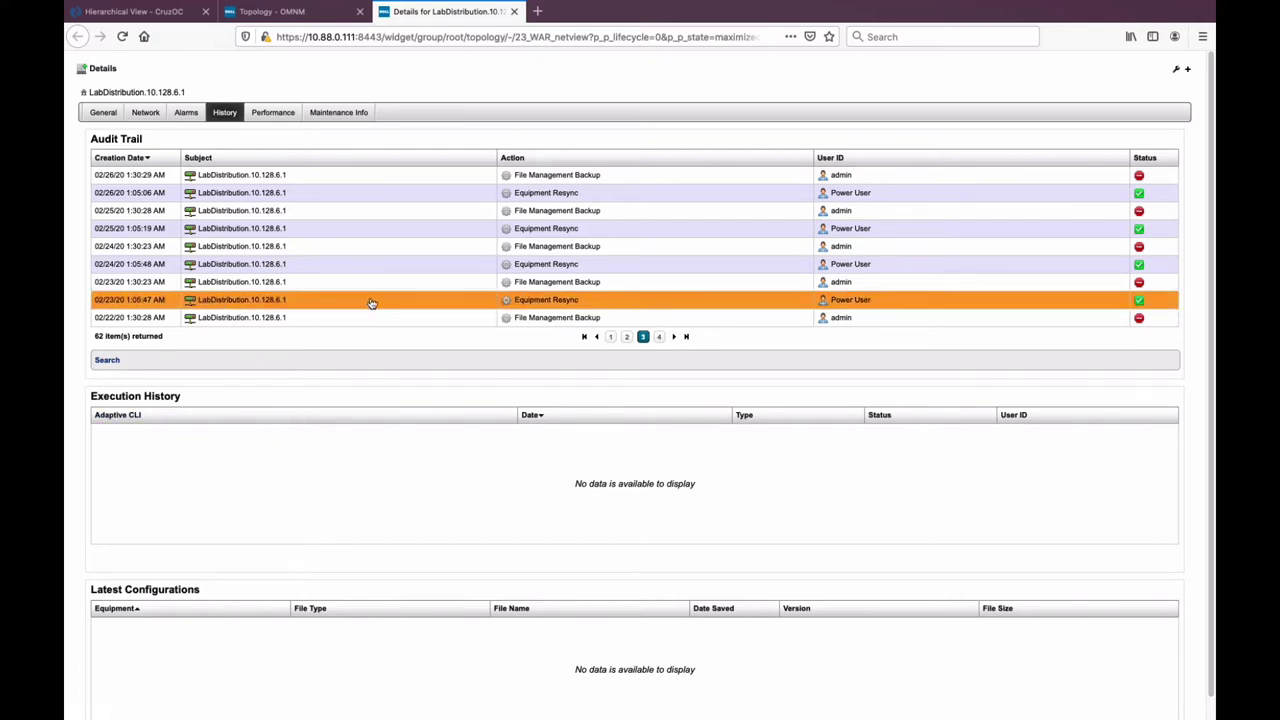
Review the switch's performance dashboard and its maintenance information
click(284, 114)
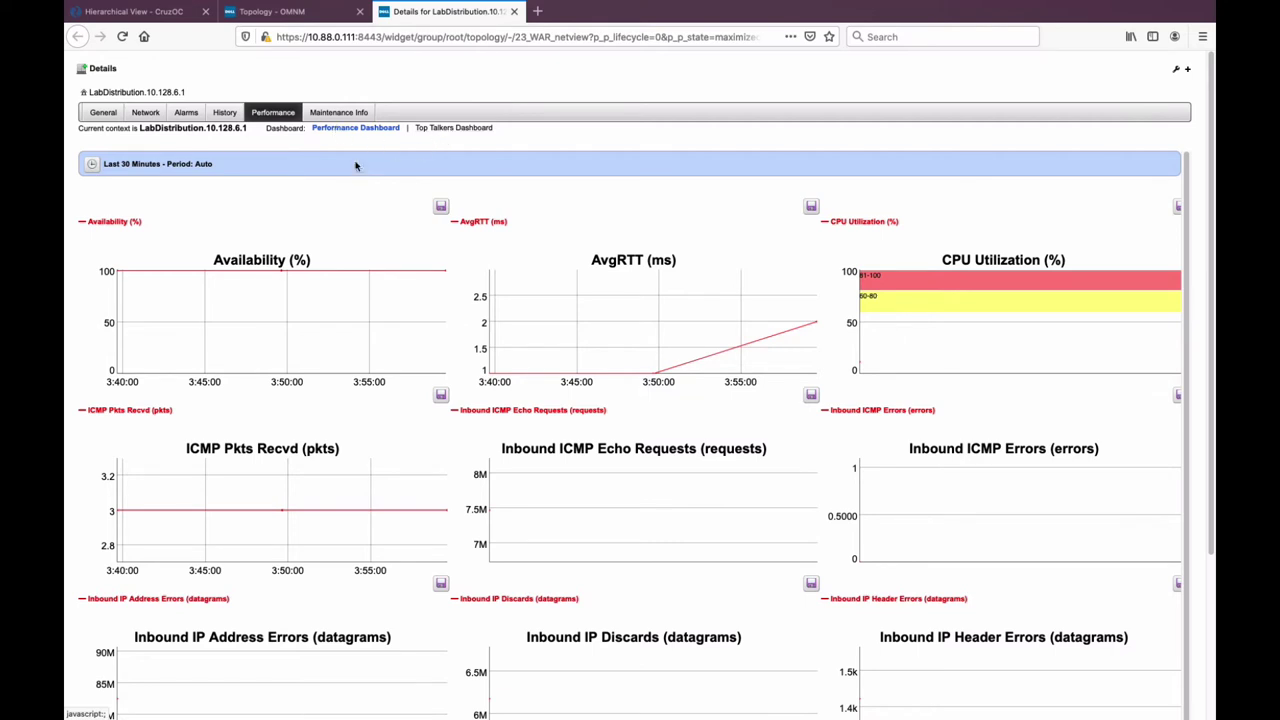
click(336, 114)
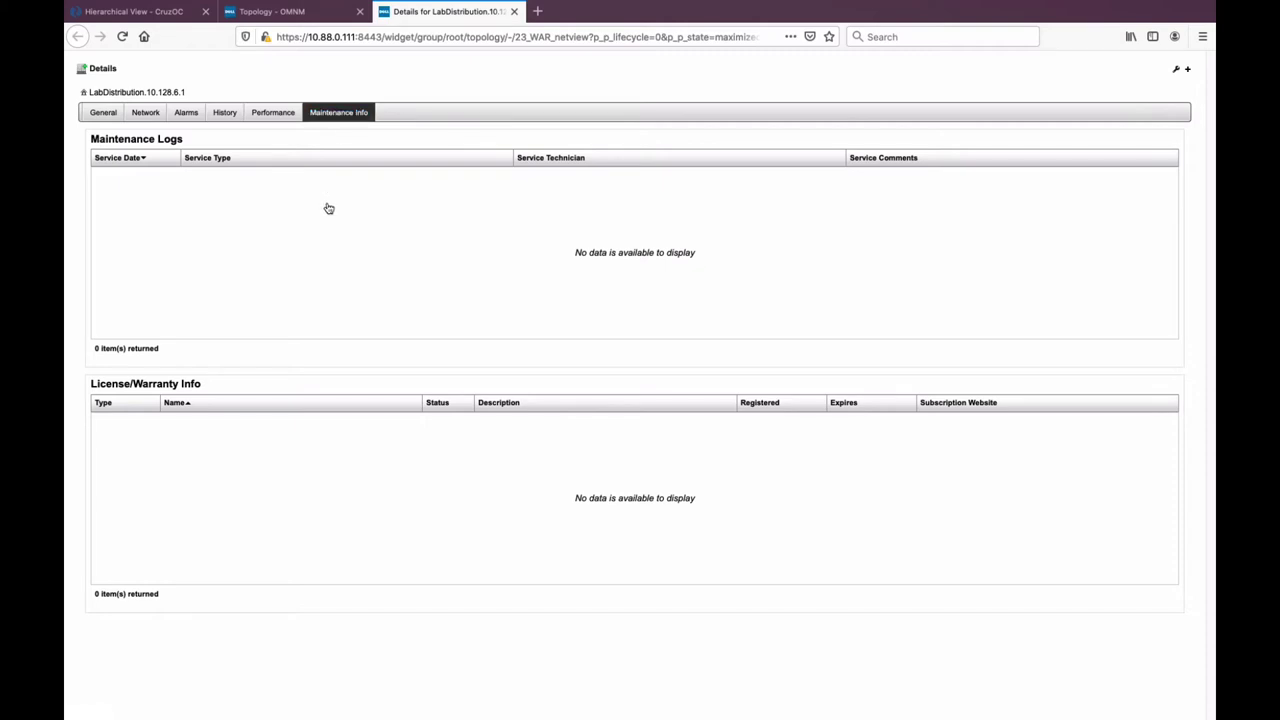
Compare the hierarchical view with the system topology, and inspect the sites grouped under CHS Servers before collapsing that group
click(155, 12)
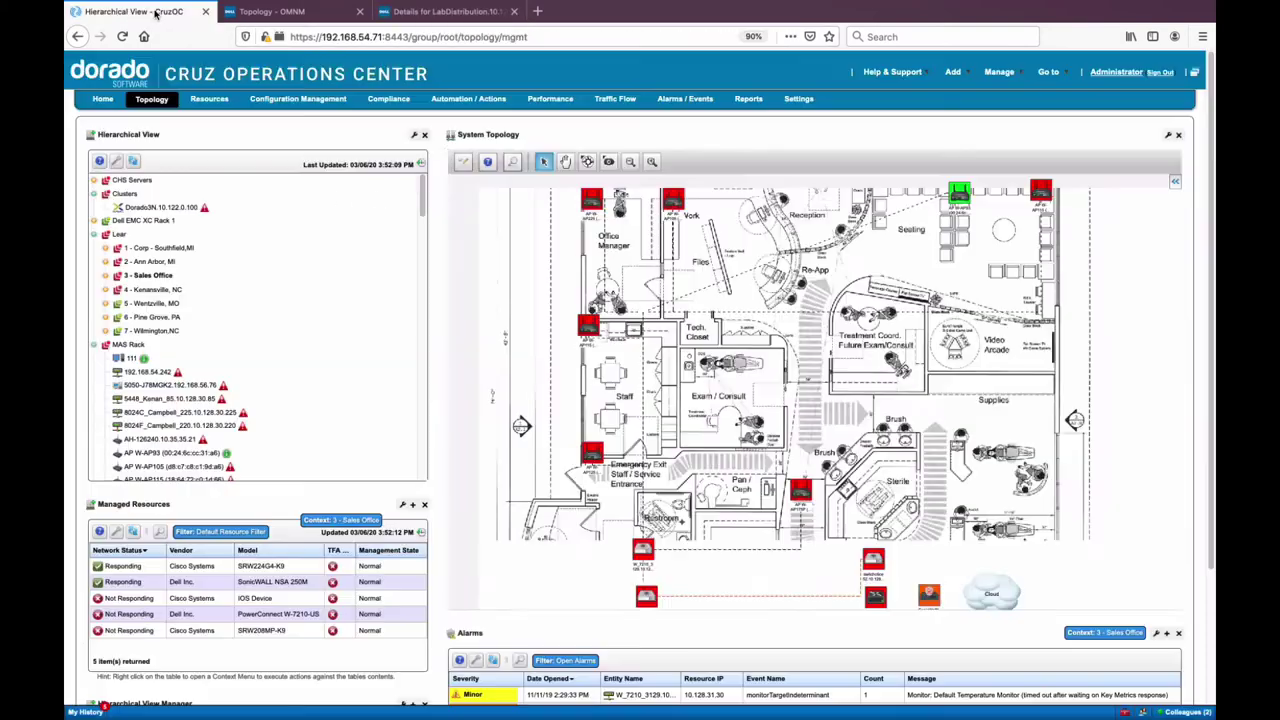
click(270, 12)
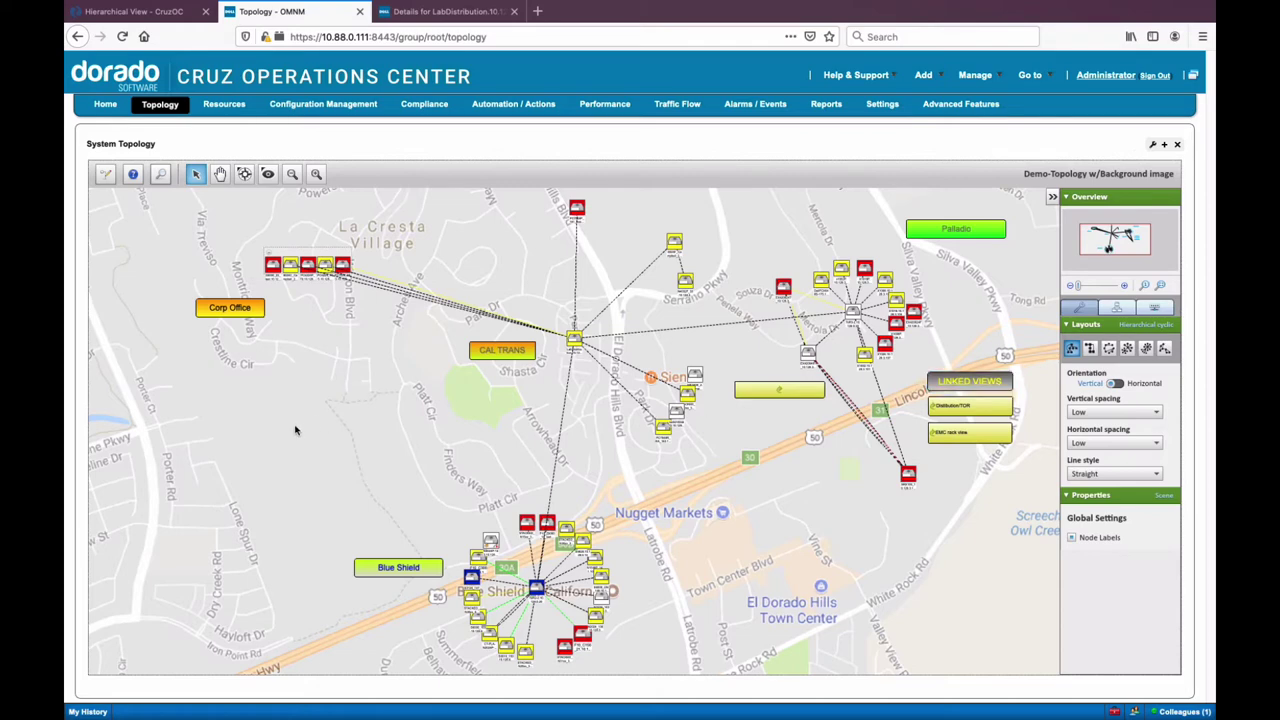
click(155, 14)
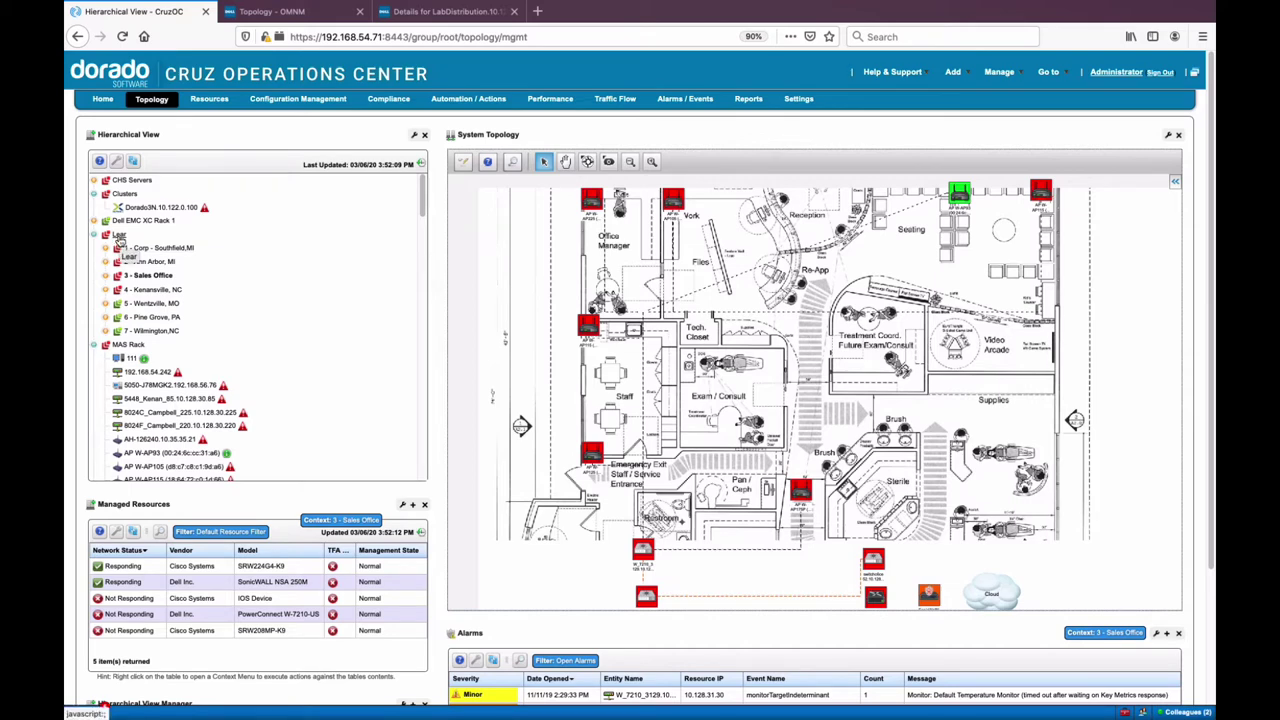
click(97, 181)
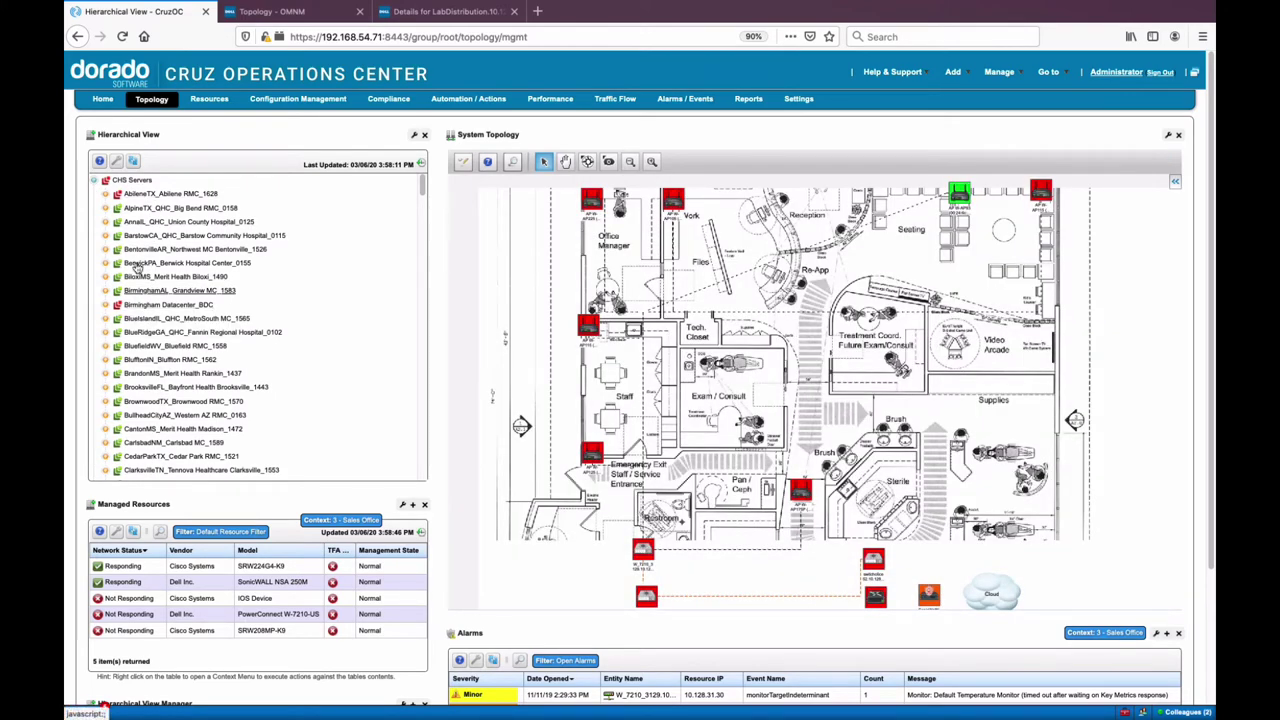
click(93, 180)
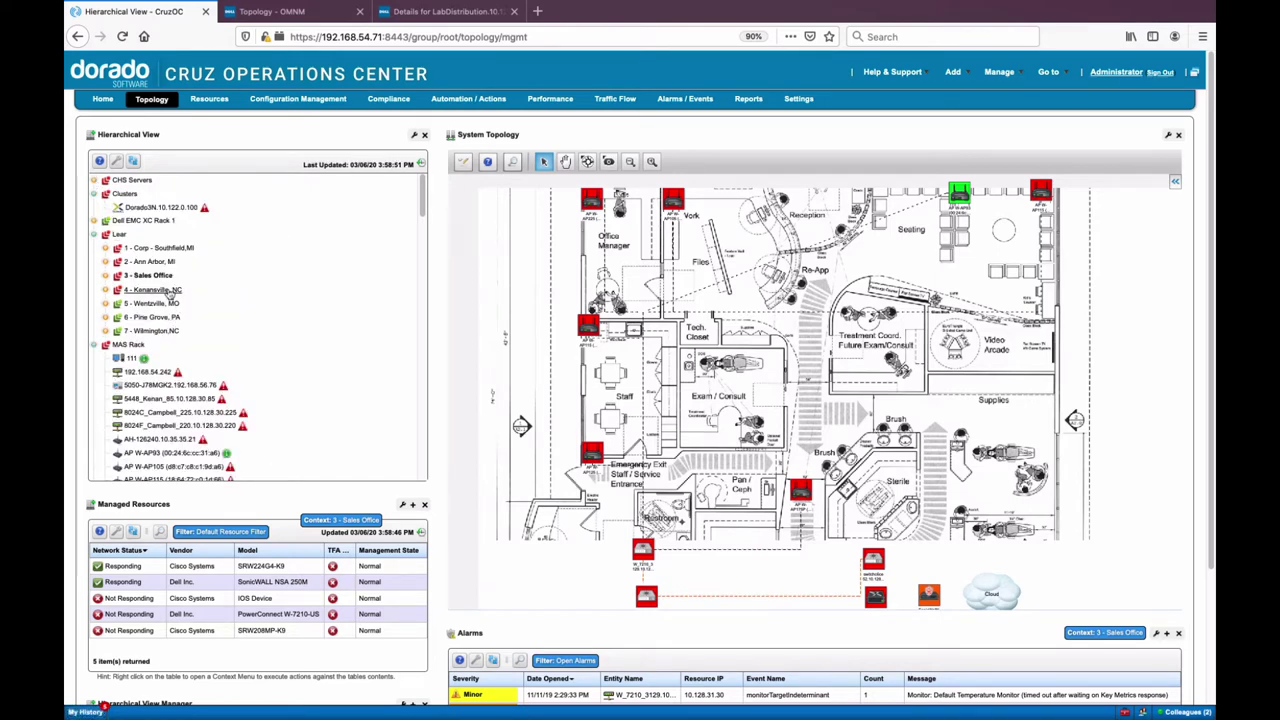
Show the 3 - Sales Office context and check the actions available for the green wireless access point near the seating area
click(150, 277)
right_click(958, 197)
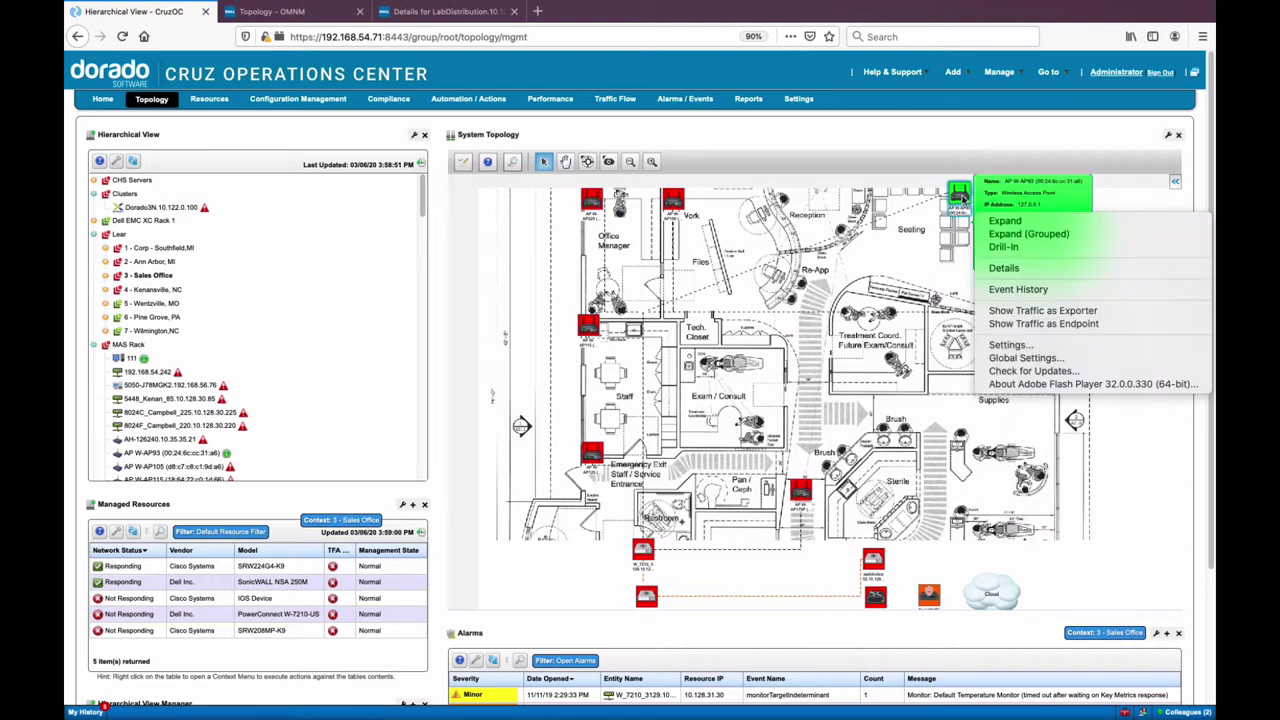
click(923, 251)
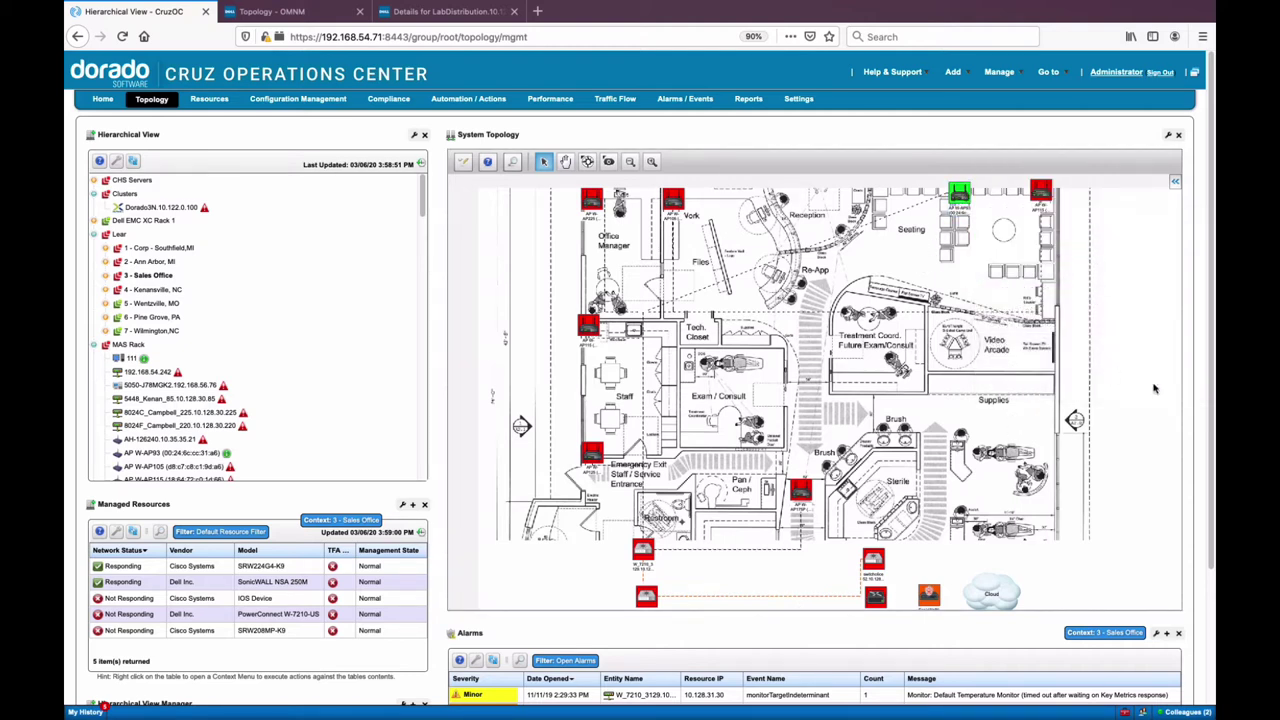
Check the actions available for the Cisco SRW224G4-K9 in the Sales Office managed resources
drag(1210, 397, 1210, 468)
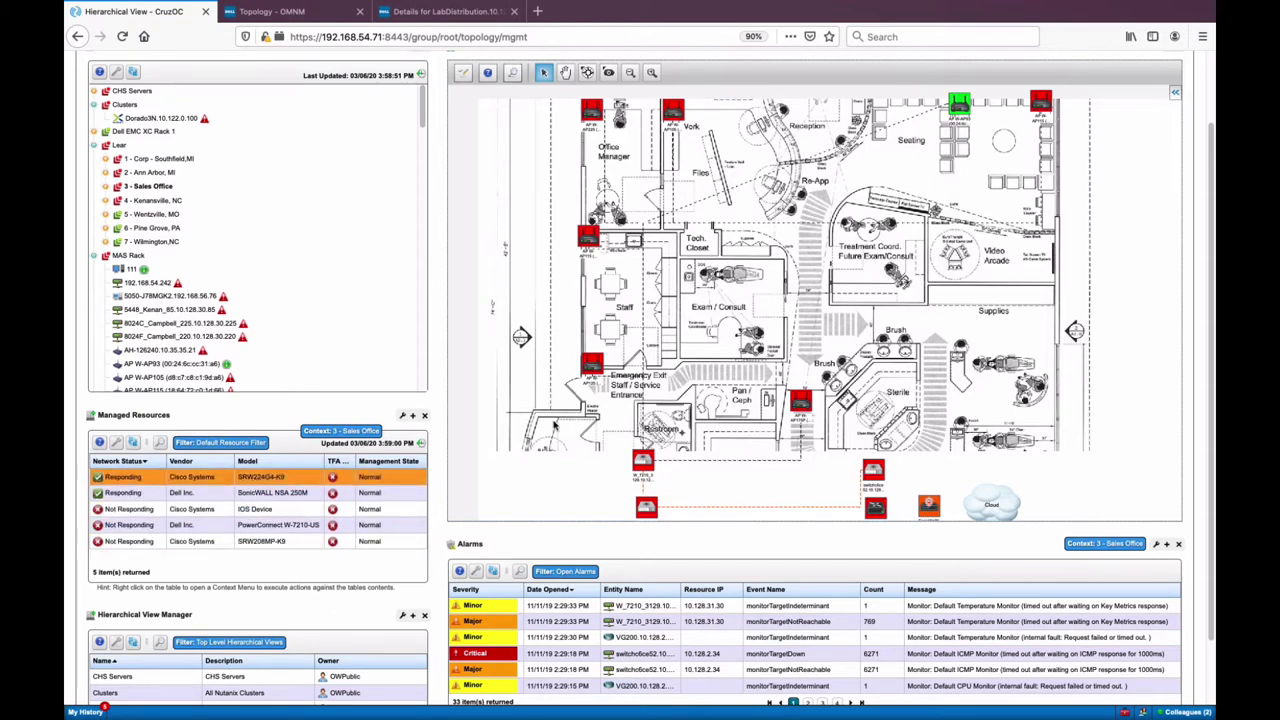
right_click(146, 478)
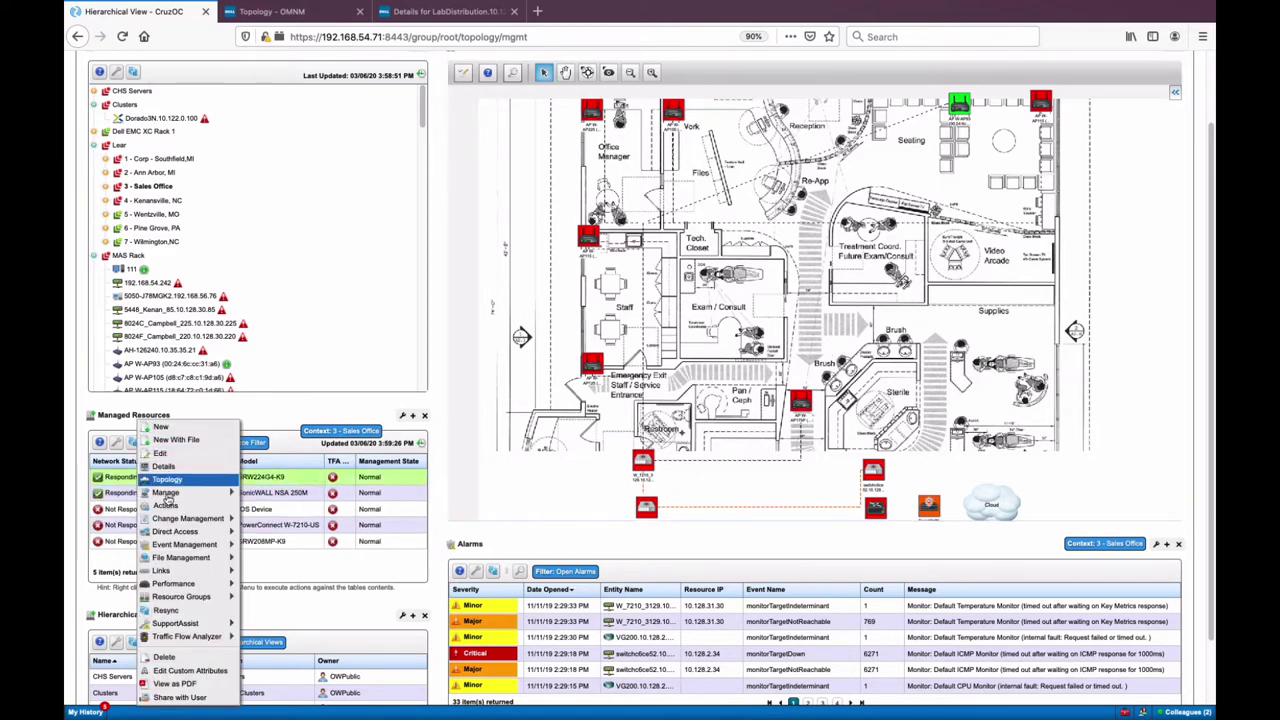
click(265, 416)
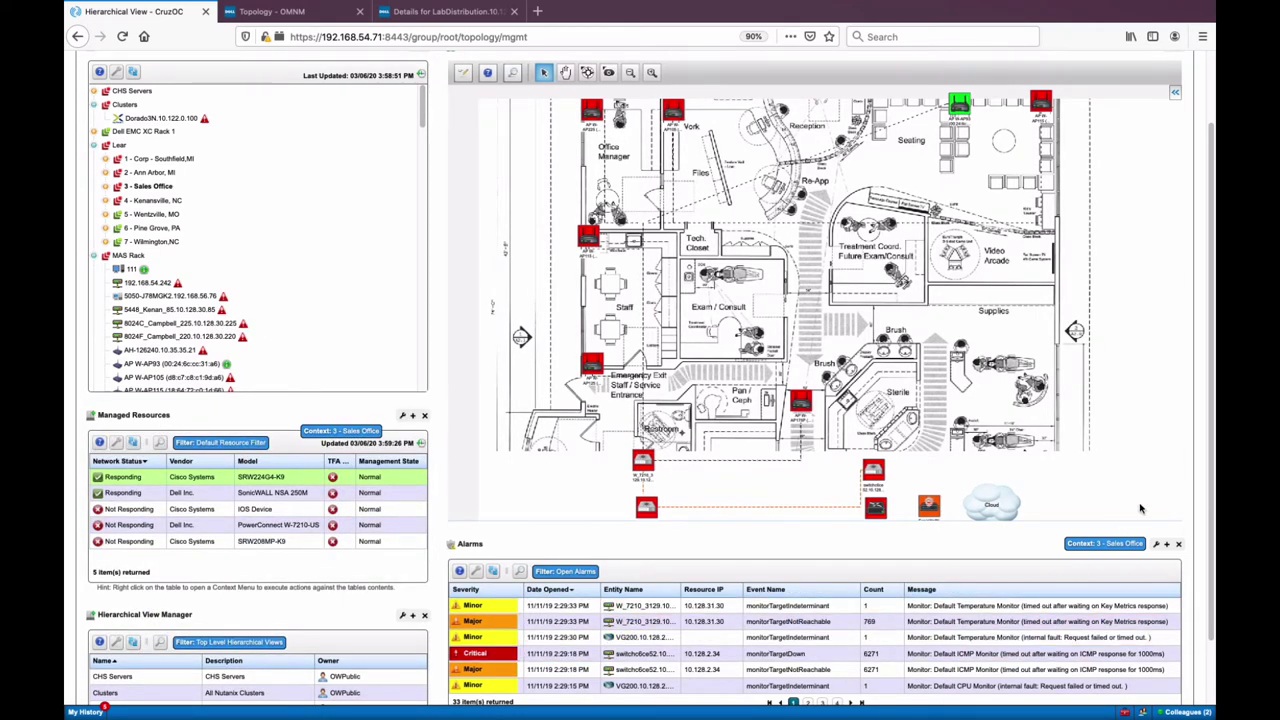
scroll(1214, 486, up, 3)
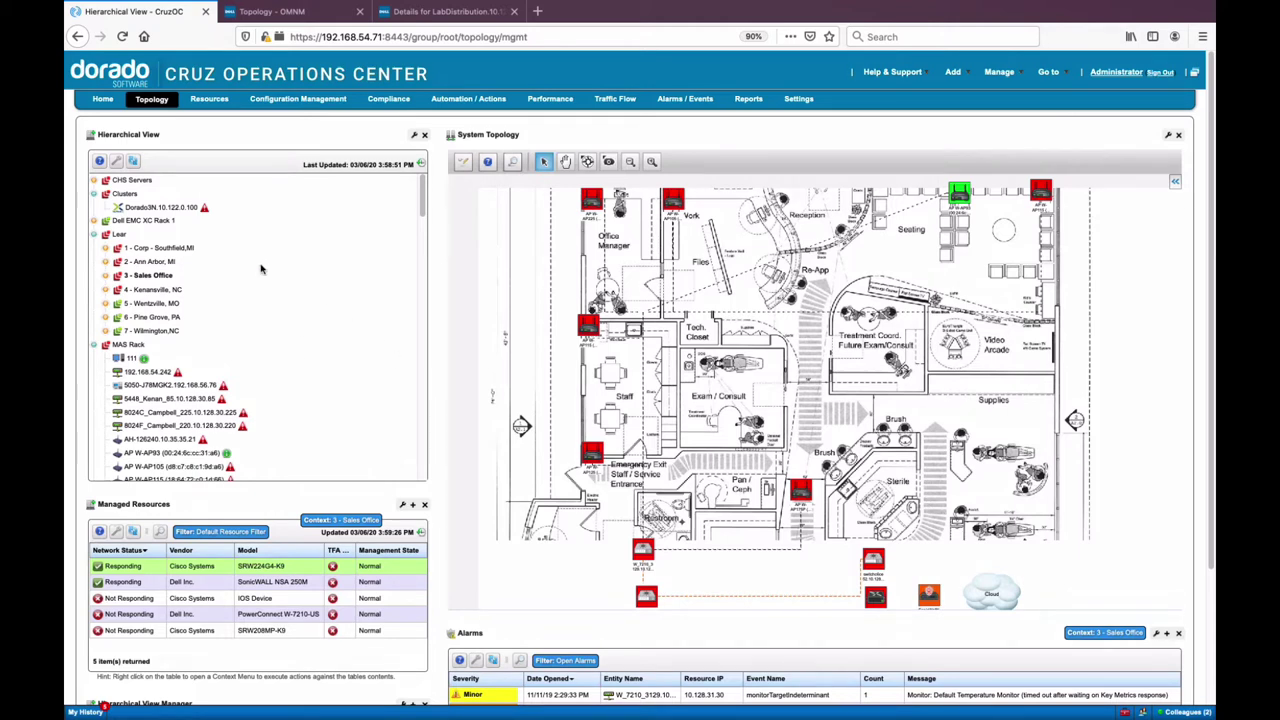
Open the Geo-Topology page, show the CHS Servers on the map, and expand the AbileneTX site in the hierarchy
mouse_move(152, 104)
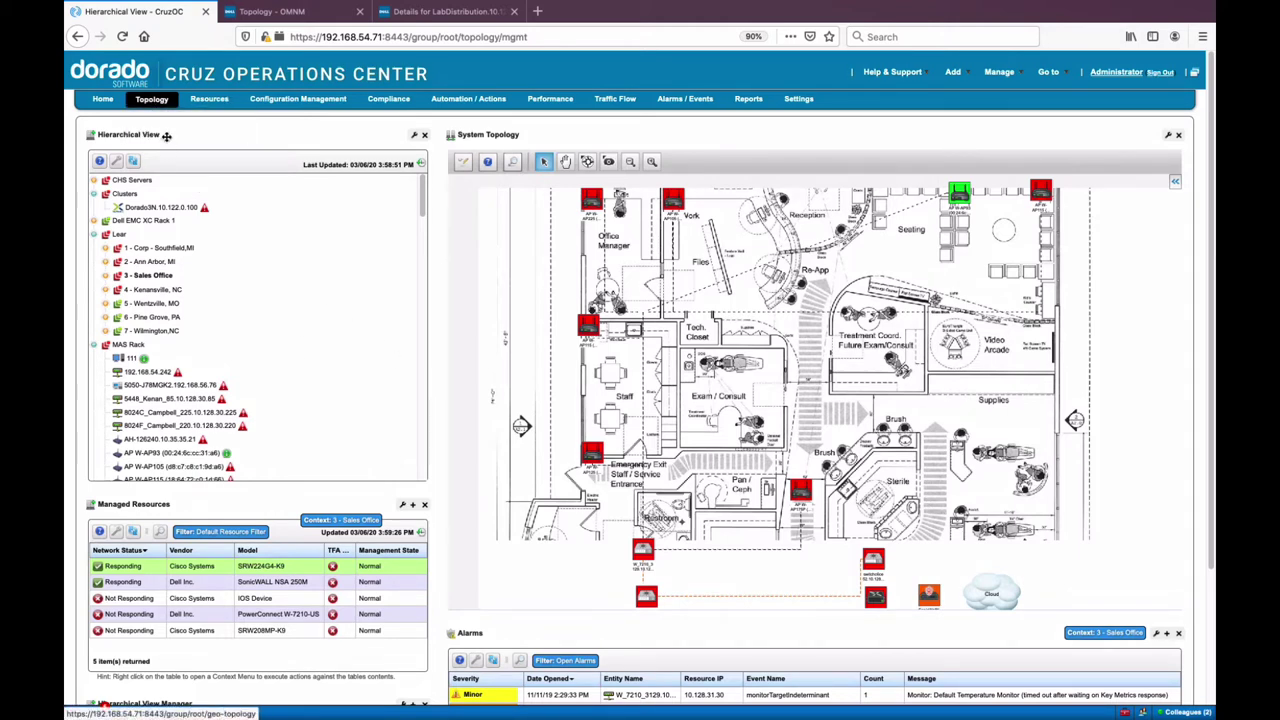
click(159, 134)
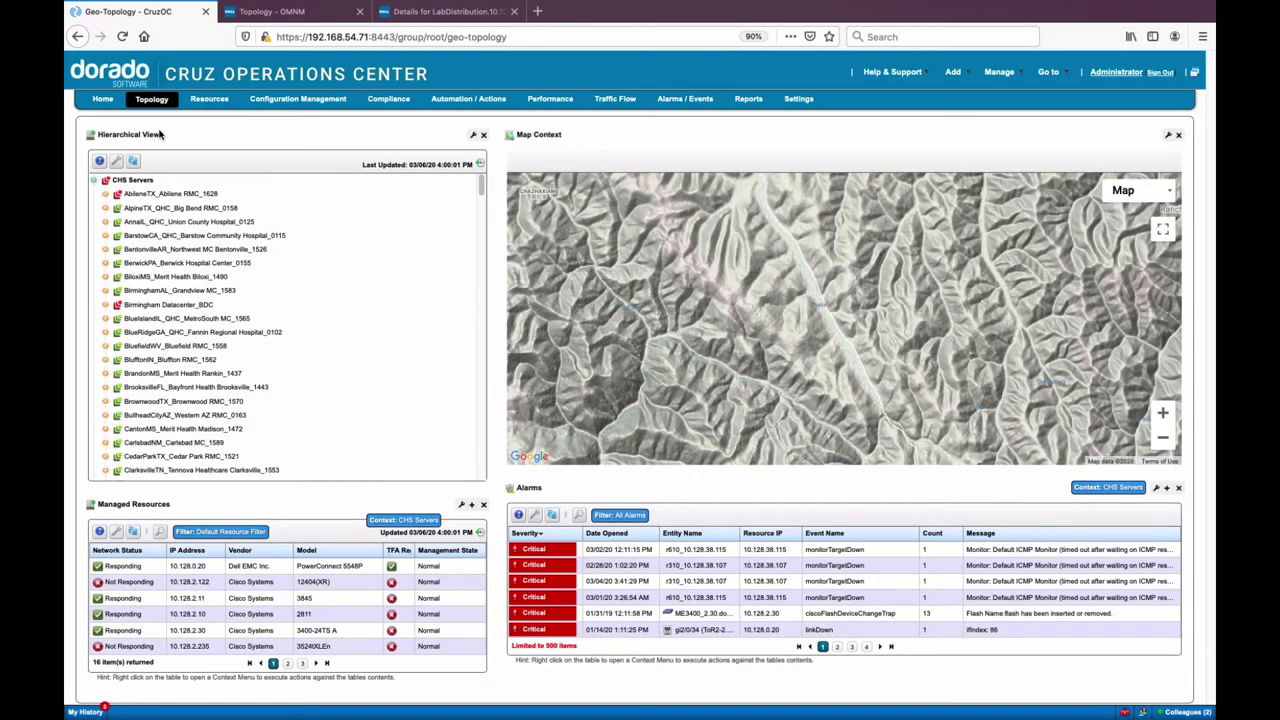
click(140, 180)
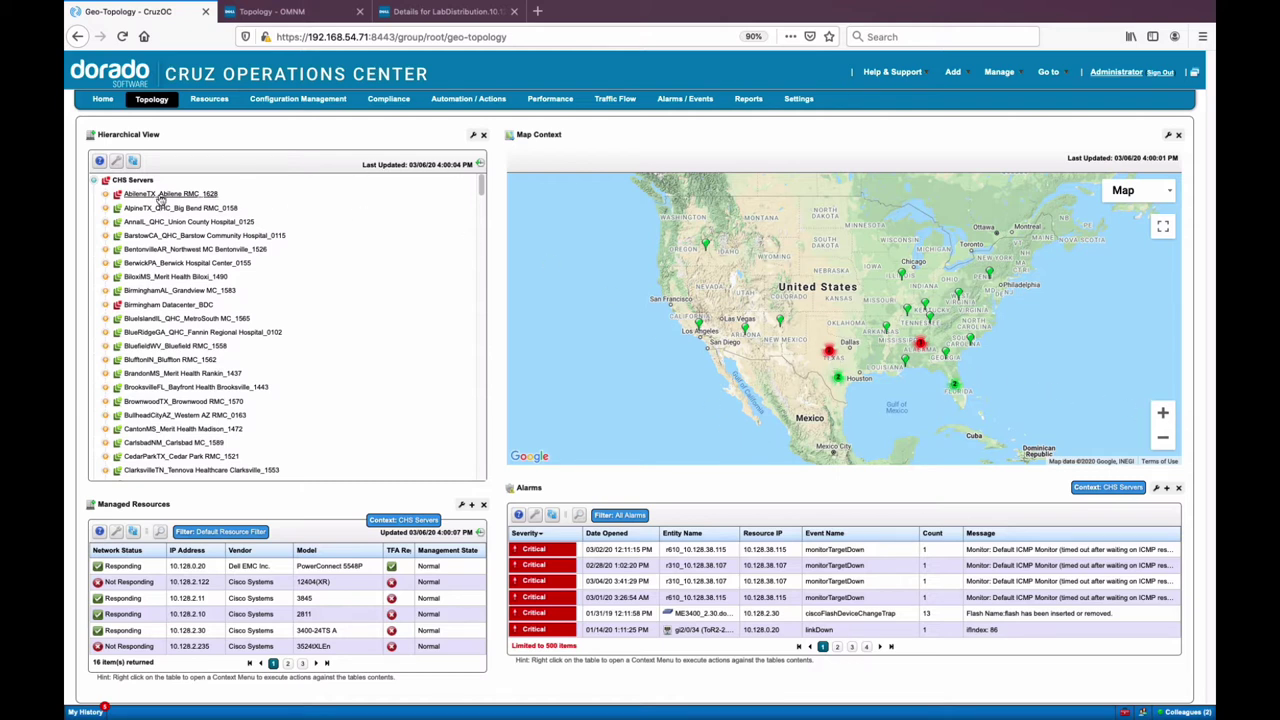
click(105, 194)
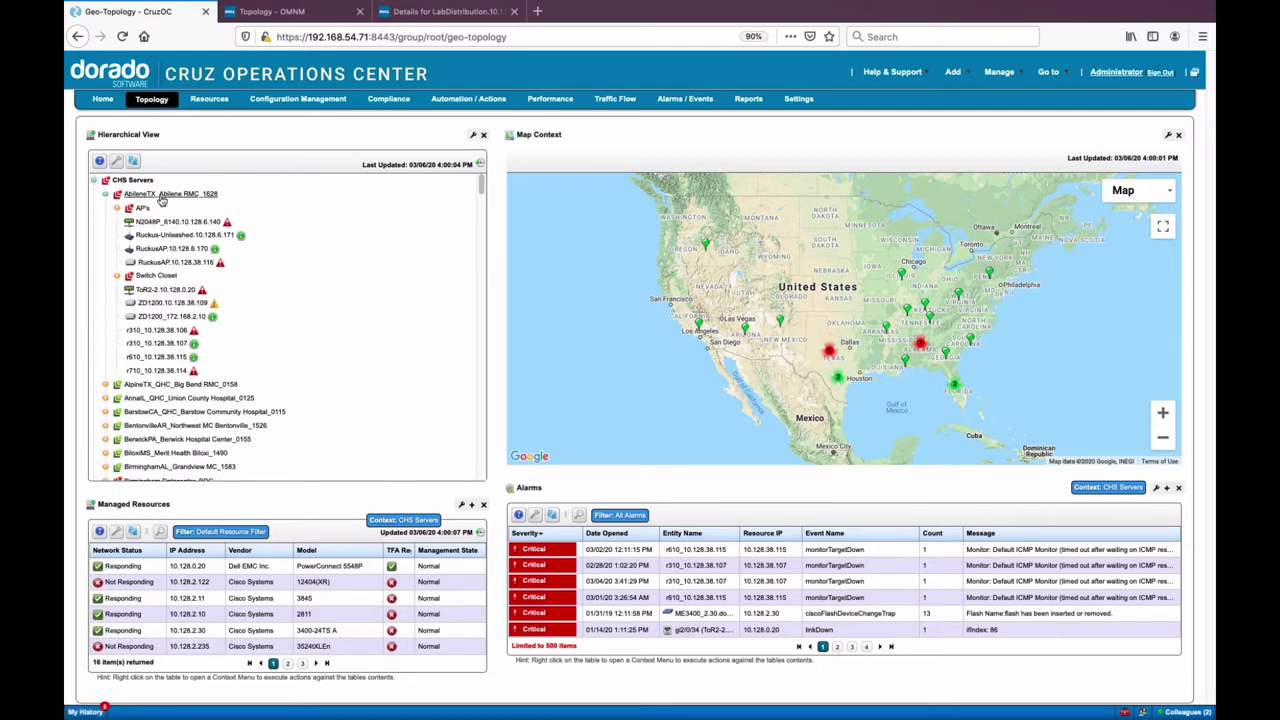
Show the AbileneTX_Abilene RMC_1628 site on the map
click(161, 198)
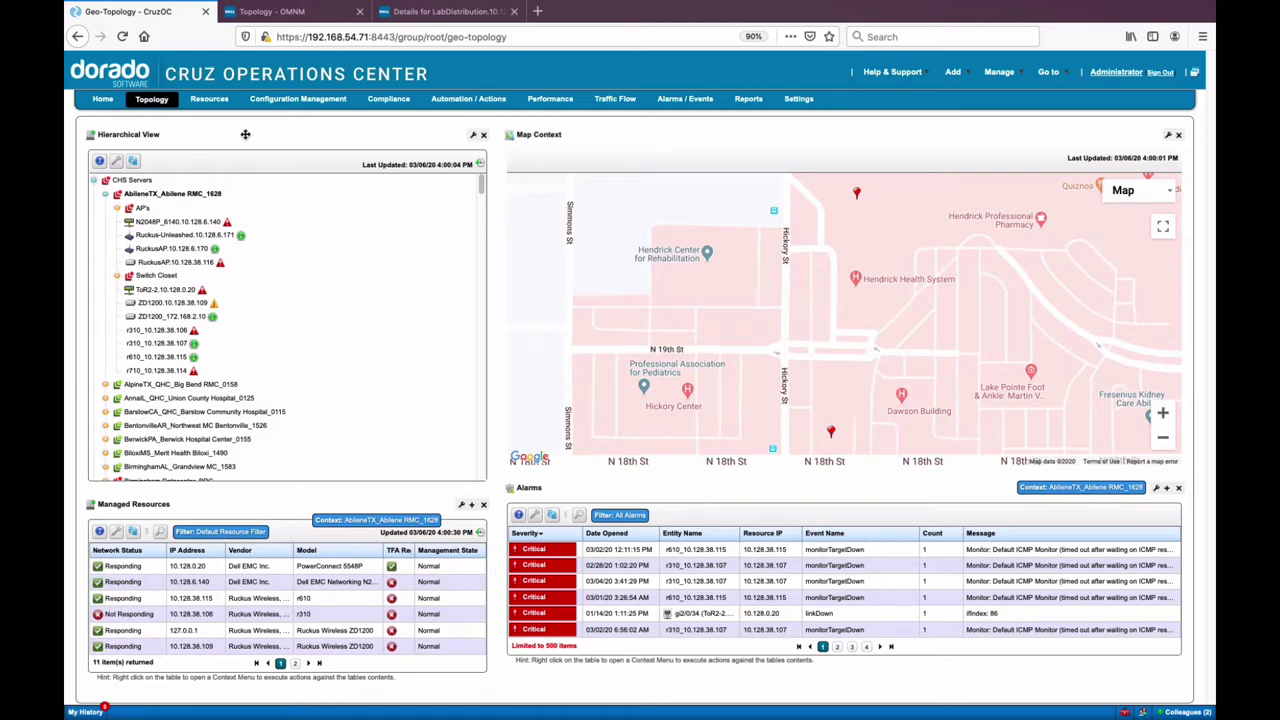
Open the Resources page and show the ports, interfaces and connected devices of switch02ab72.10.128.2.33
click(210, 104)
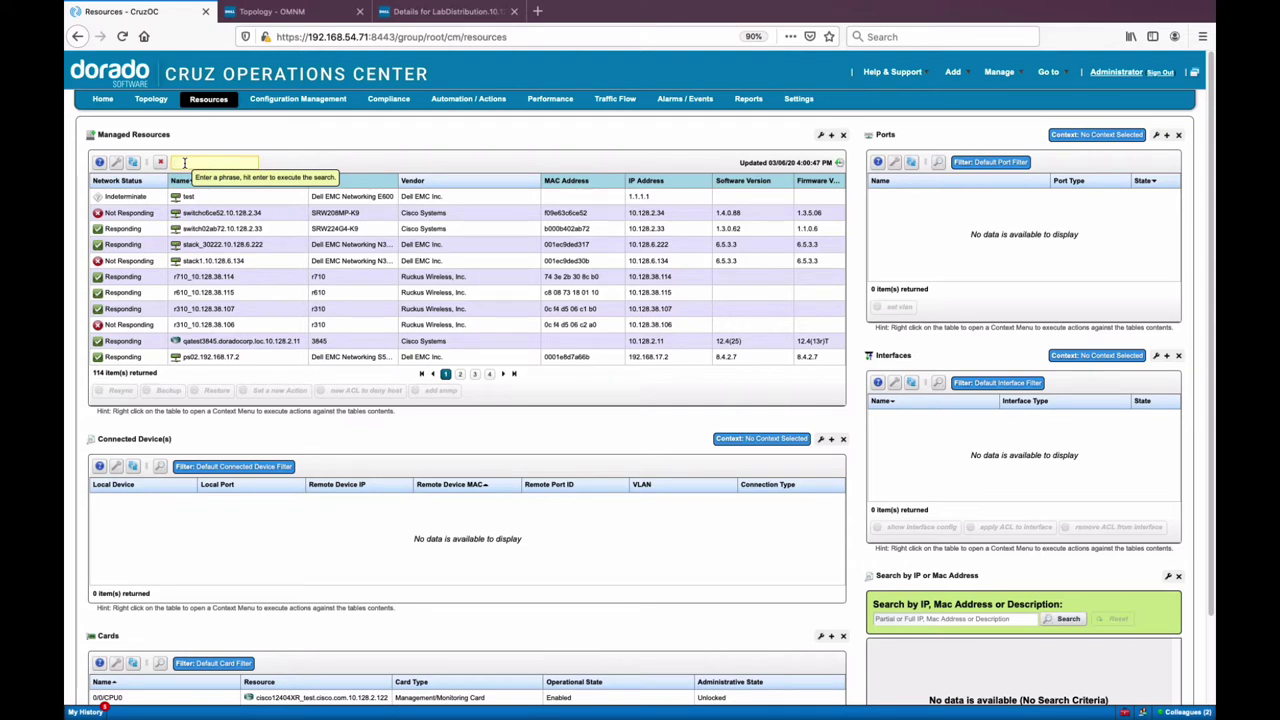
click(215, 229)
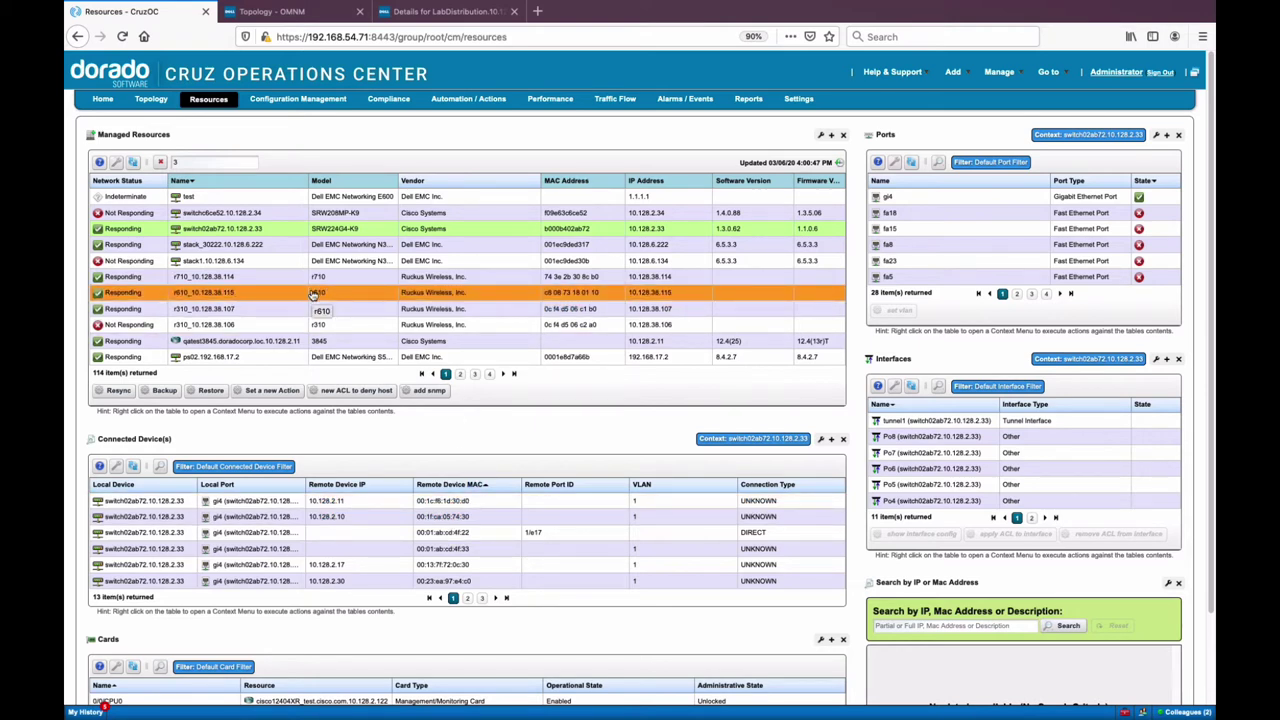
Check the actions available for the switch02ab72 resource and for its fa18 port
right_click(283, 231)
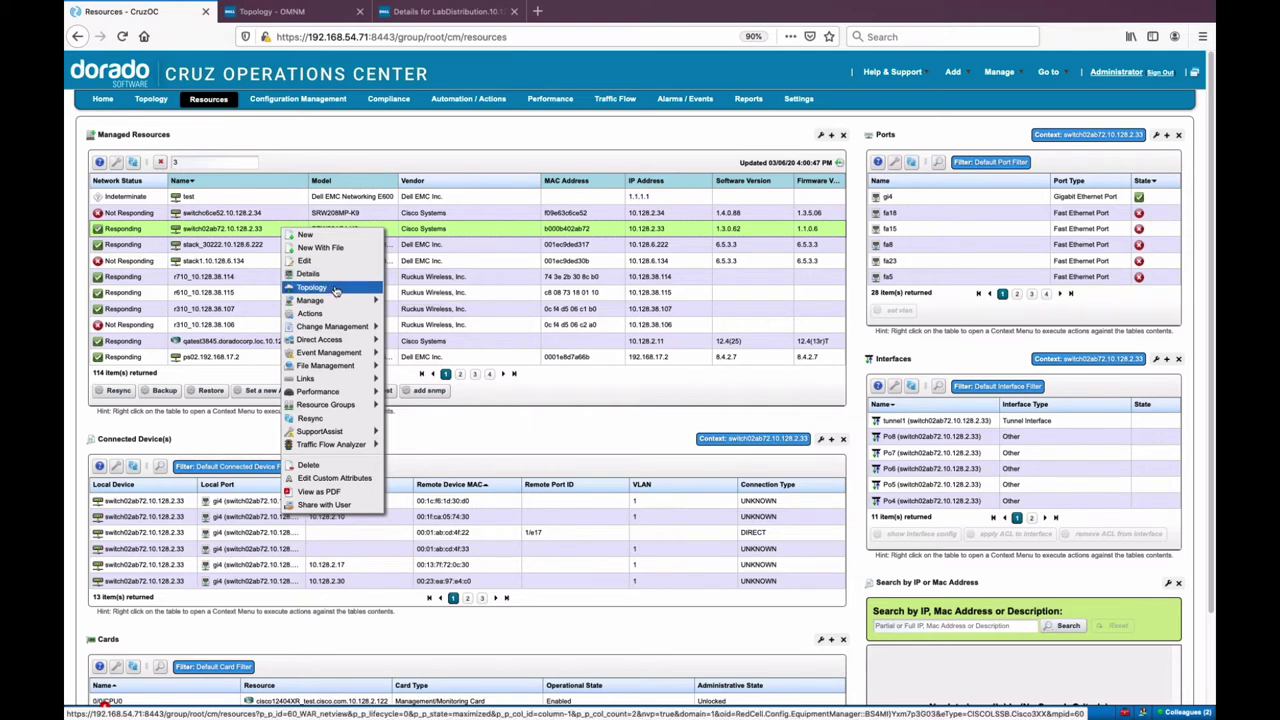
mouse_move(331, 301)
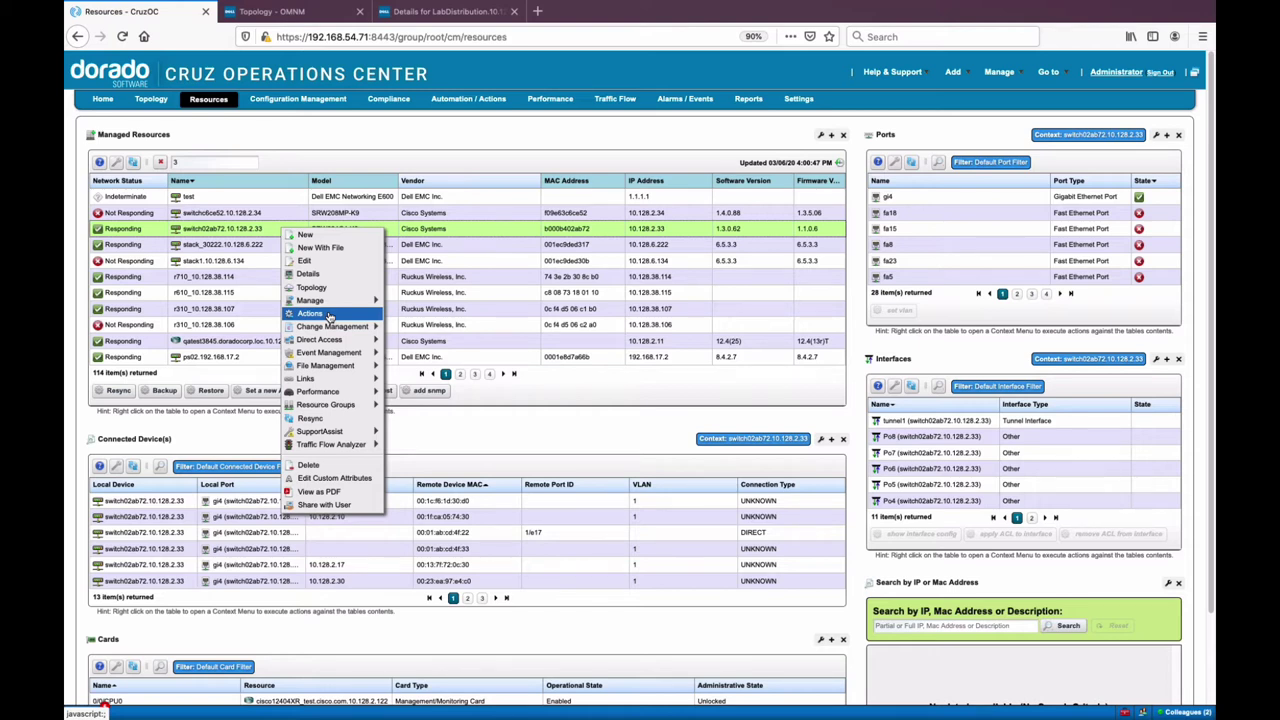
right_click(914, 218)
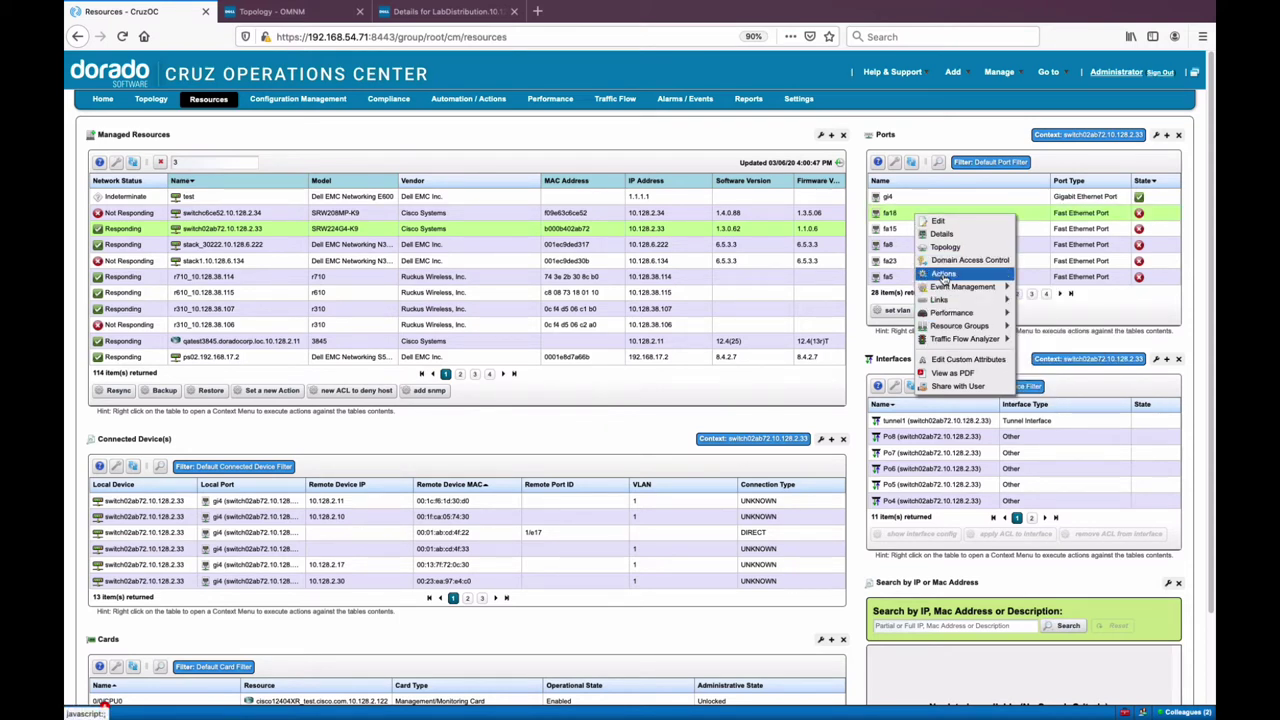
Review the direct access, file management, performance and resource group actions offered for switch02ab72.10.128.2.33
click(290, 230)
right_click(283, 231)
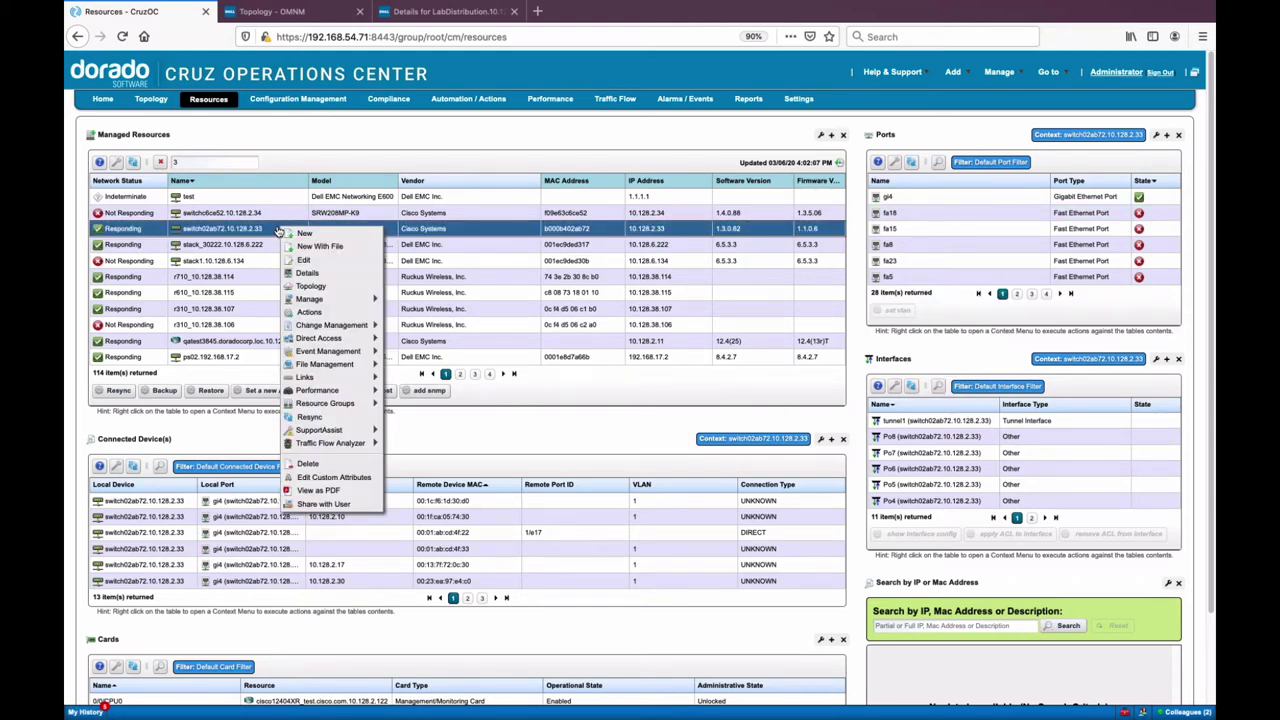
mouse_move(323, 327)
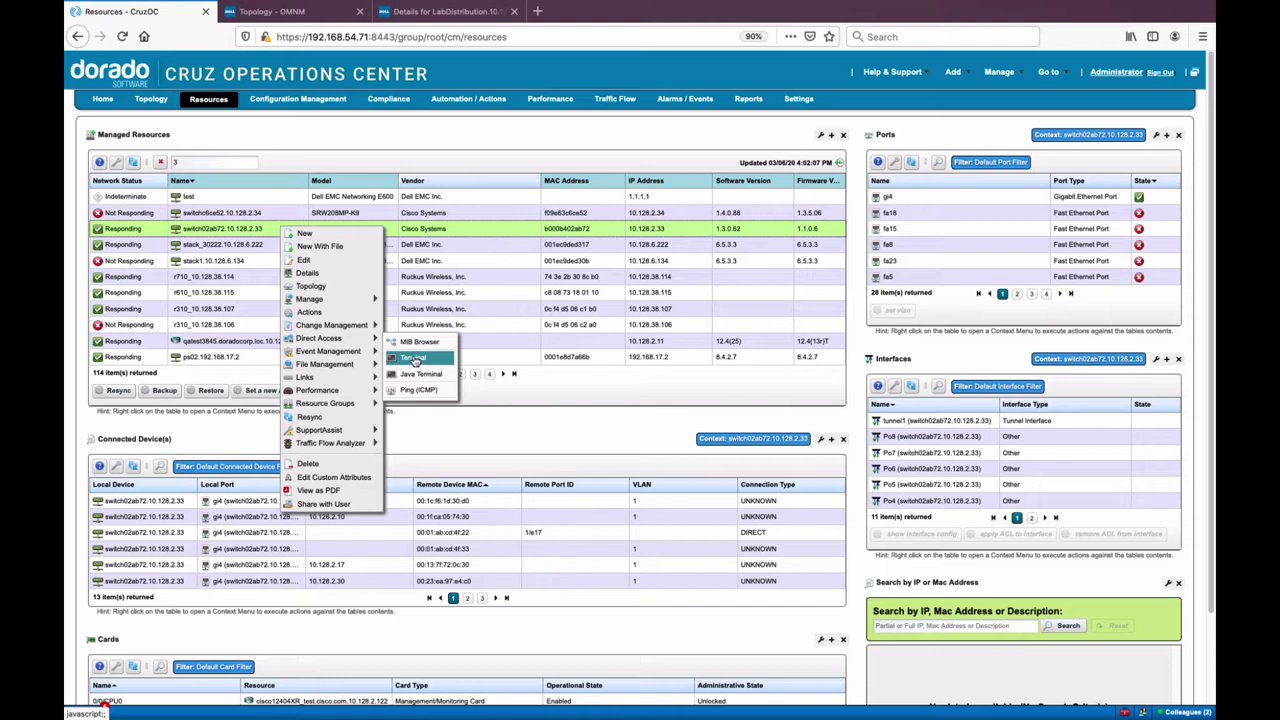
mouse_move(350, 353)
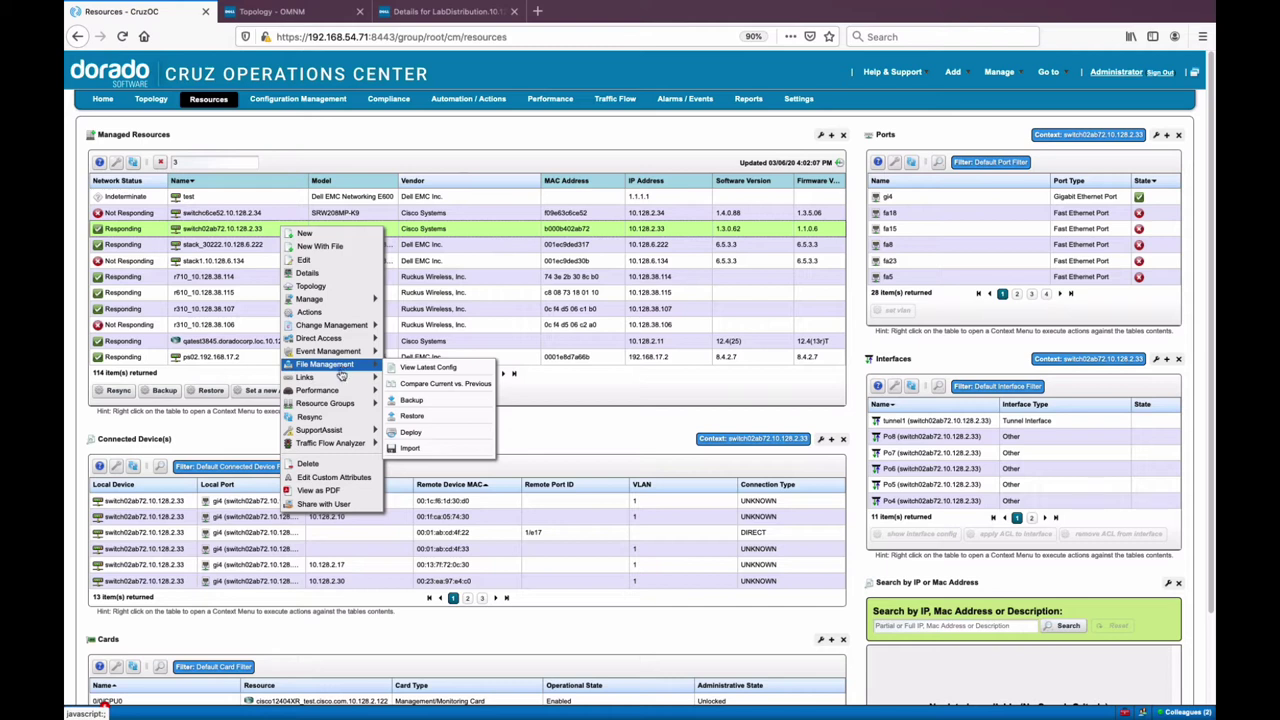
mouse_move(339, 394)
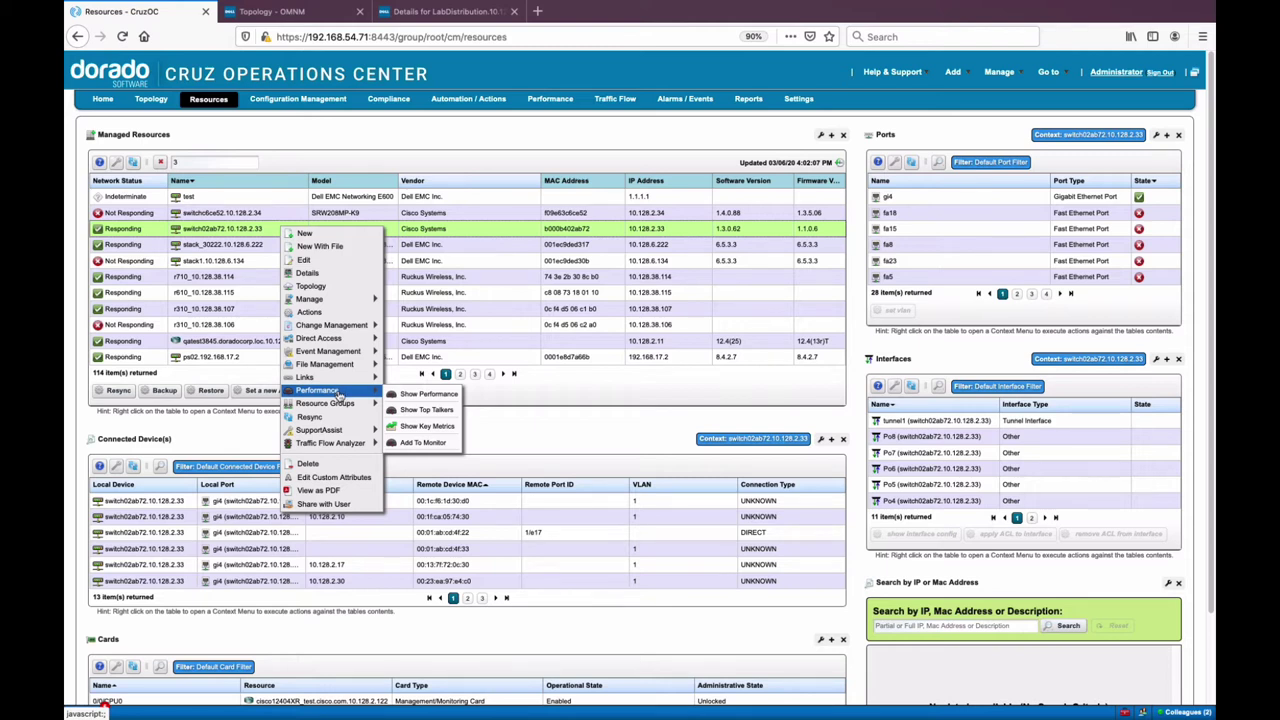
mouse_move(346, 443)
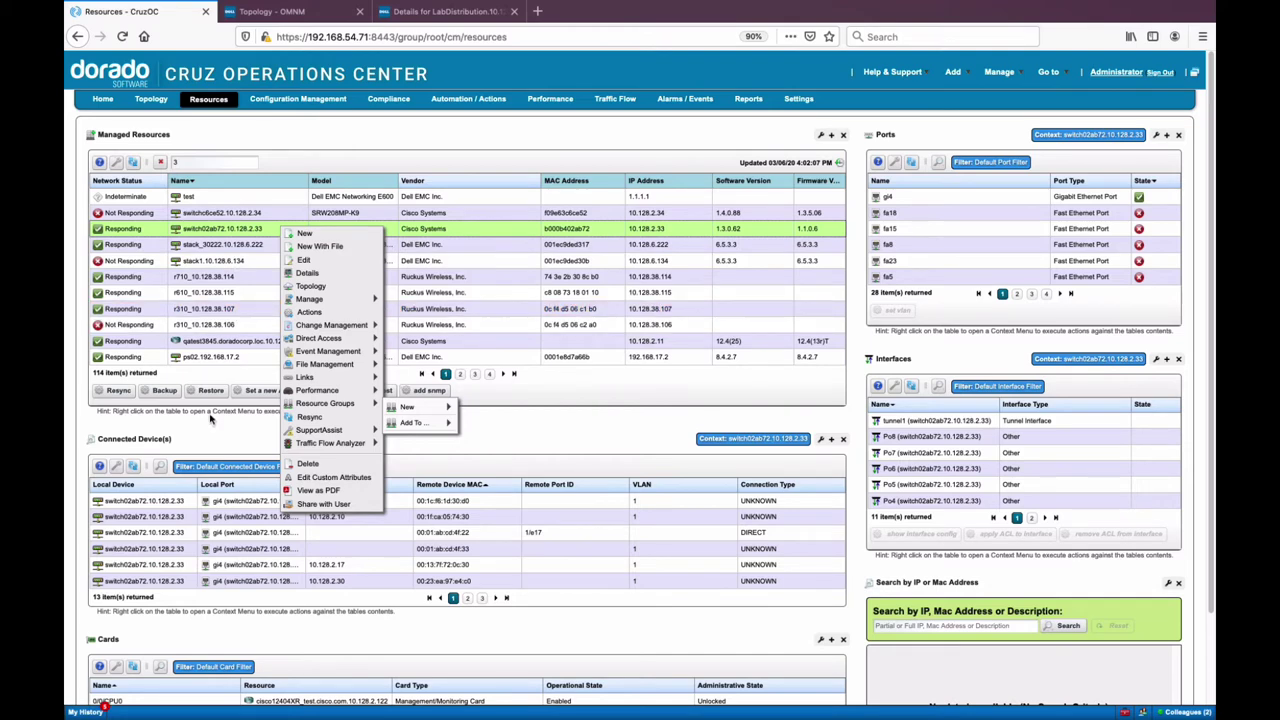
click(227, 443)
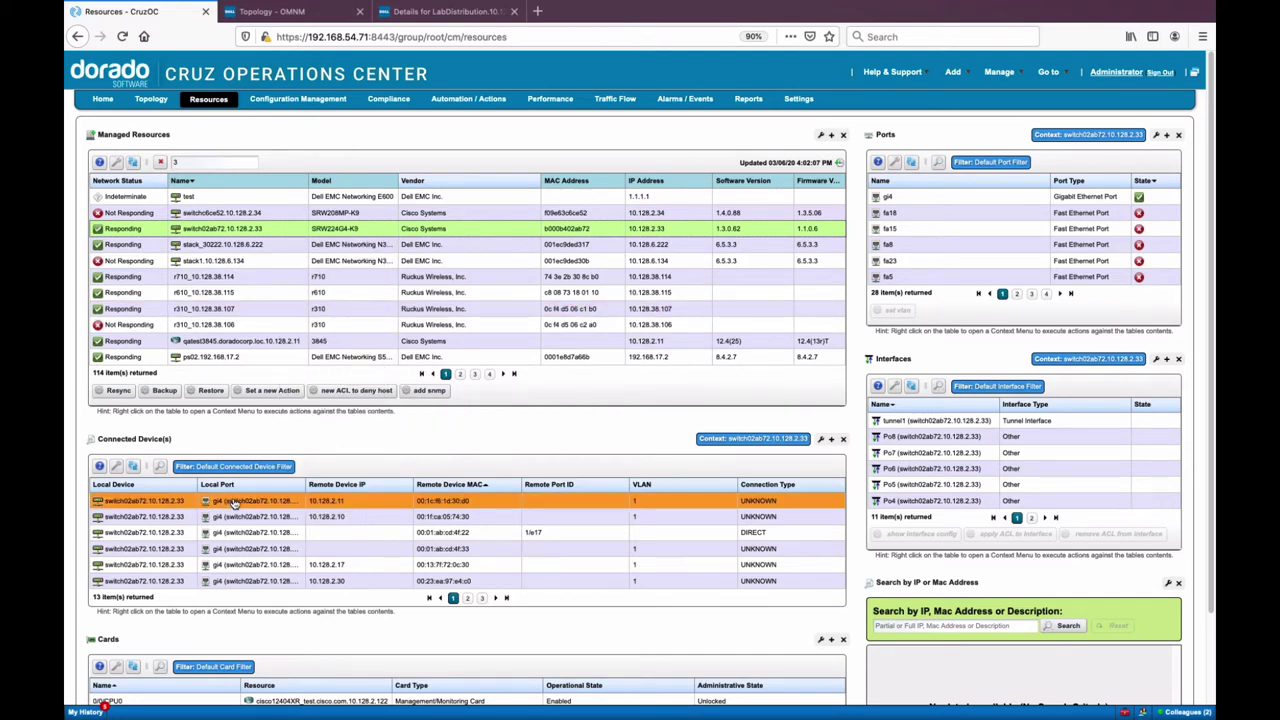
Look over the connected devices, cards and IP or MAC address search on the Resources page
scroll(1205, 560, down, 2)
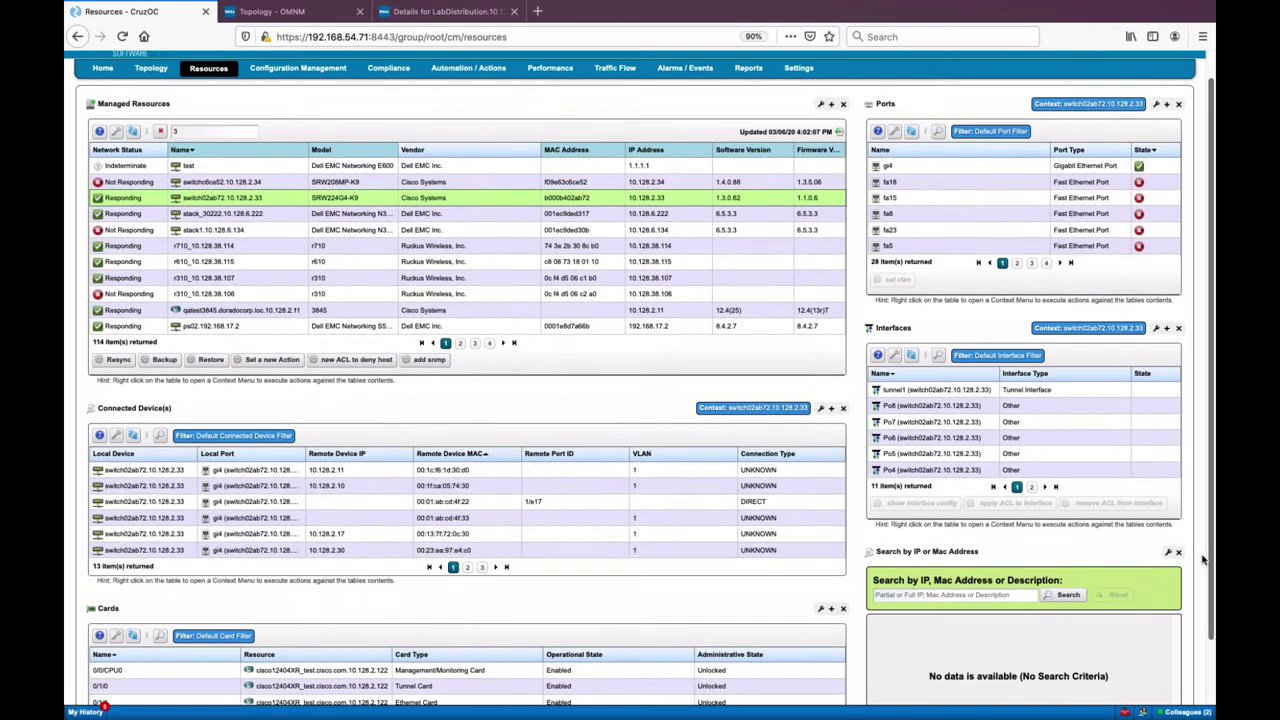
scroll(1205, 560, down, 2)
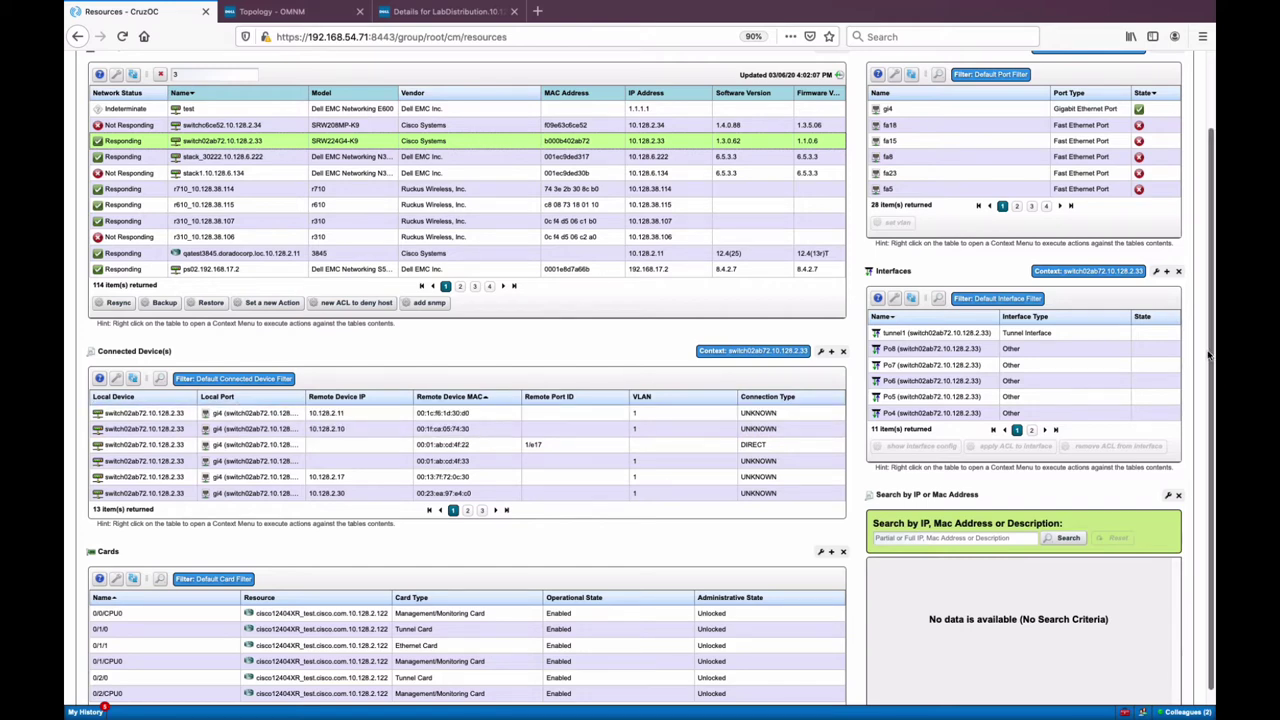
scroll(1210, 350, up, 3)
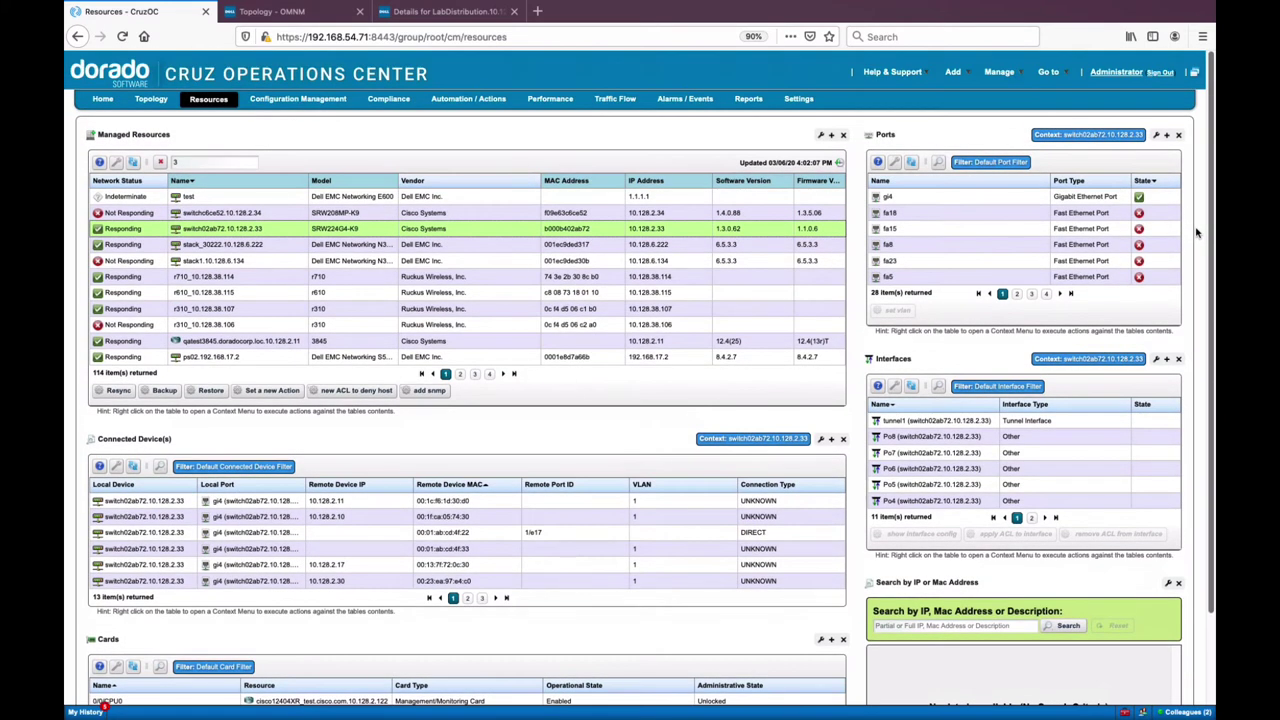
Open the Configuration Management page and show the configuration files of C2811.doradocorp.loc.10.128.2.10
click(300, 102)
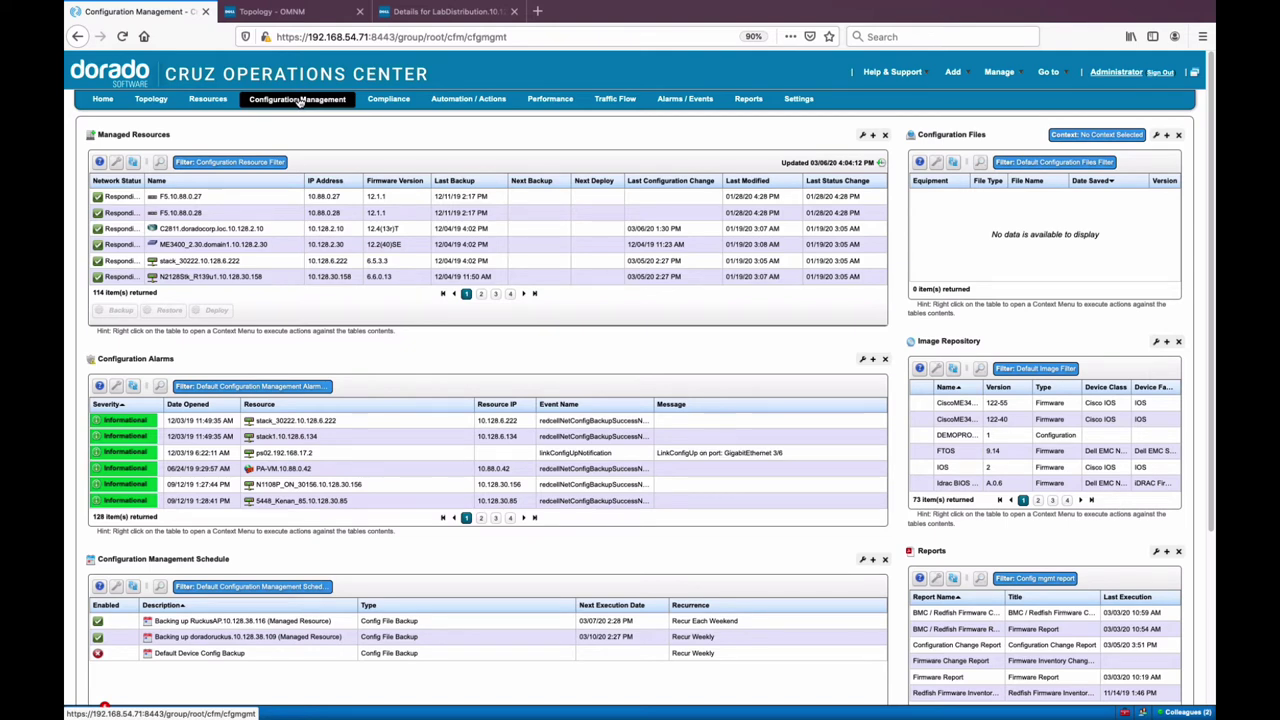
click(212, 229)
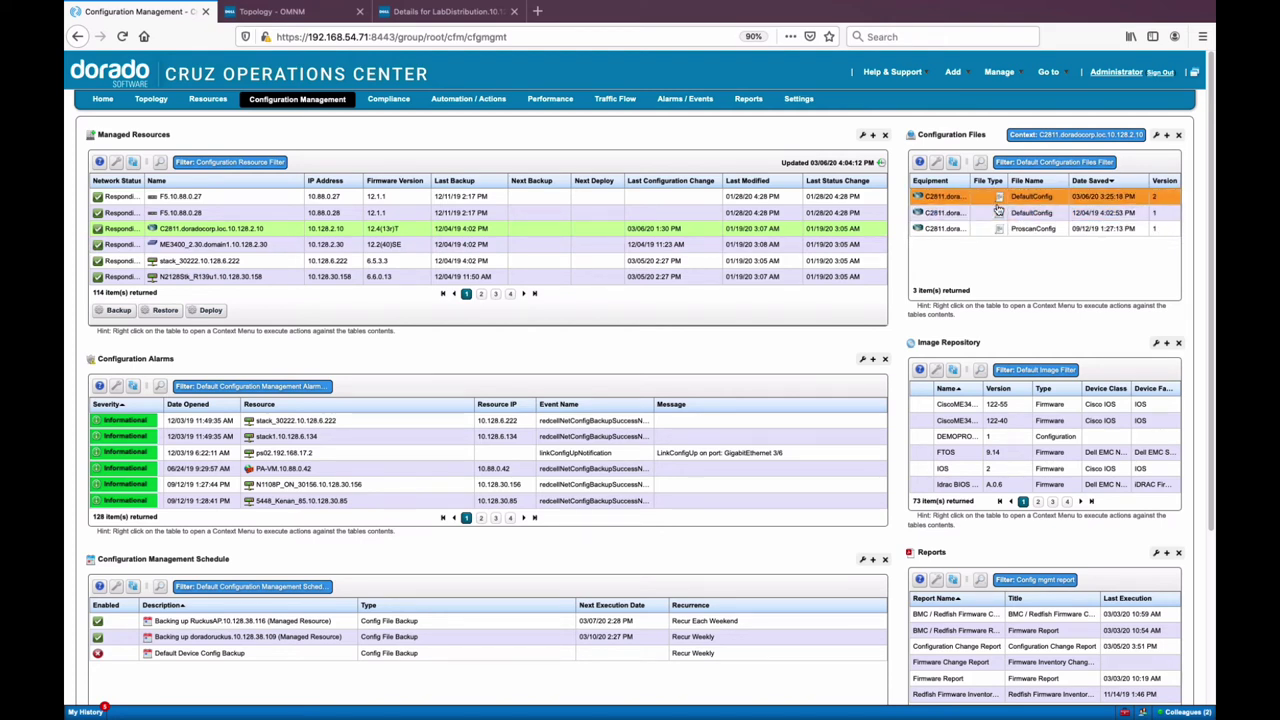
click(954, 198)
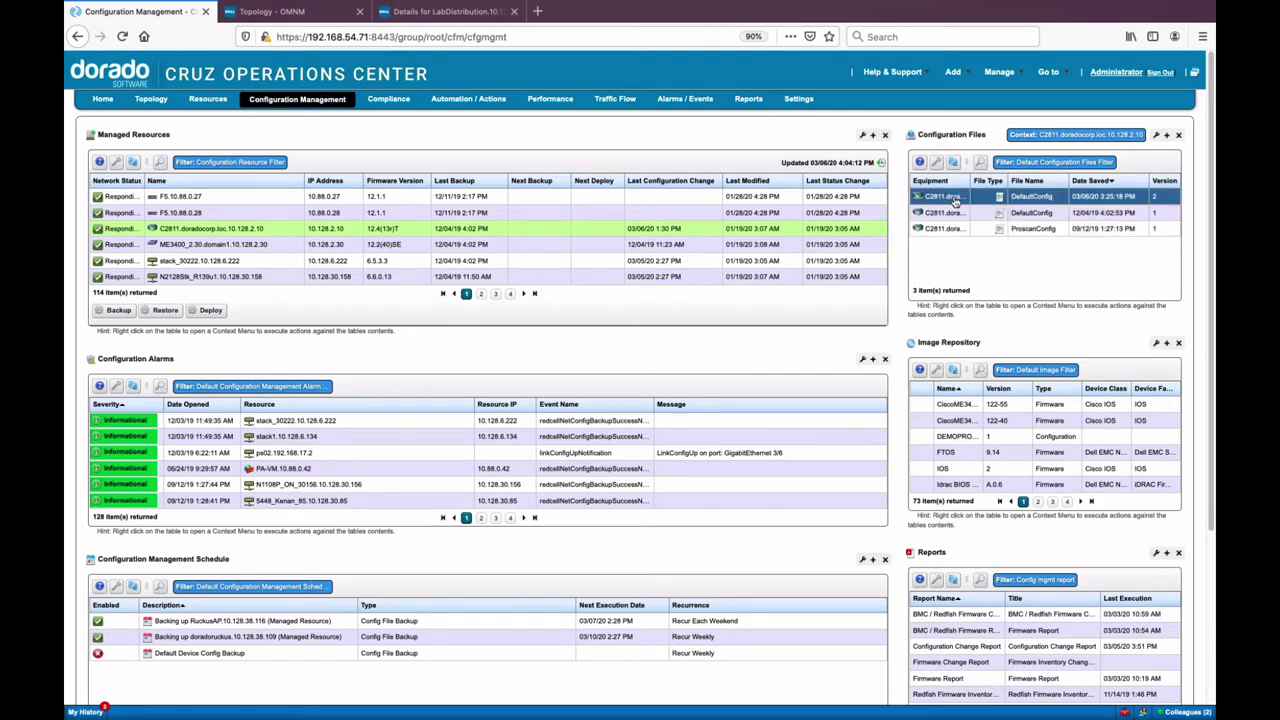
shift+click(941, 233)
right_click(941, 233)
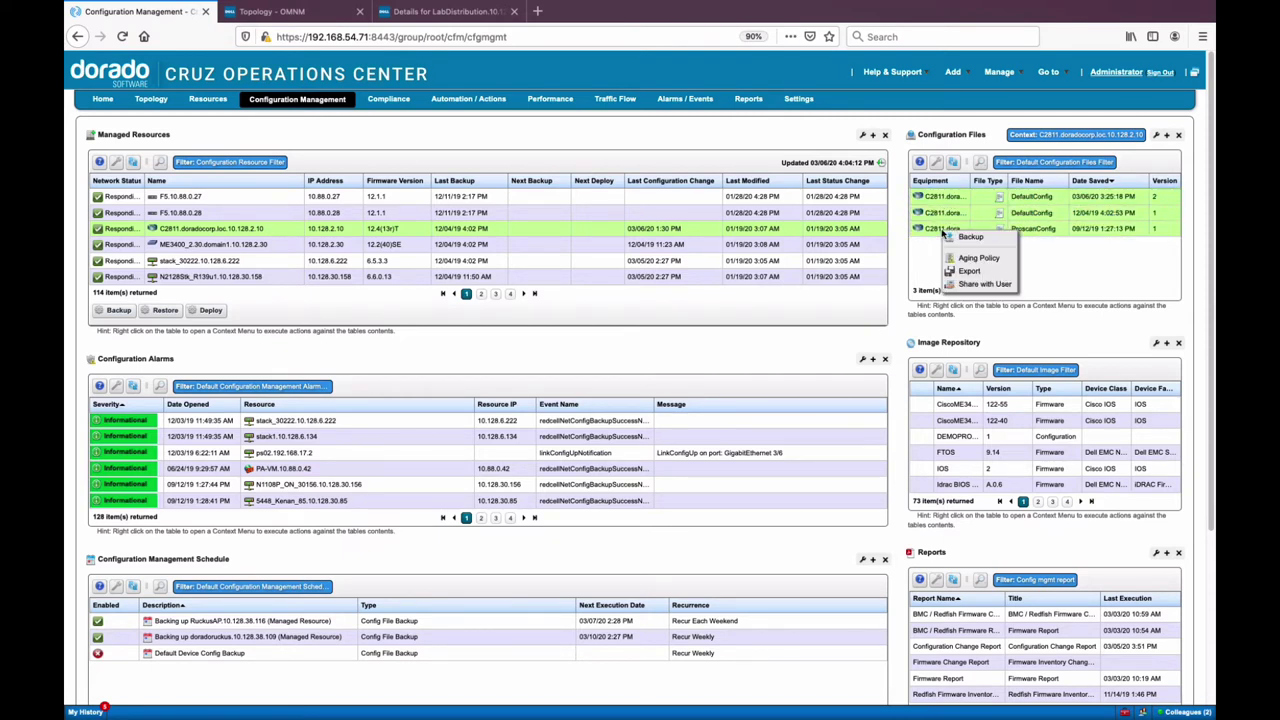
Compare DefaultConfig version 2 with version 1 for the C2811 device, and close the comparison
click(947, 203)
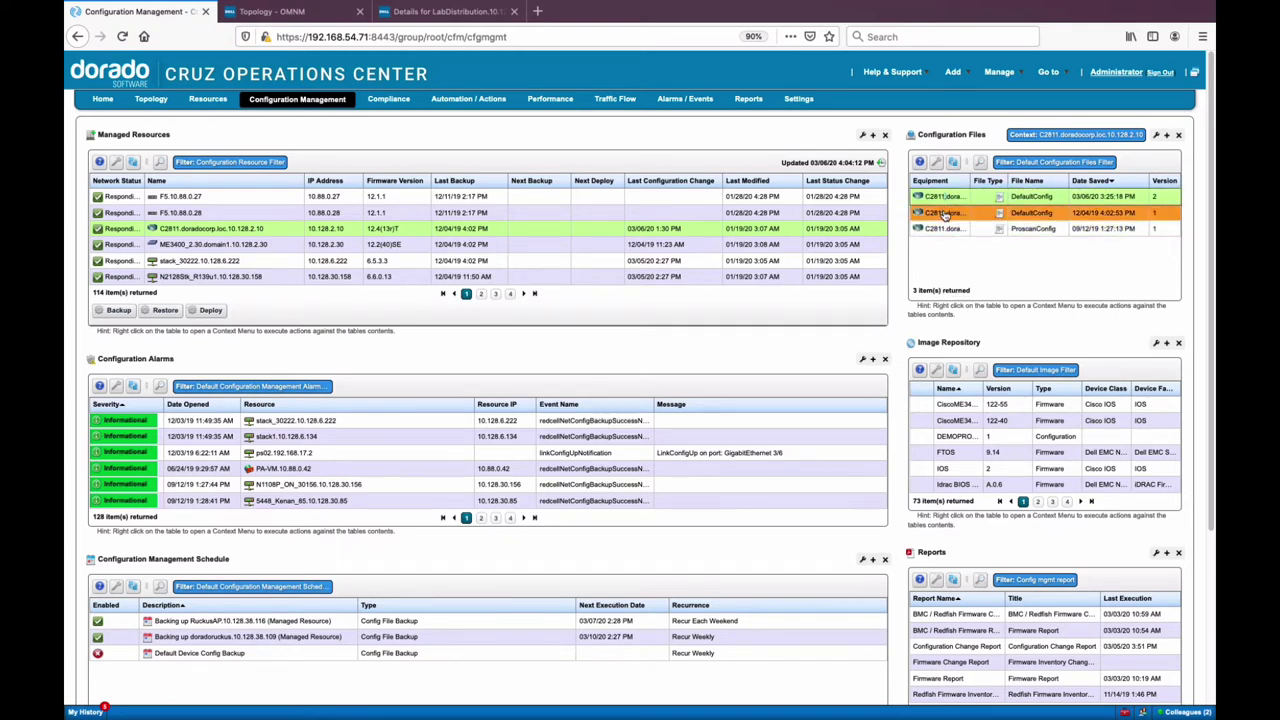
click(945, 214)
right_click(945, 215)
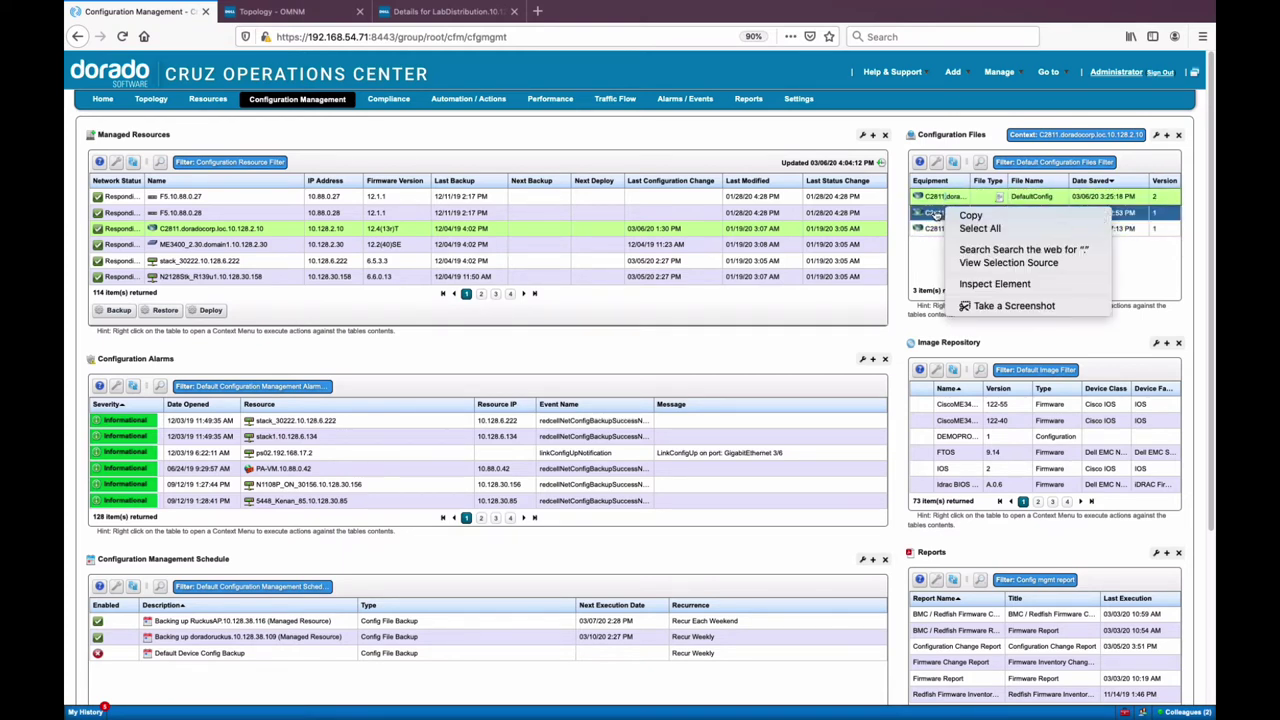
click(935, 217)
click(940, 222)
click(944, 220)
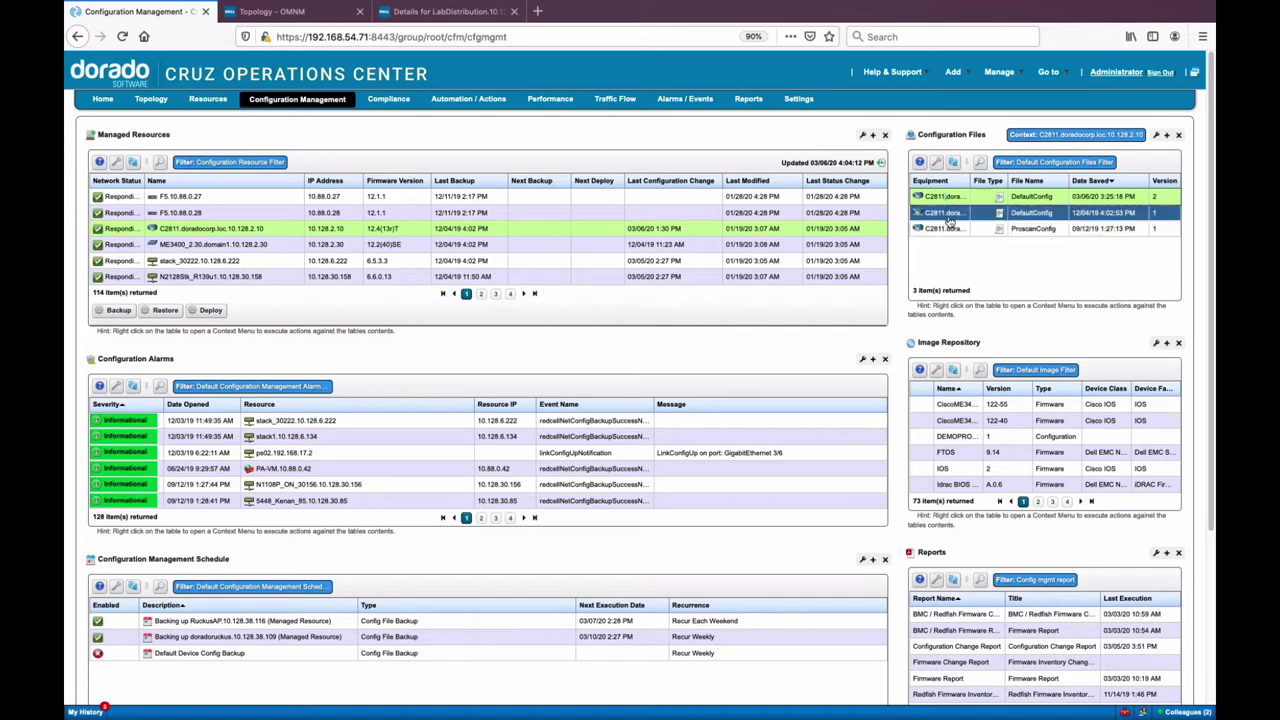
right_click(949, 221)
right_click(950, 223)
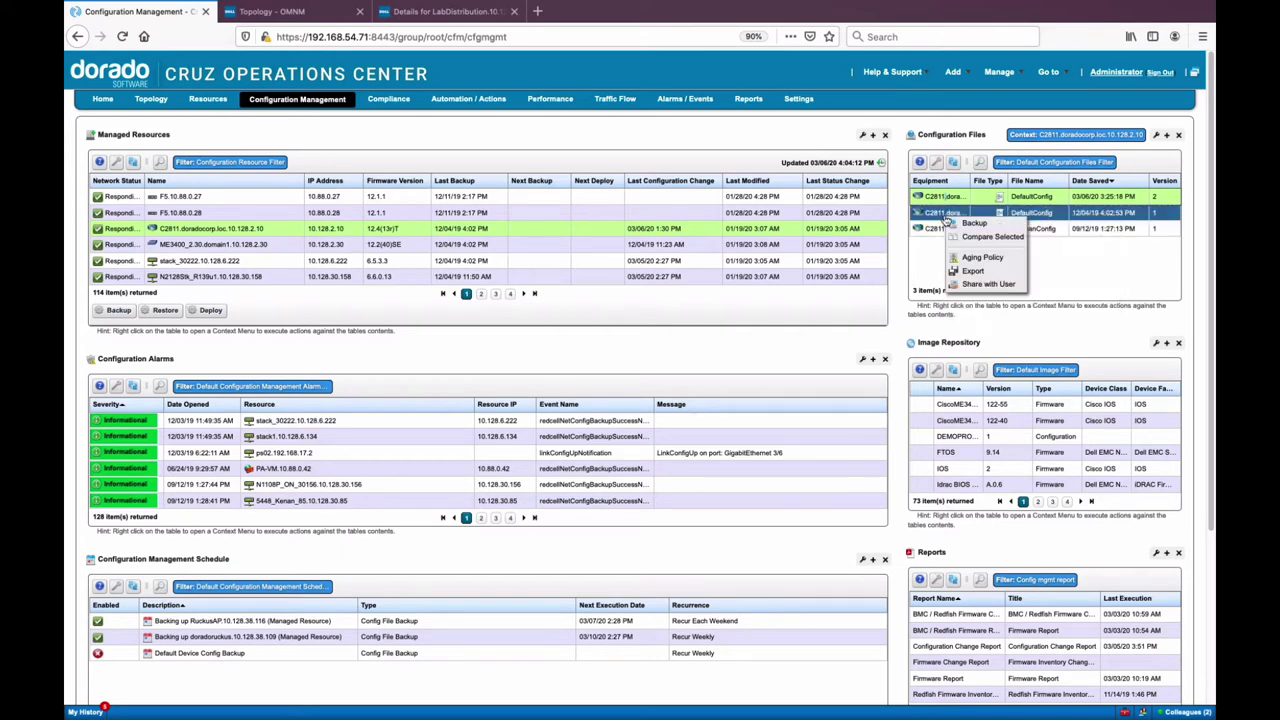
click(964, 239)
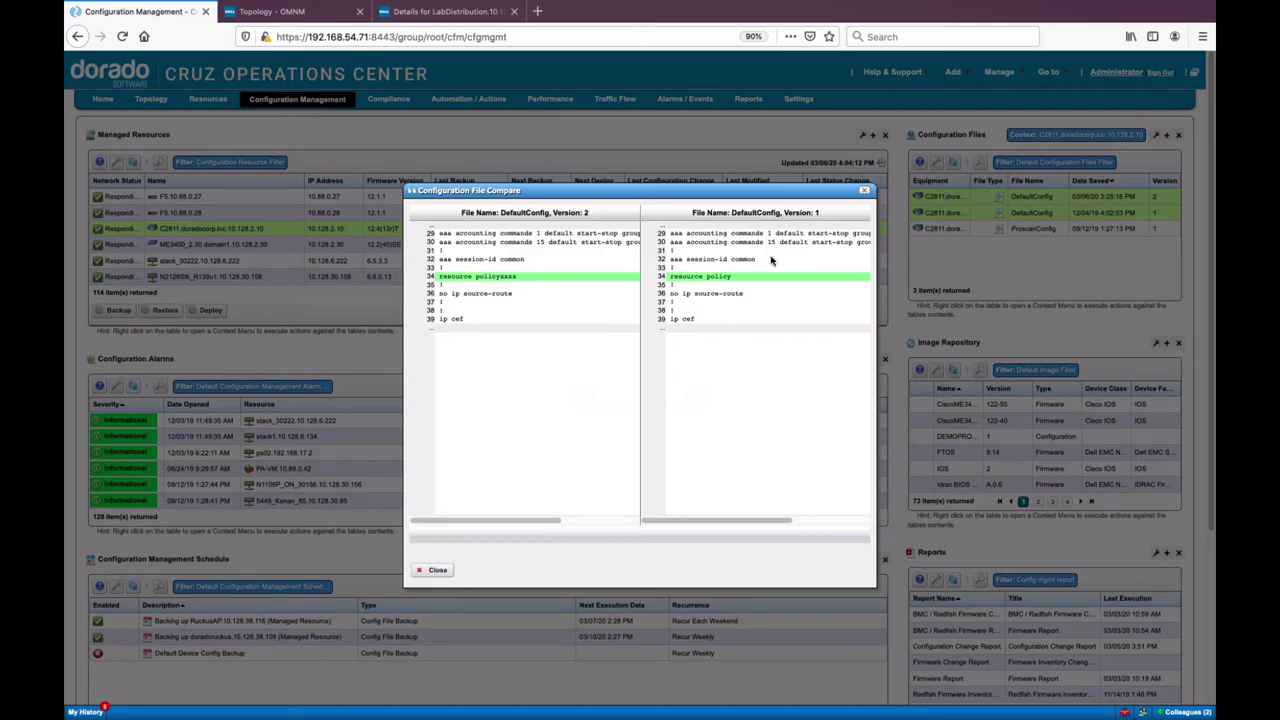
click(865, 190)
In the C2811's DefaultConfig version 2, change the ending of the resource policy line to yyyyyy and save the file
click(928, 197)
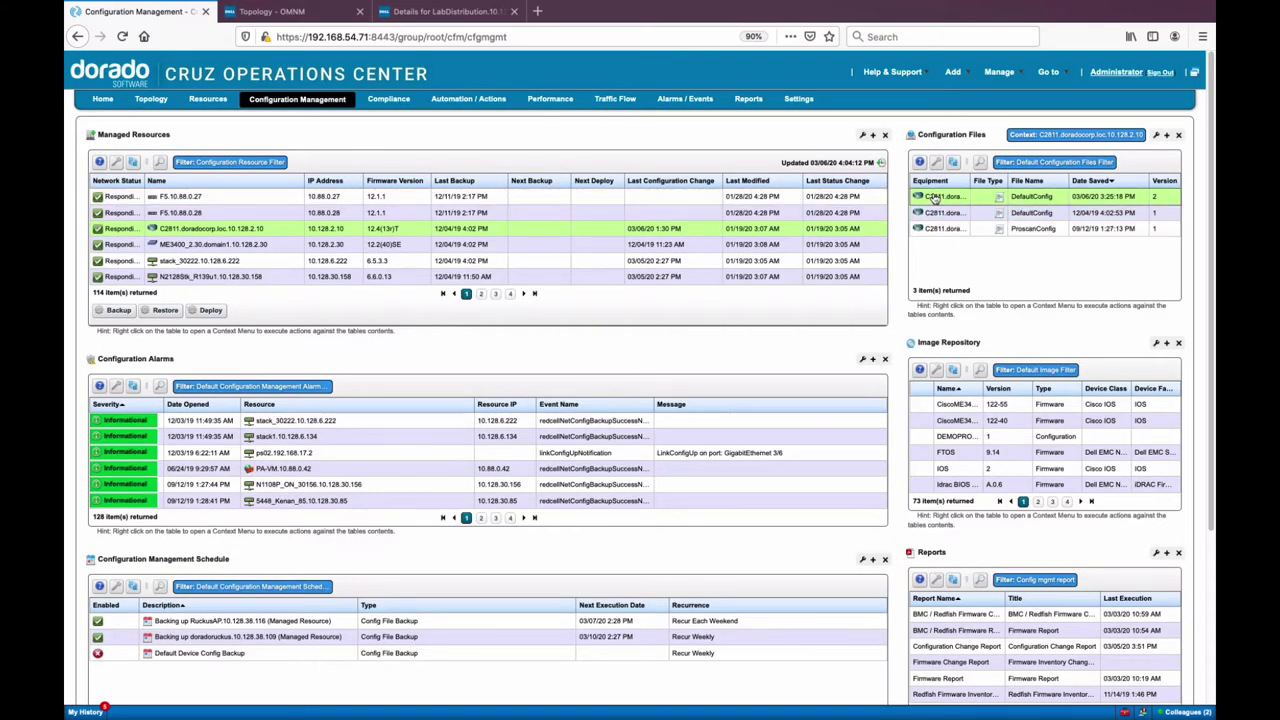
right_click(938, 201)
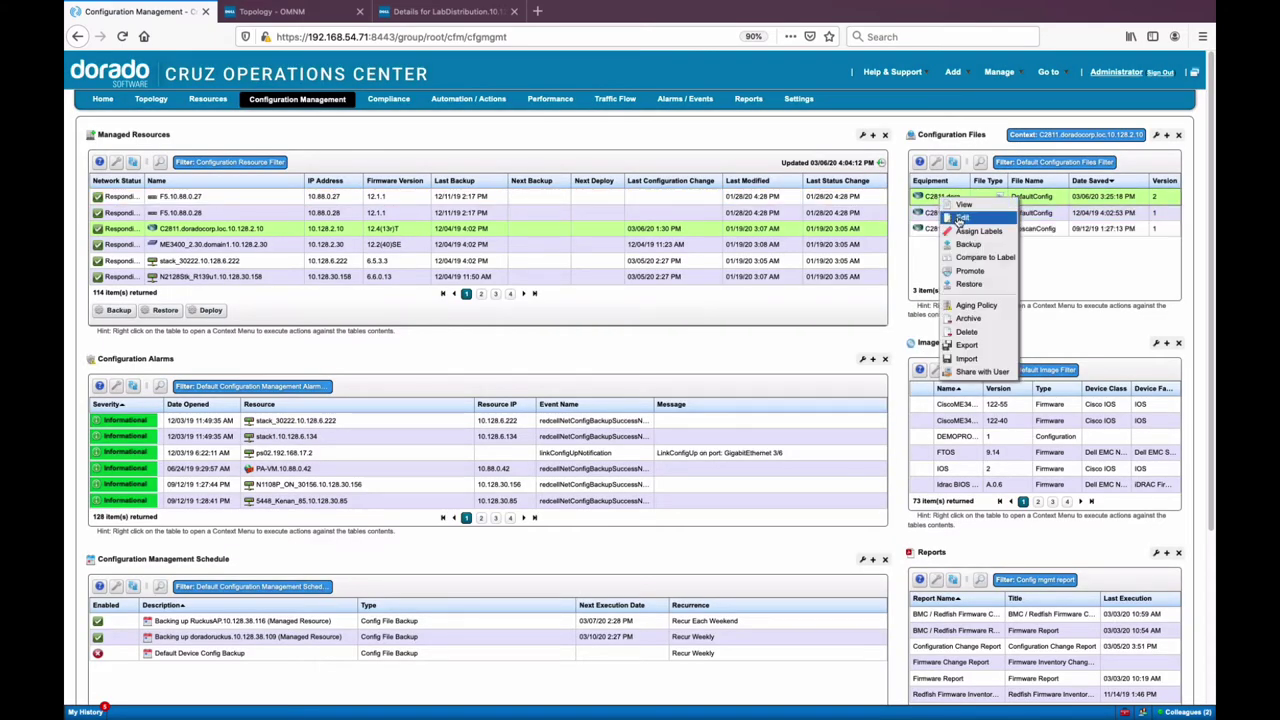
click(960, 217)
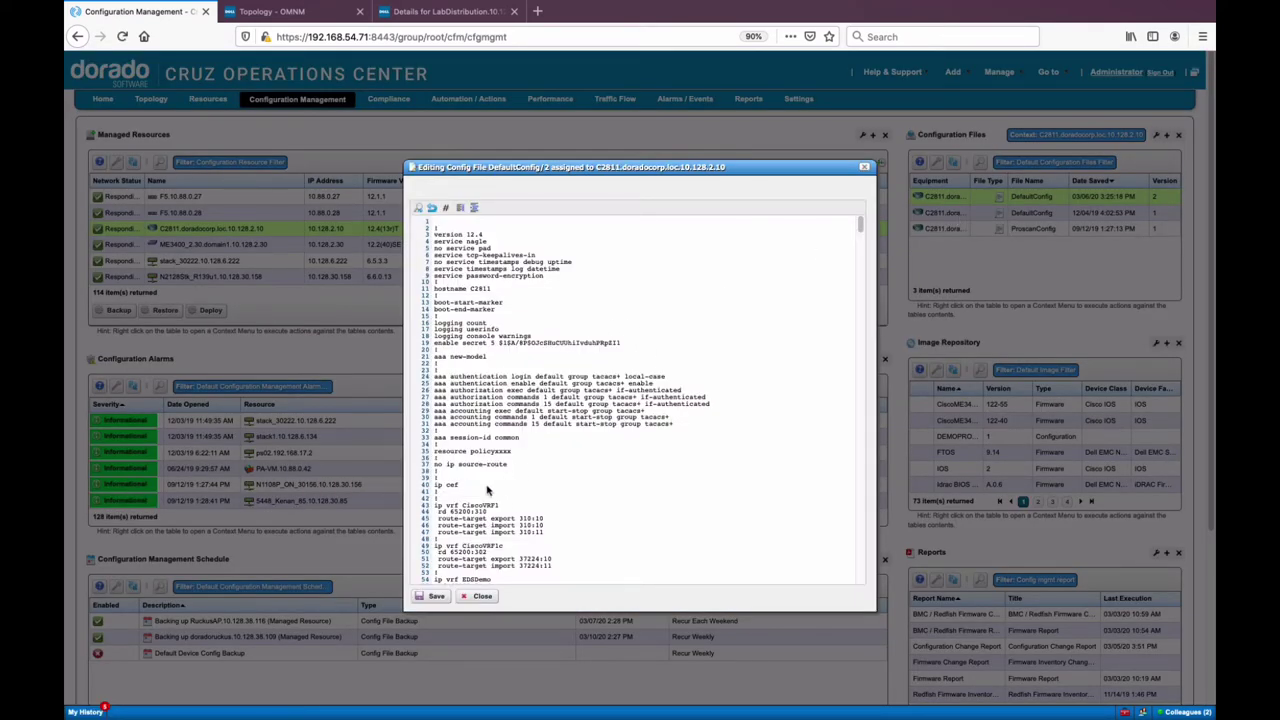
click(516, 451)
key(BackSpace)
key(BackSpace)
key(BackSpace)
key(BackSpace)
text(yyyyyy)
drag(858, 240, 849, 326)
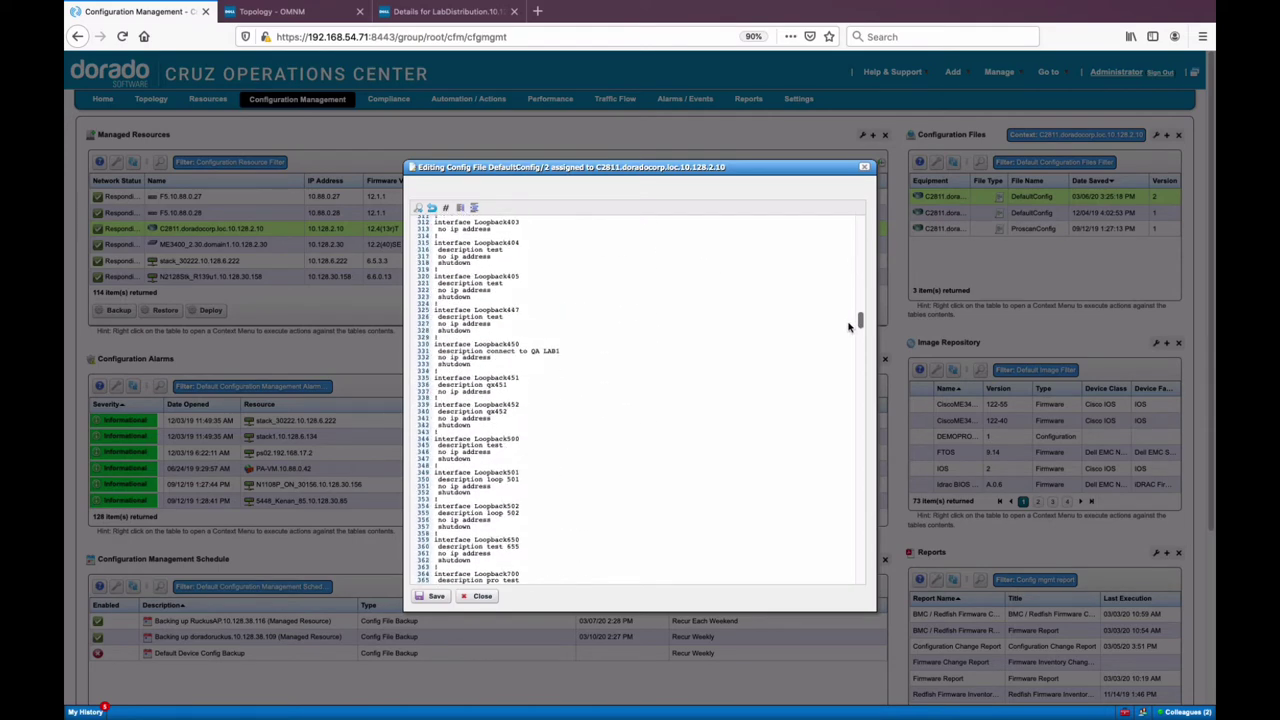
click(445, 596)
Check the actions available for DefaultConfig version 3 in the configuration files
click(941, 200)
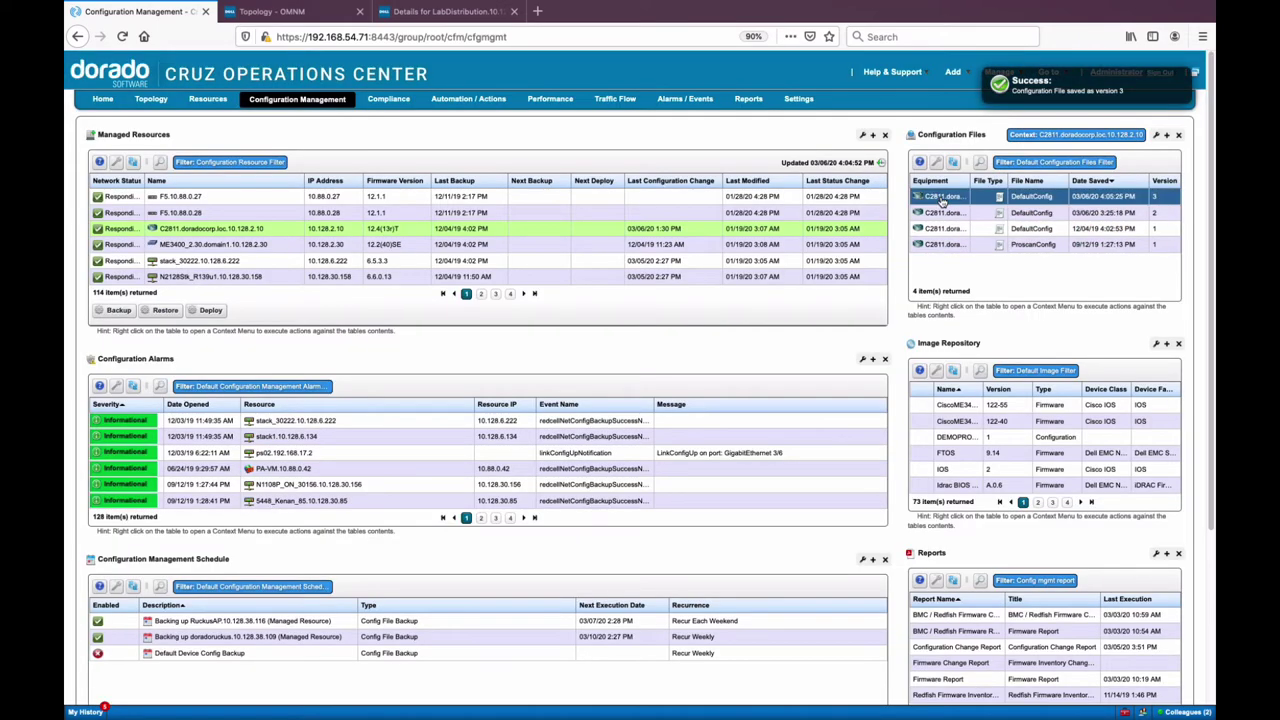
right_click(941, 200)
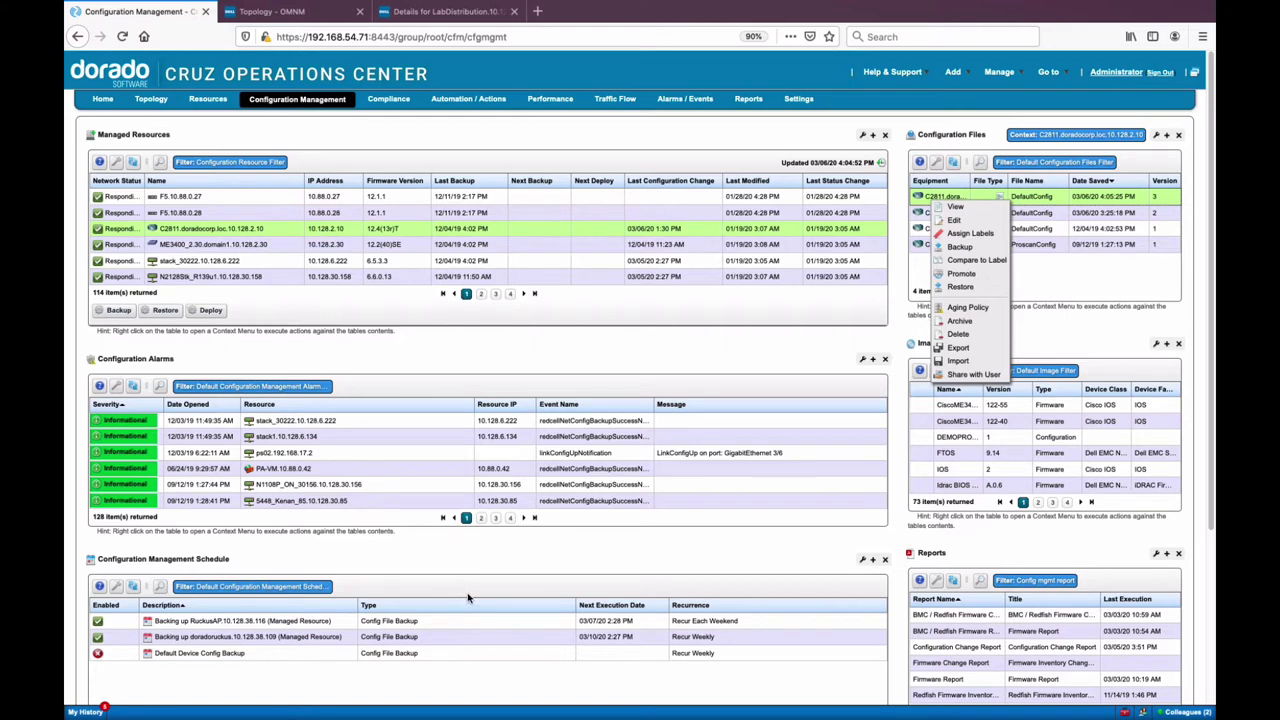
click(652, 352)
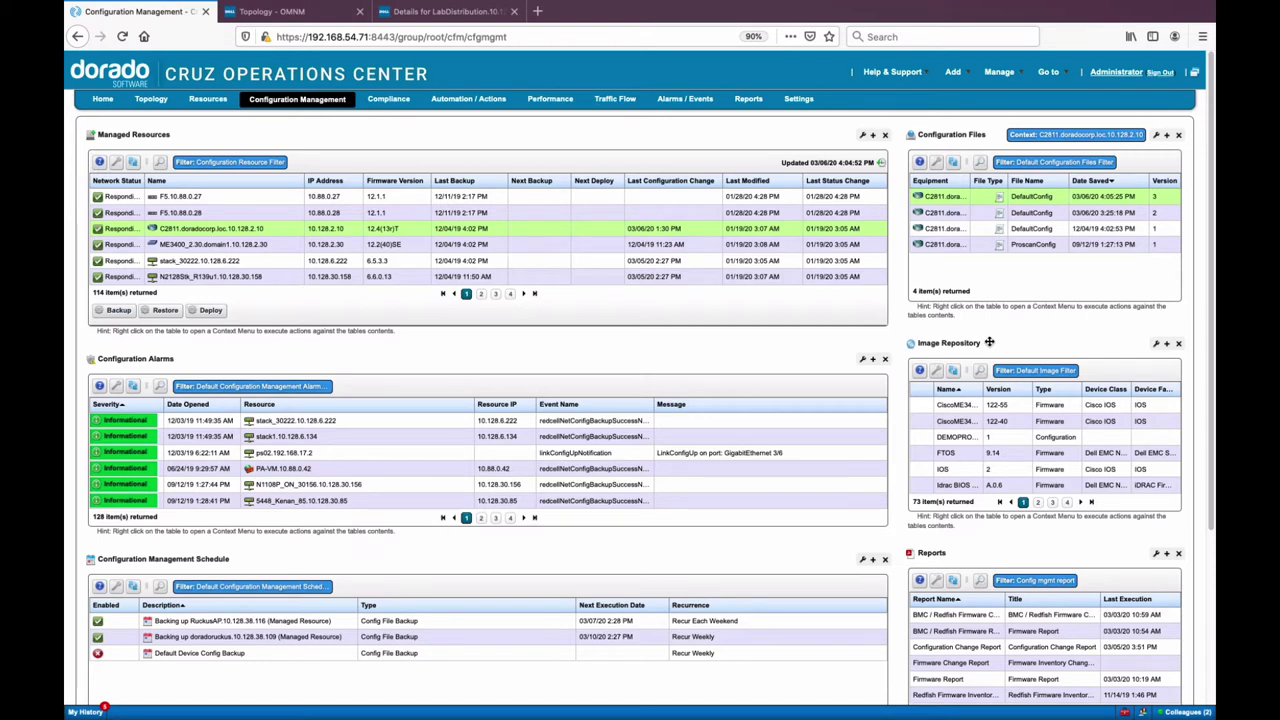
View the deployment options for the N15XXv6.5.3.3 firmware image on page 3 of the image repository, and close them without deploying
click(1053, 502)
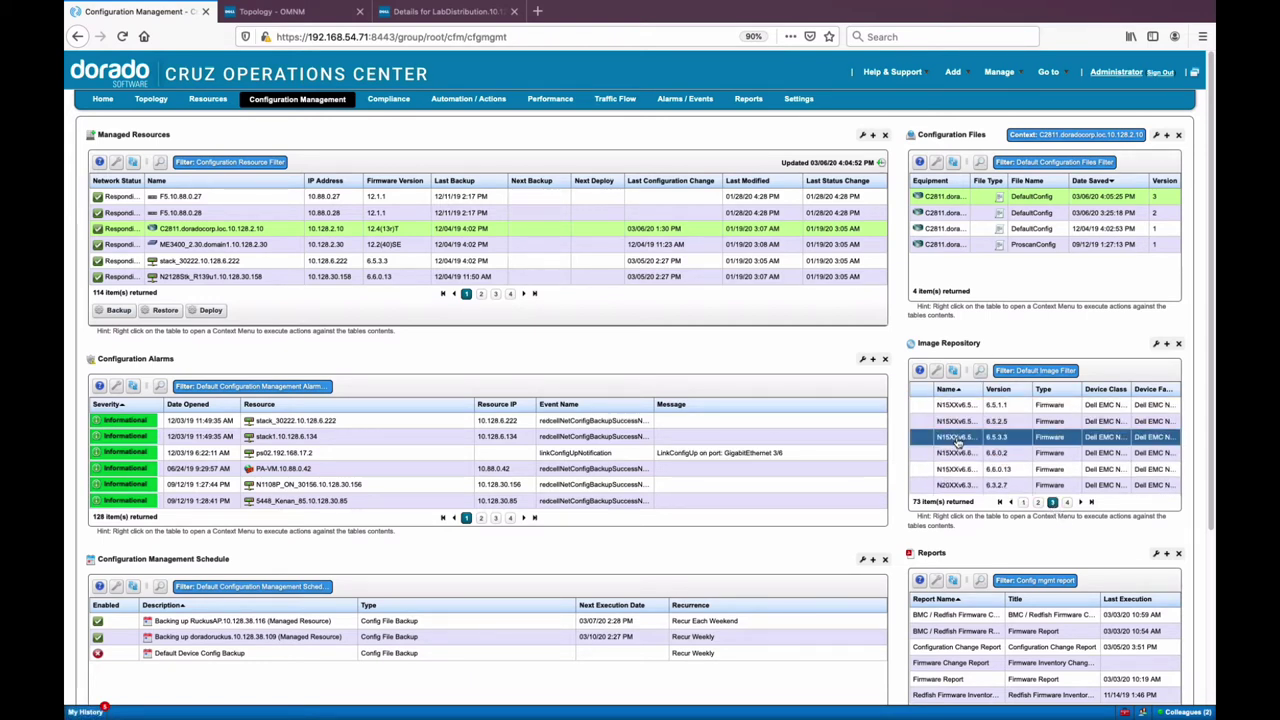
right_click(957, 441)
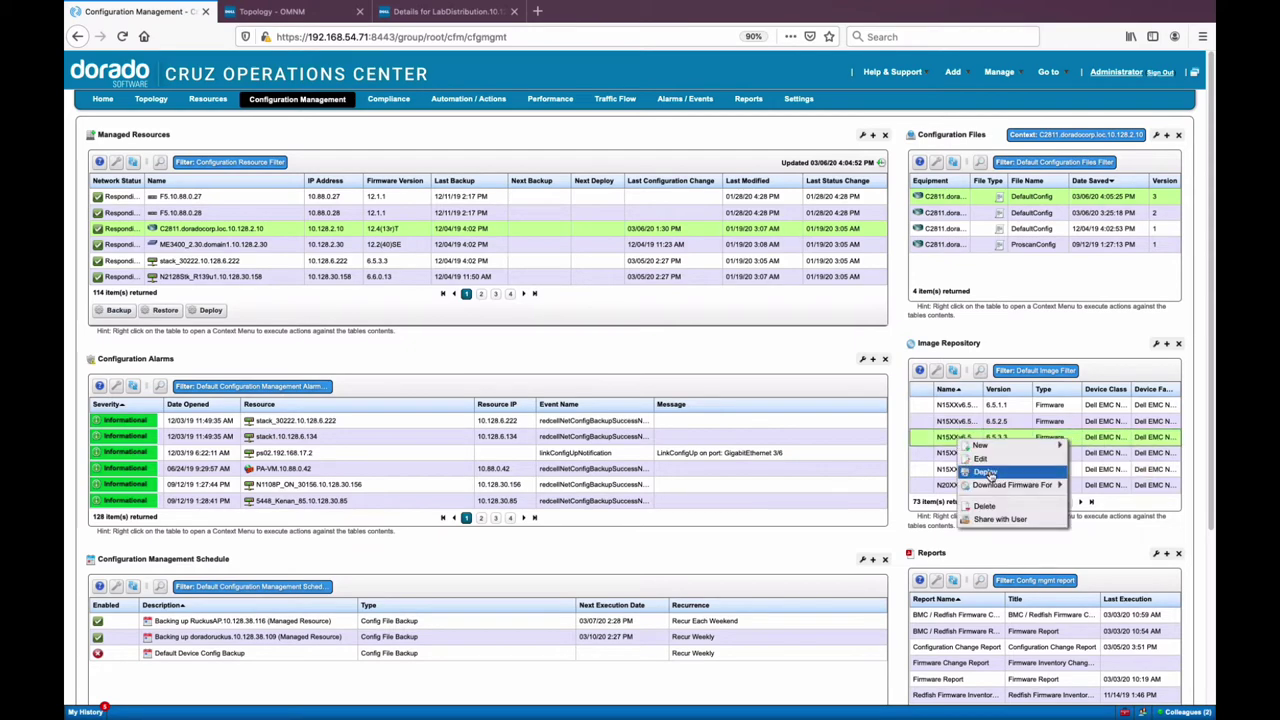
click(986, 471)
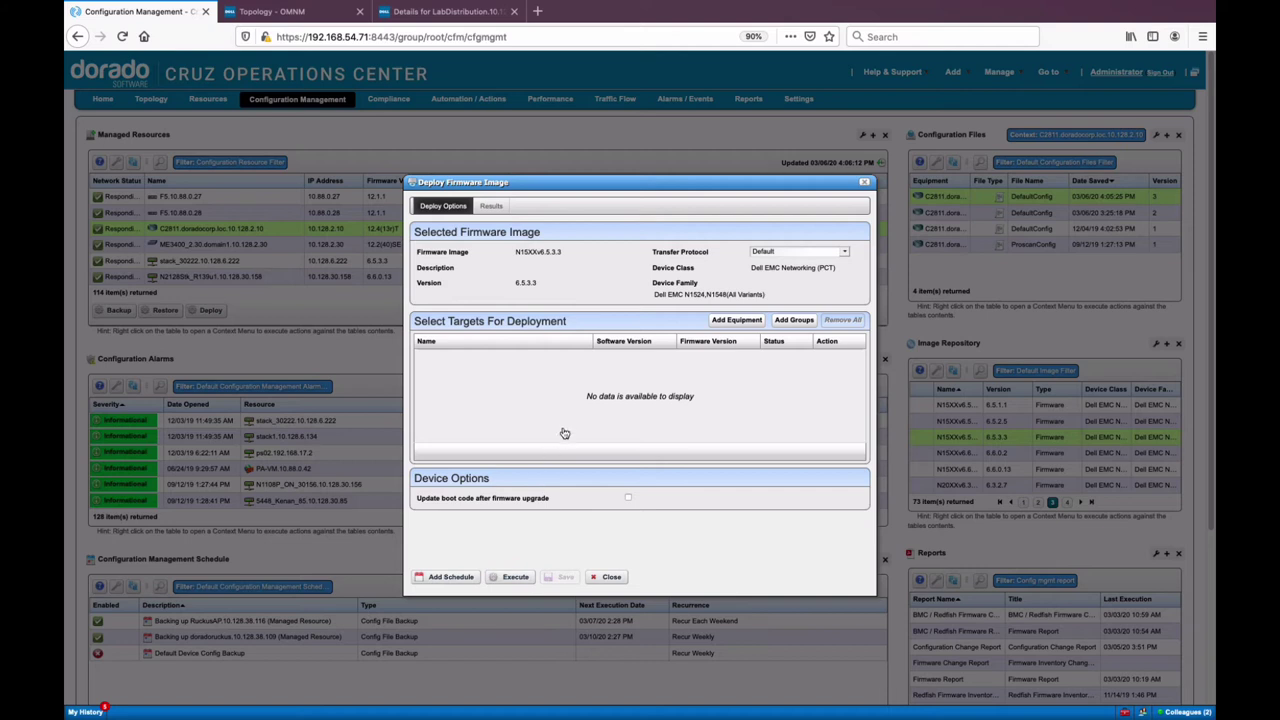
click(612, 577)
For the C2811 device, view the firmware deployment options with the CiscoME3400-122-55 image chosen, and close them without deploying
click(238, 229)
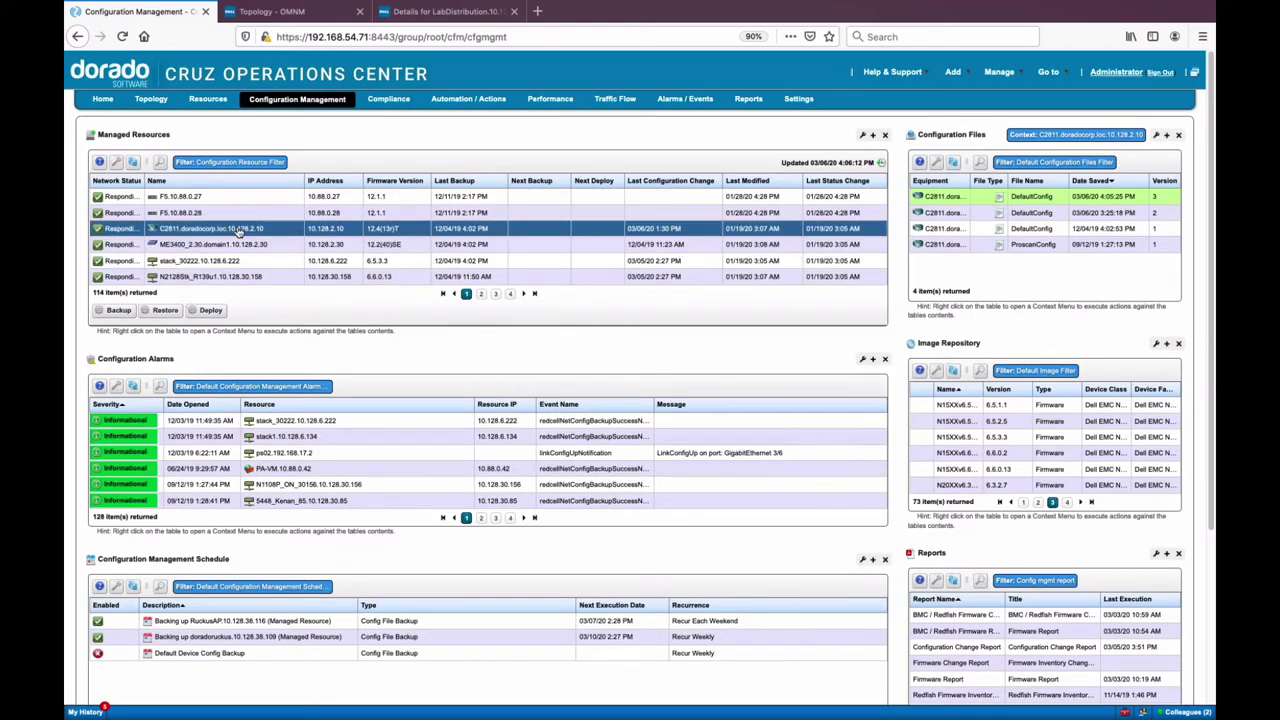
right_click(240, 232)
mouse_move(300, 365)
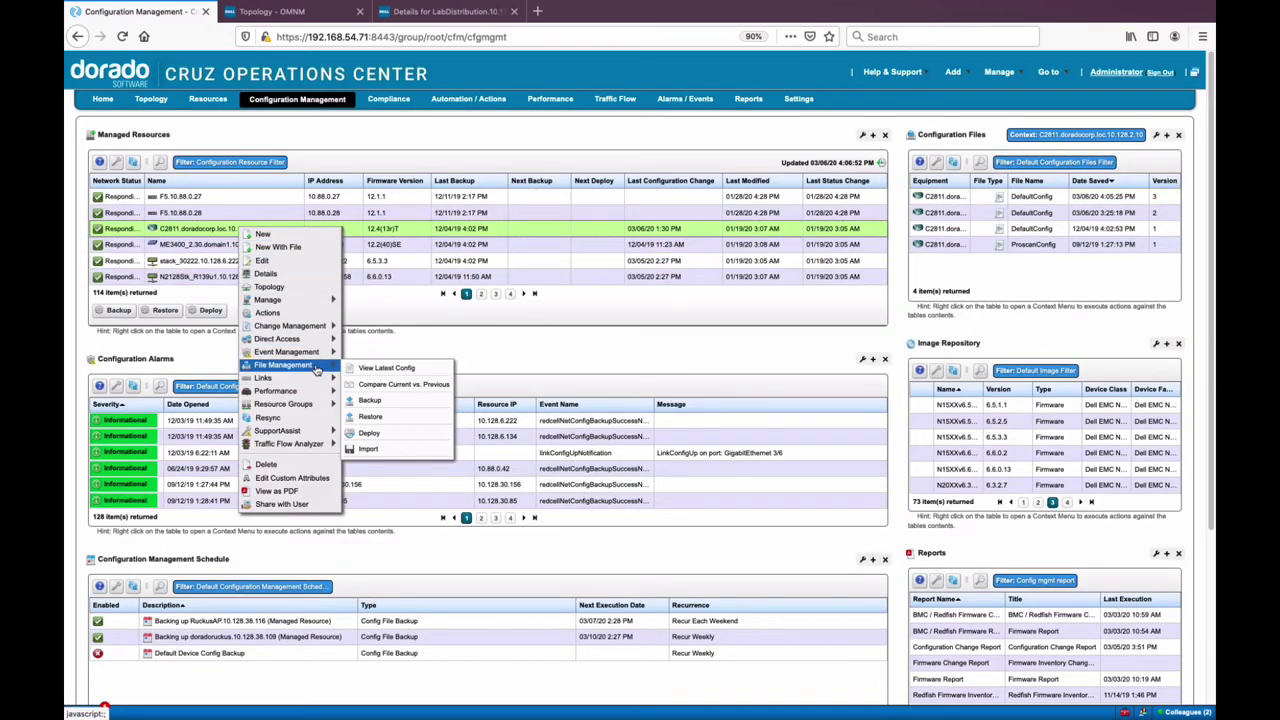
click(377, 433)
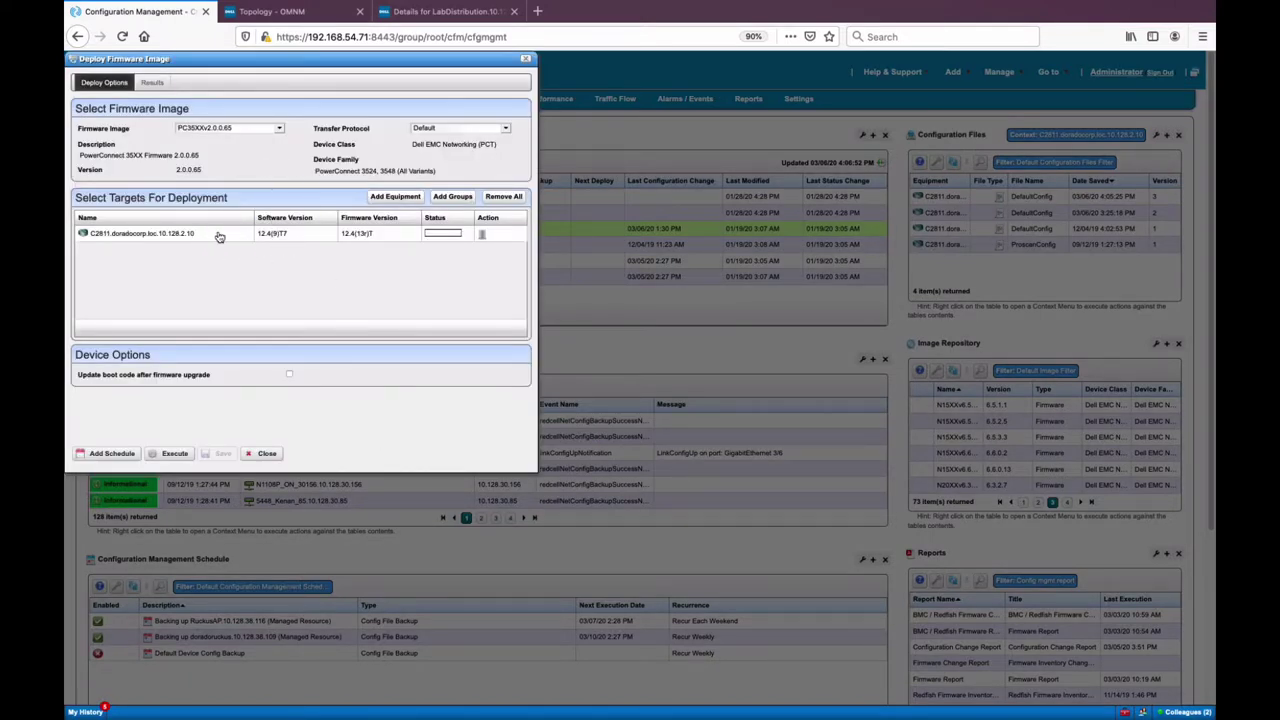
click(280, 130)
drag(281, 252, 276, 150)
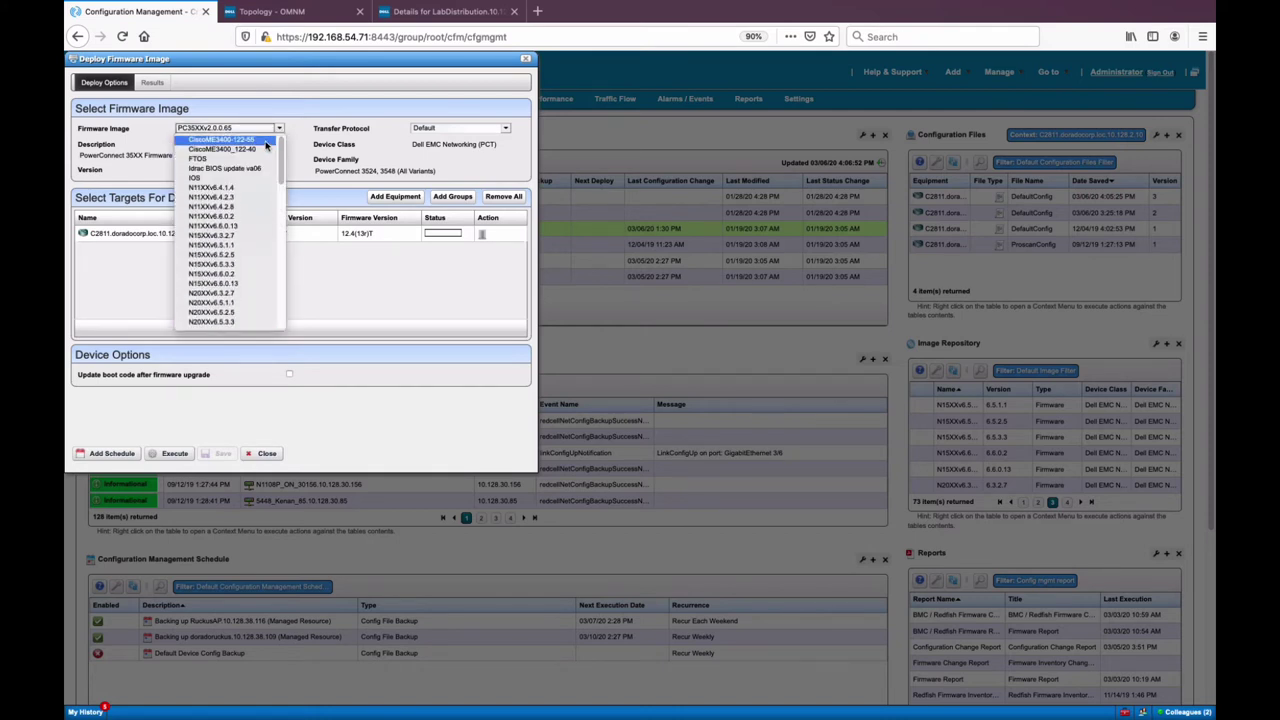
click(266, 141)
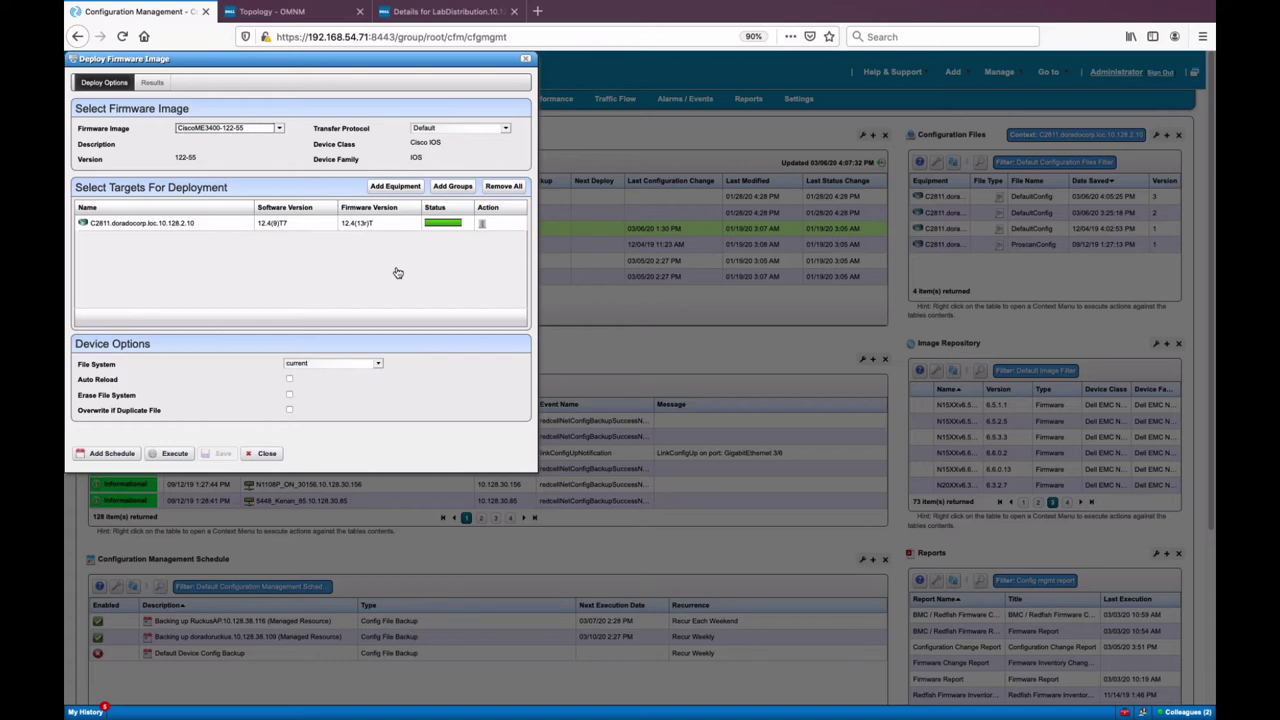
click(275, 460)
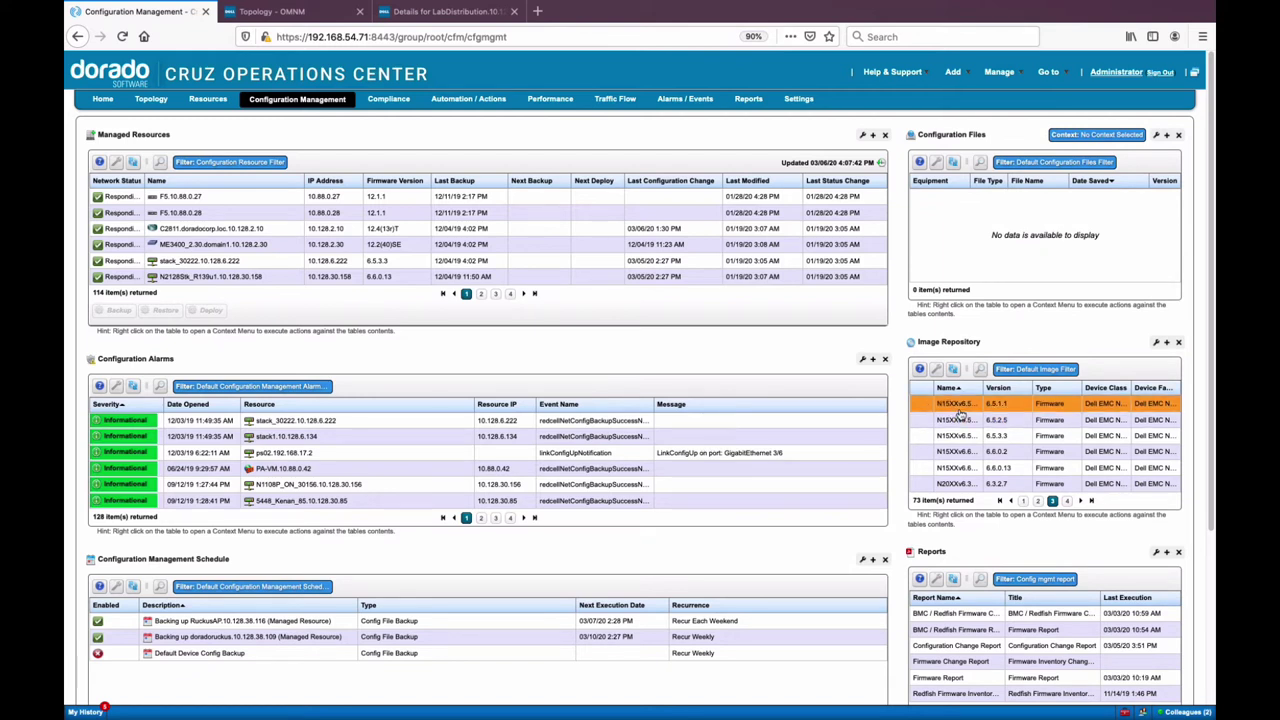
Check the actions available for the version 6.5.1.1 firmware image in the image repository
right_click(961, 411)
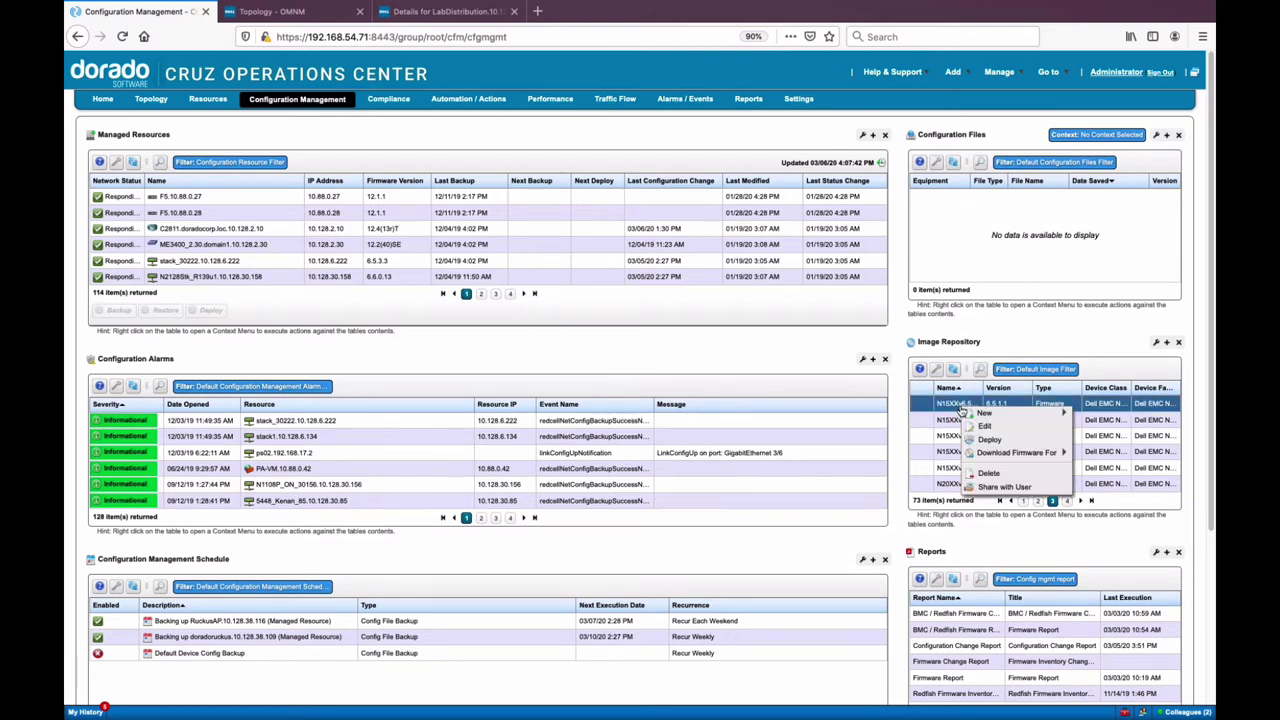
mouse_move(984, 414)
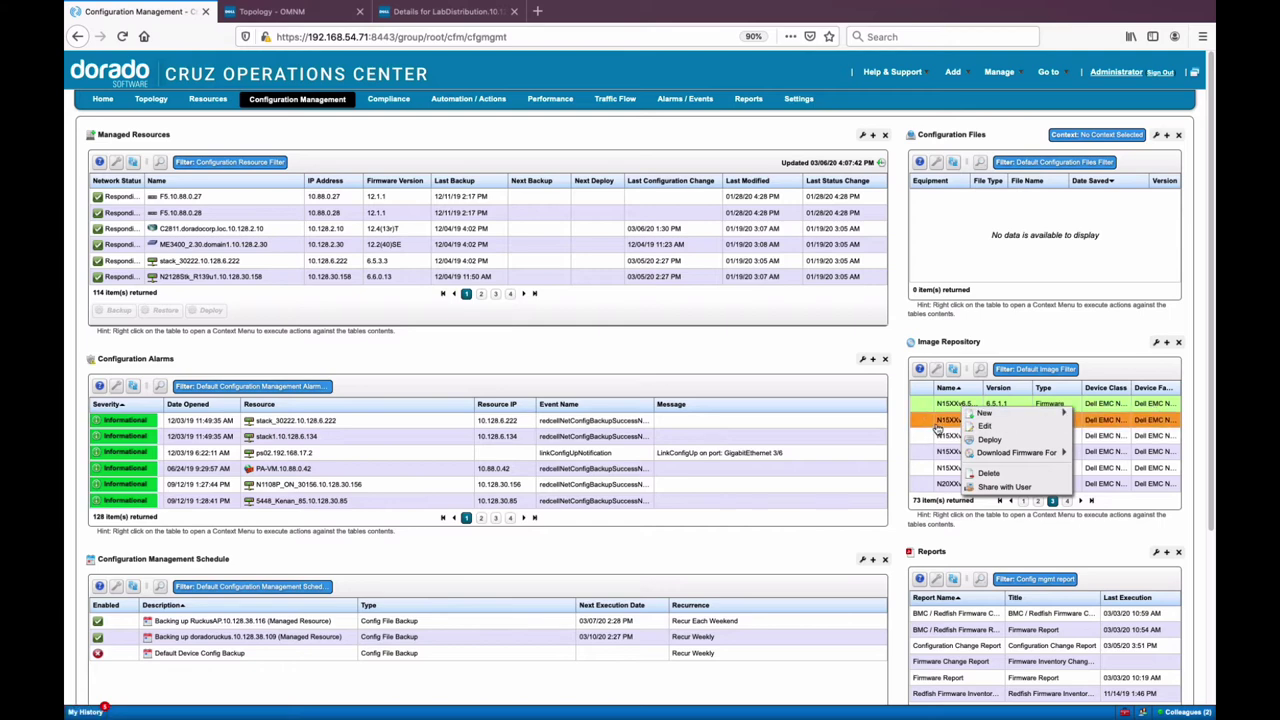
click(752, 360)
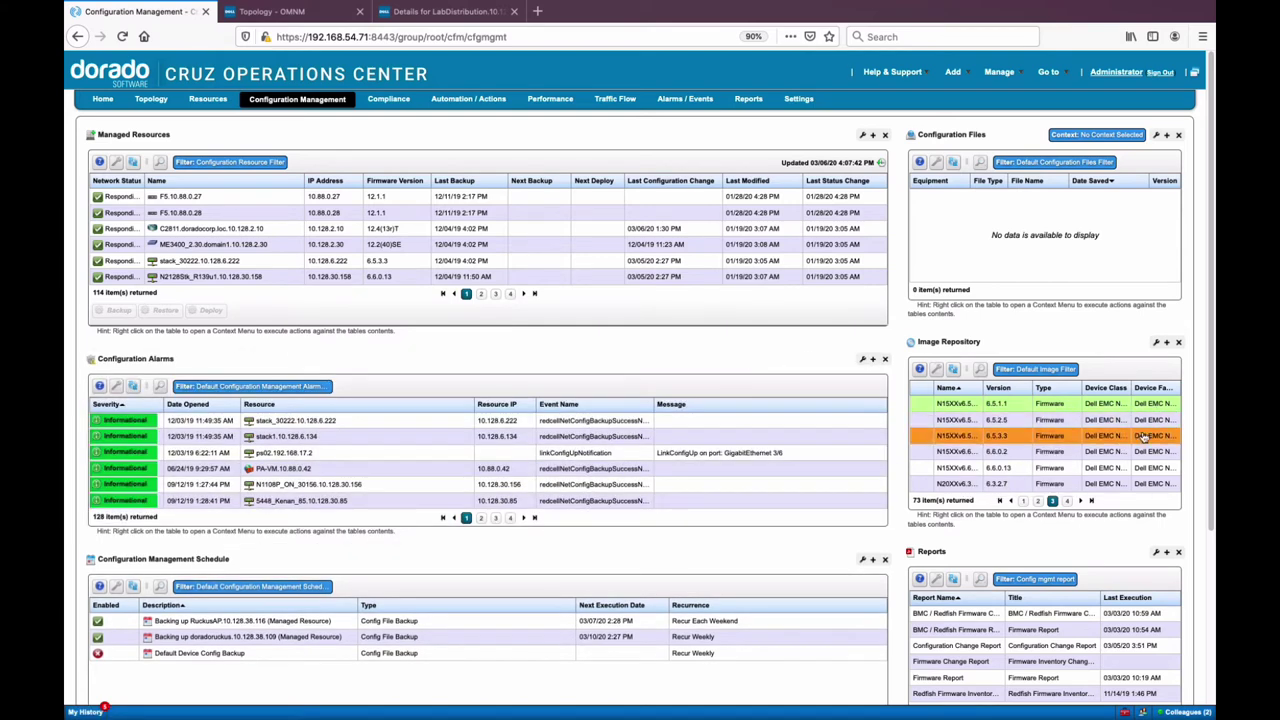
Look over the backup schedules, reports and managed resources on the Configuration Management page
drag(1213, 408, 1212, 490)
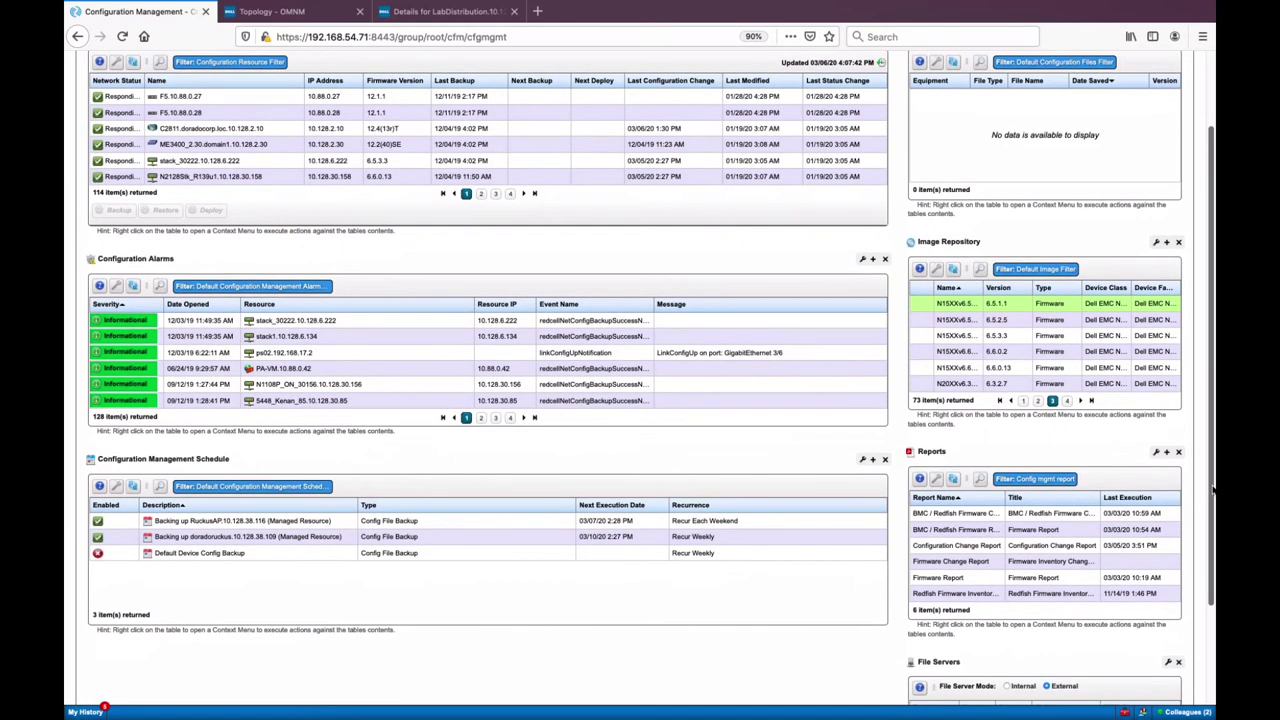
scroll(1213, 490, up, 1)
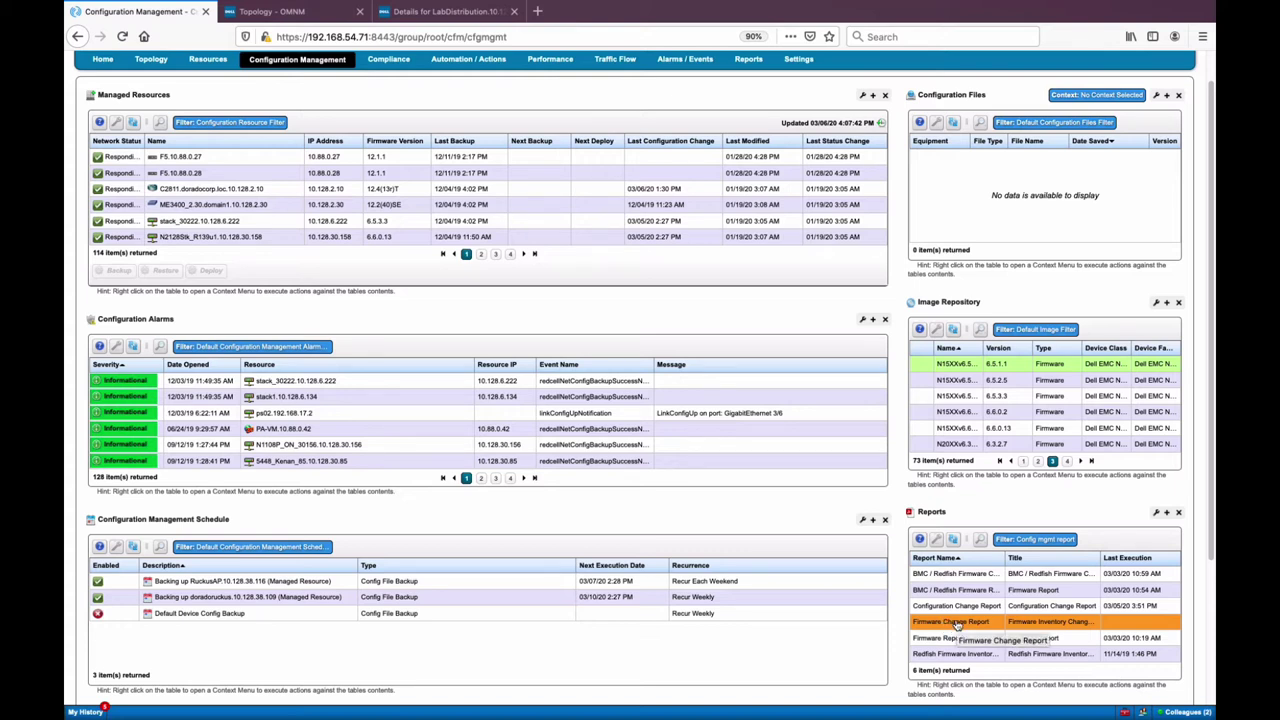
scroll(1205, 213, up, 1)
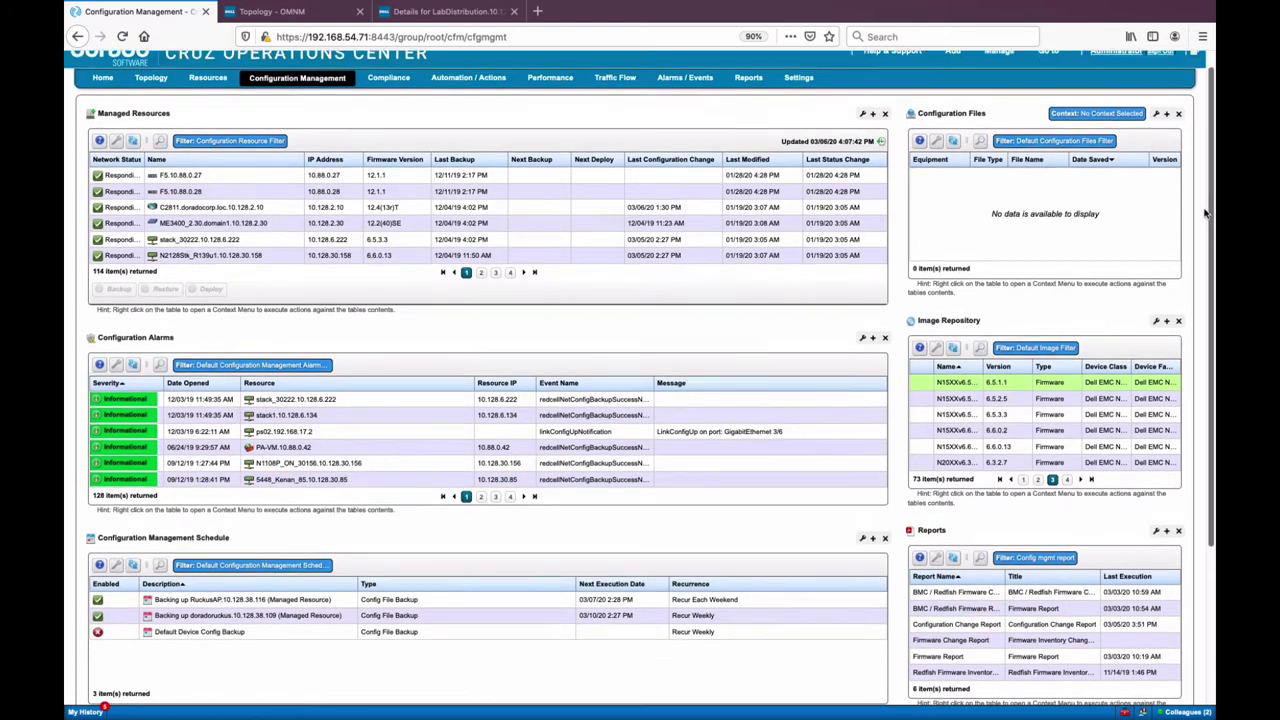
scroll(1205, 213, up, 1)
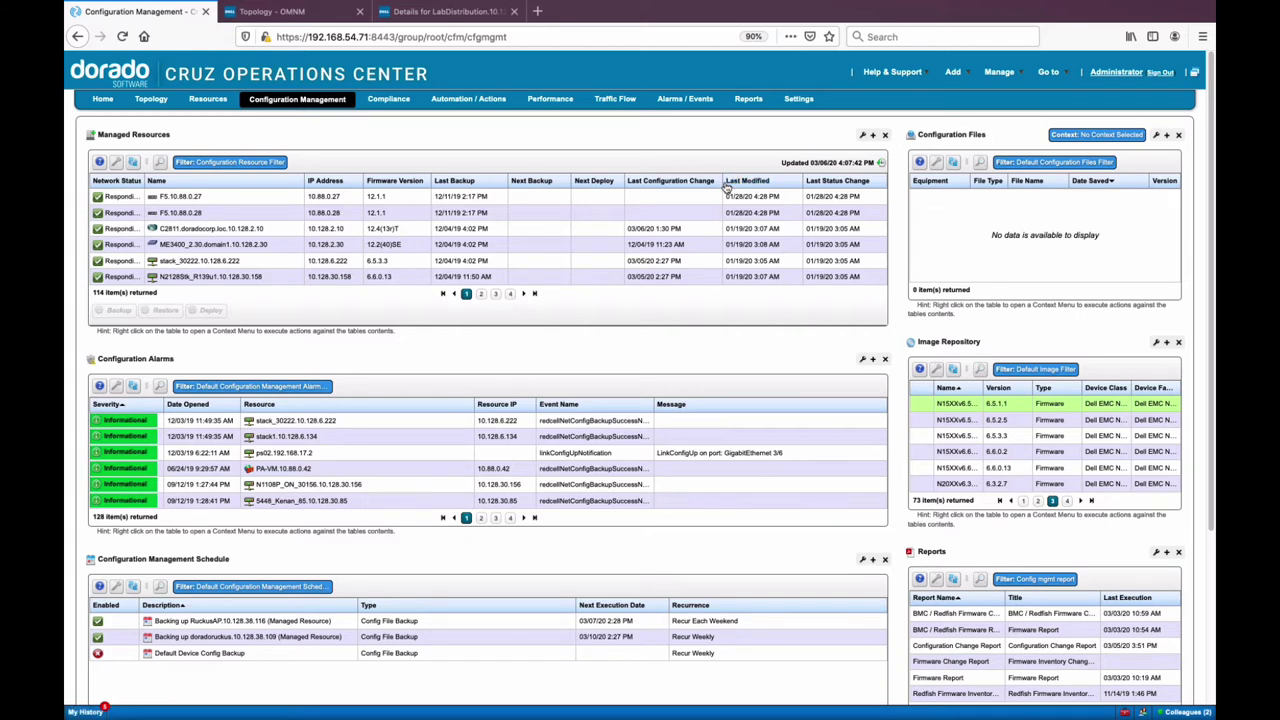
click(406, 215)
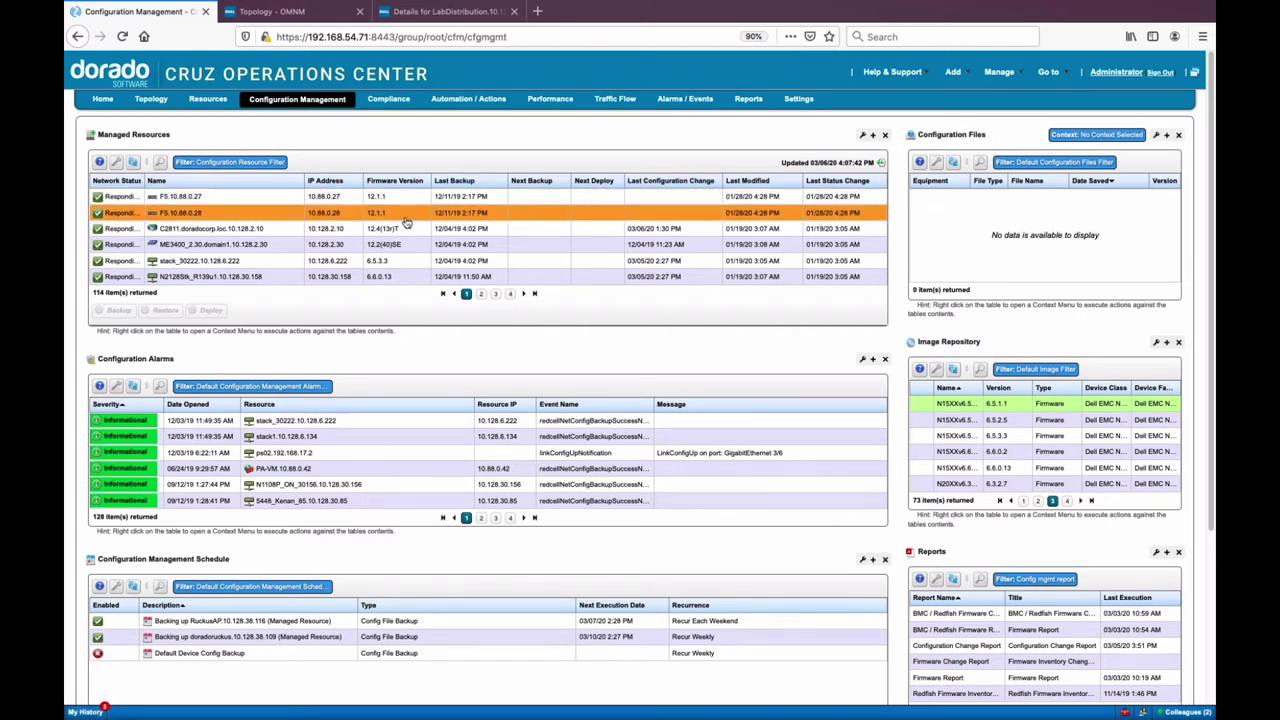
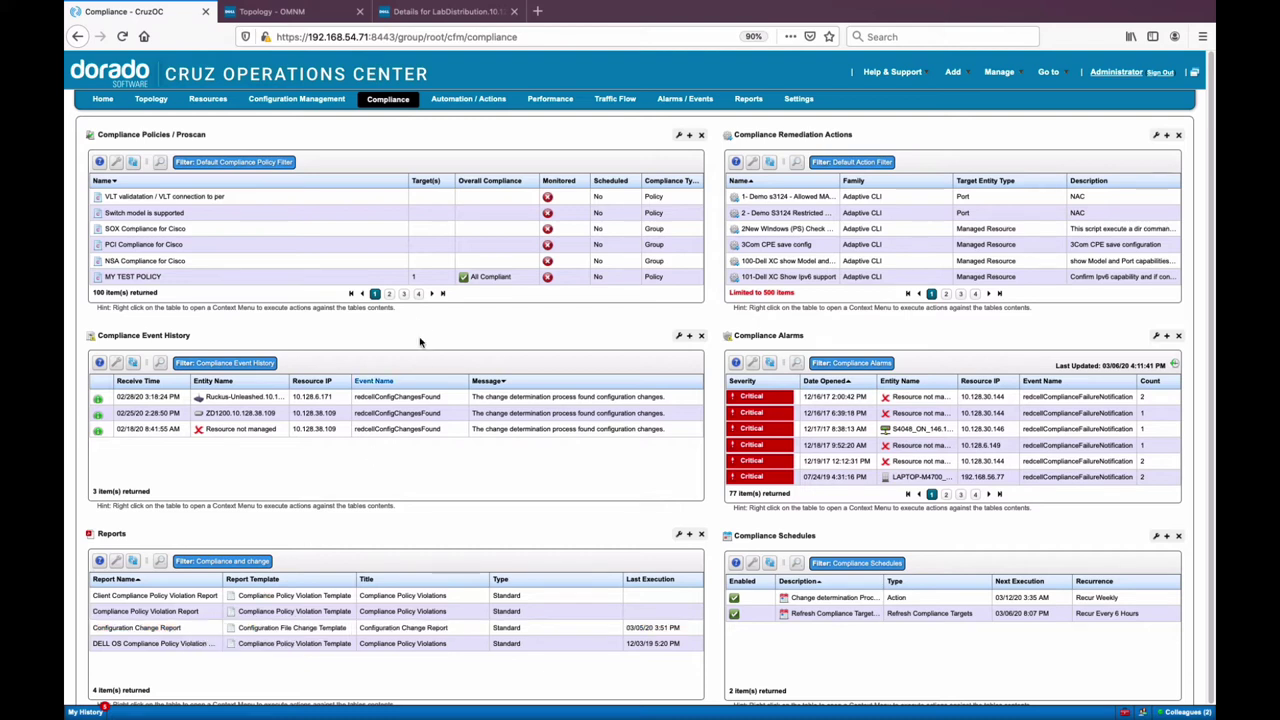
On the Automation / Actions page, check the operations offered for the first demo s3124 action and browse the actions list to page 6
click(465, 104)
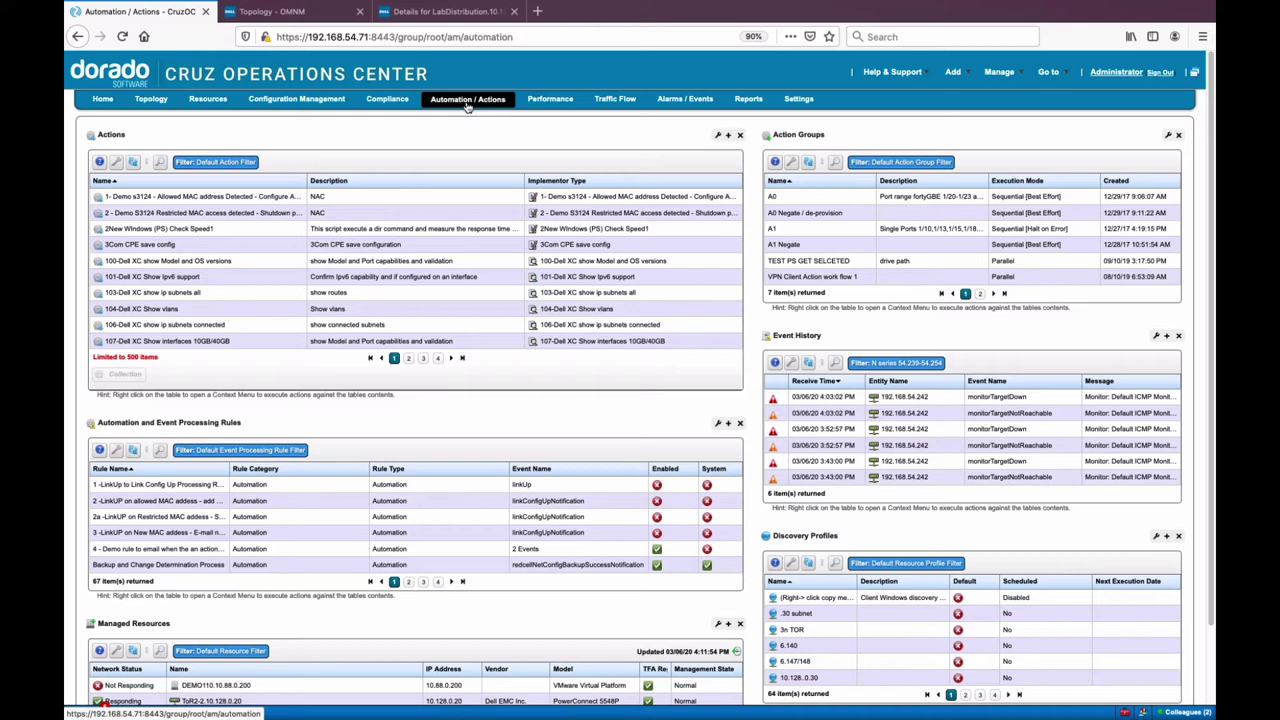
click(256, 199)
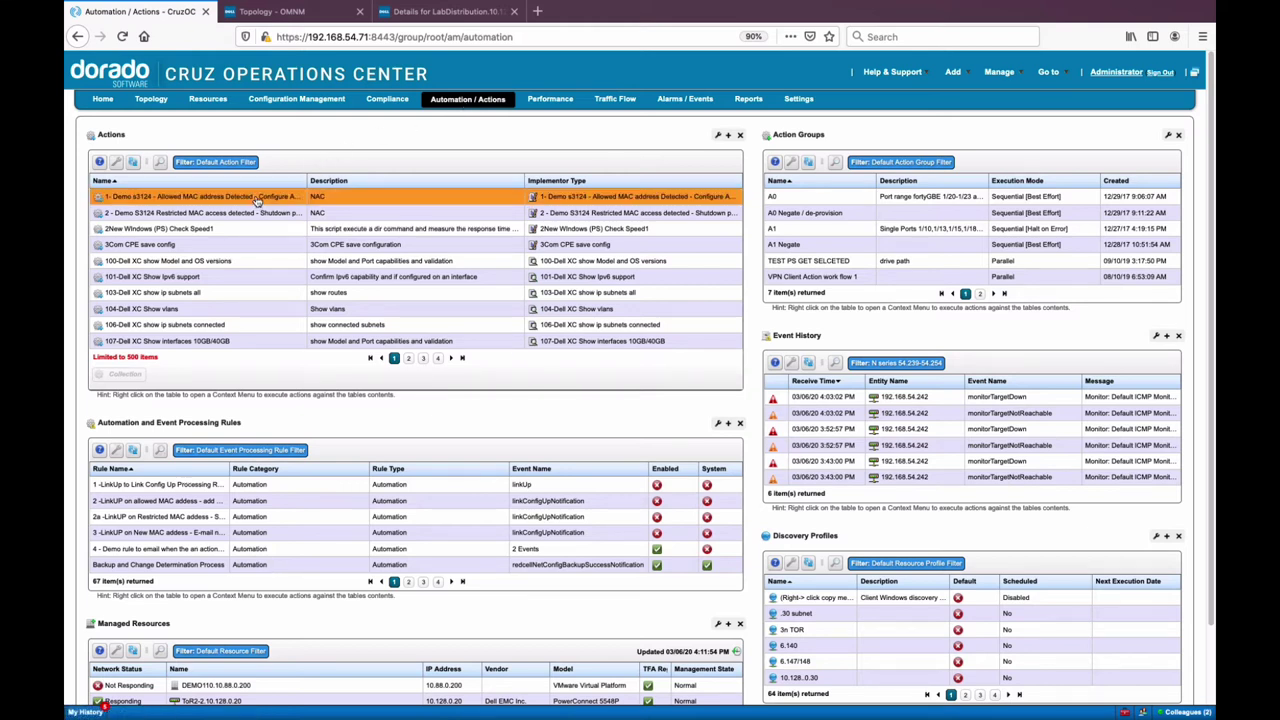
right_click(256, 199)
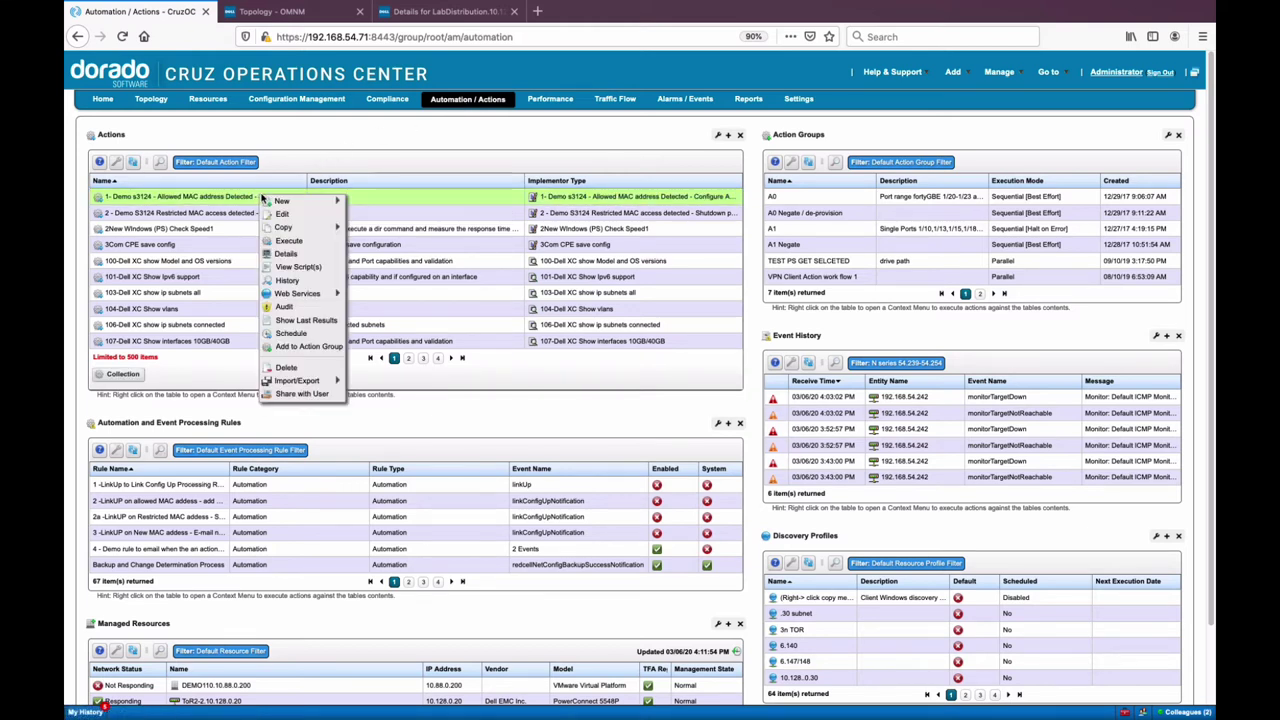
click(438, 360)
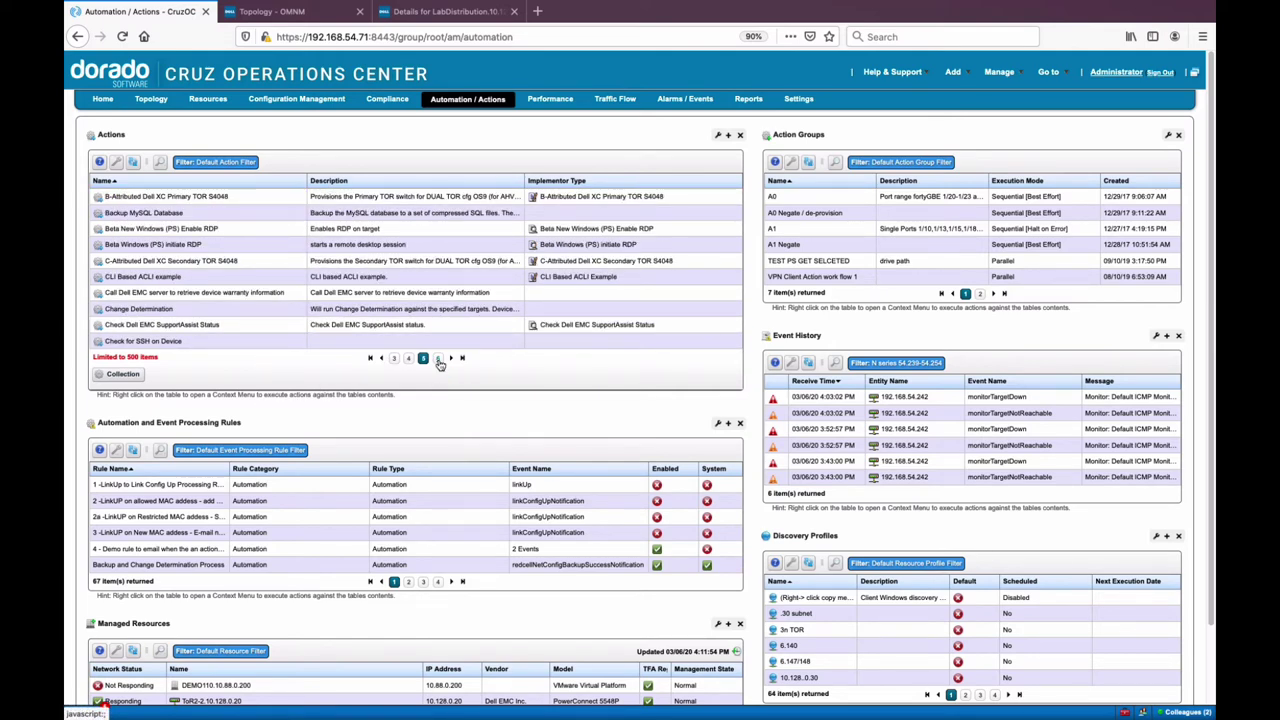
click(437, 359)
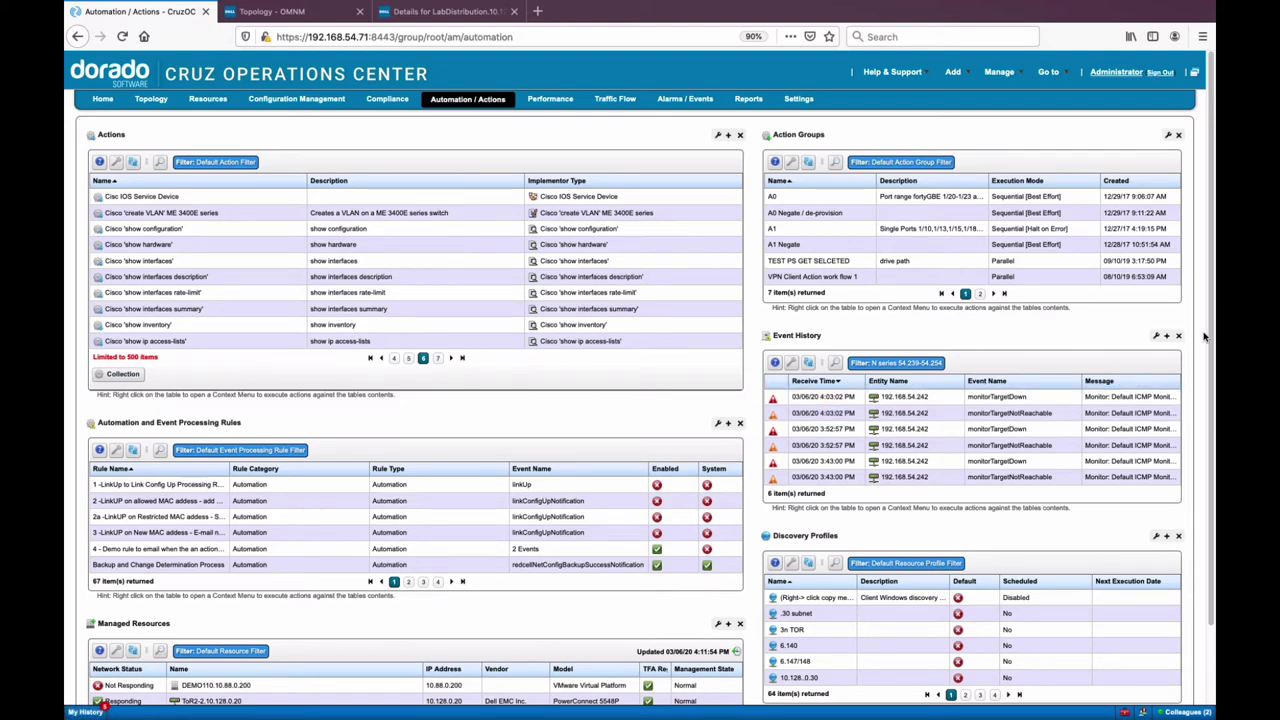
Check the operations available for the ToR2-2.10.128.0.20 managed resource on the automation page
scroll(1213, 329, down, 2)
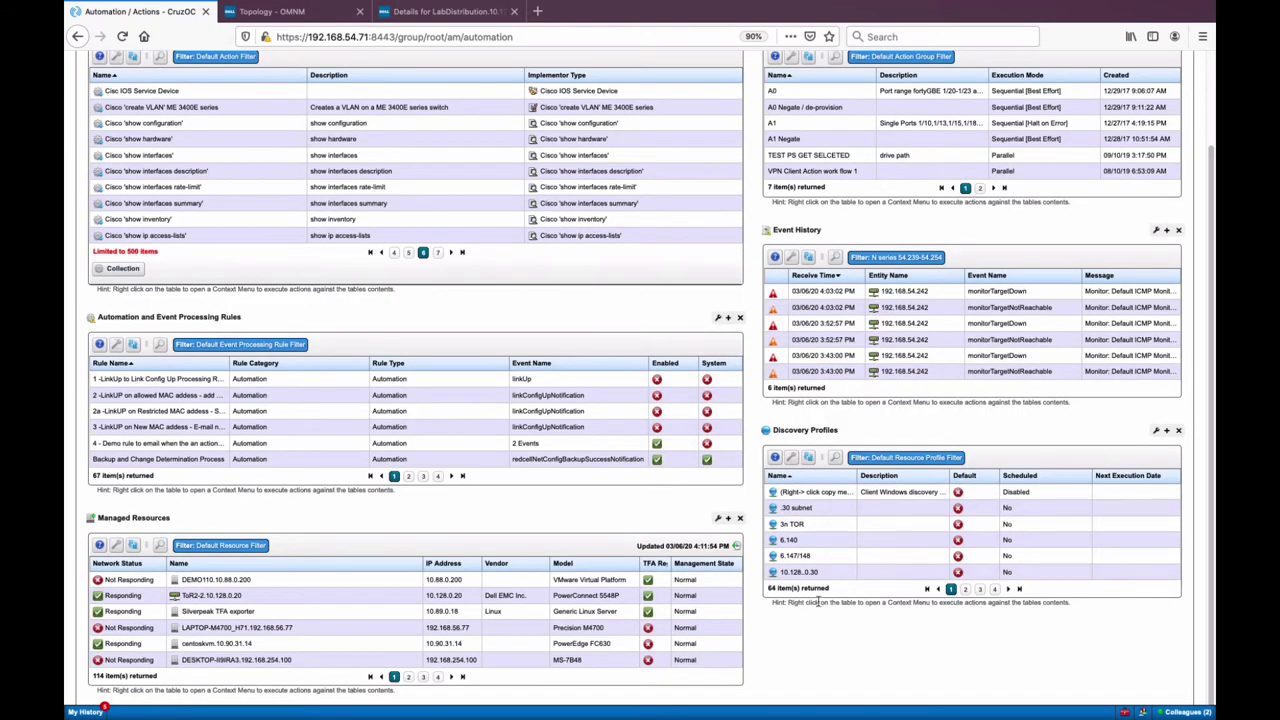
right_click(221, 596)
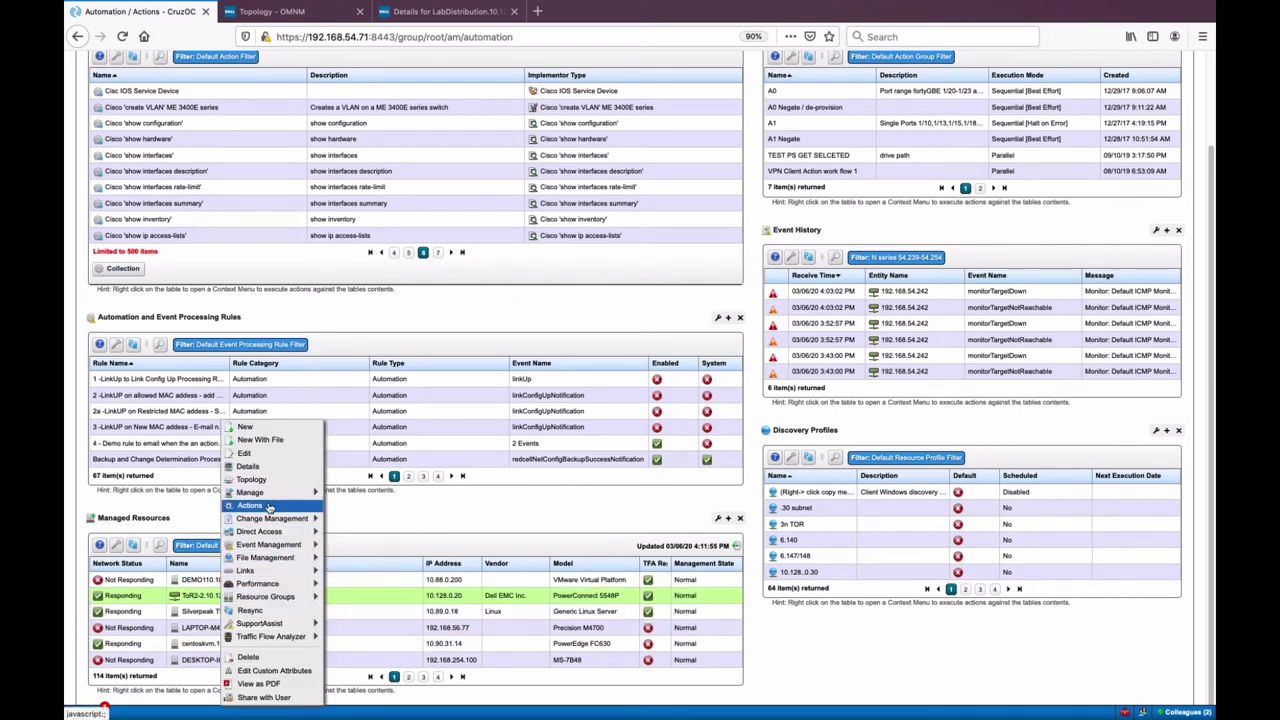
click(284, 281)
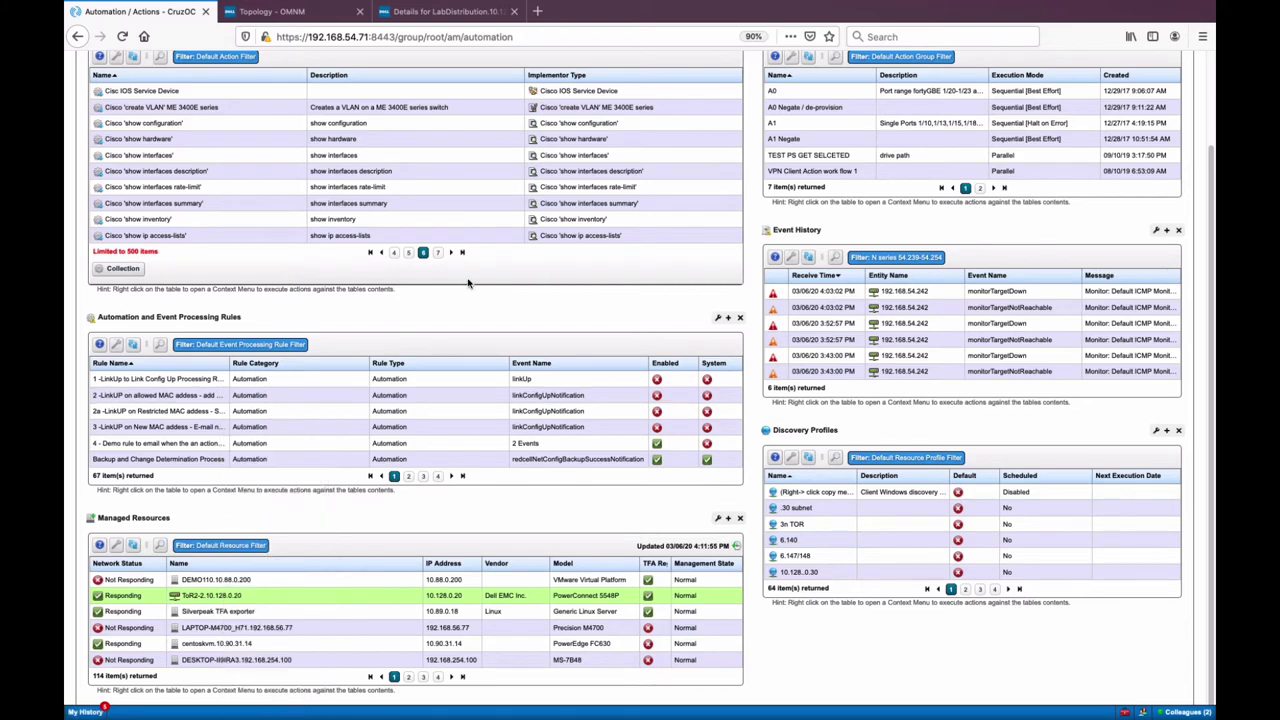
scroll(1214, 365, up, 2)
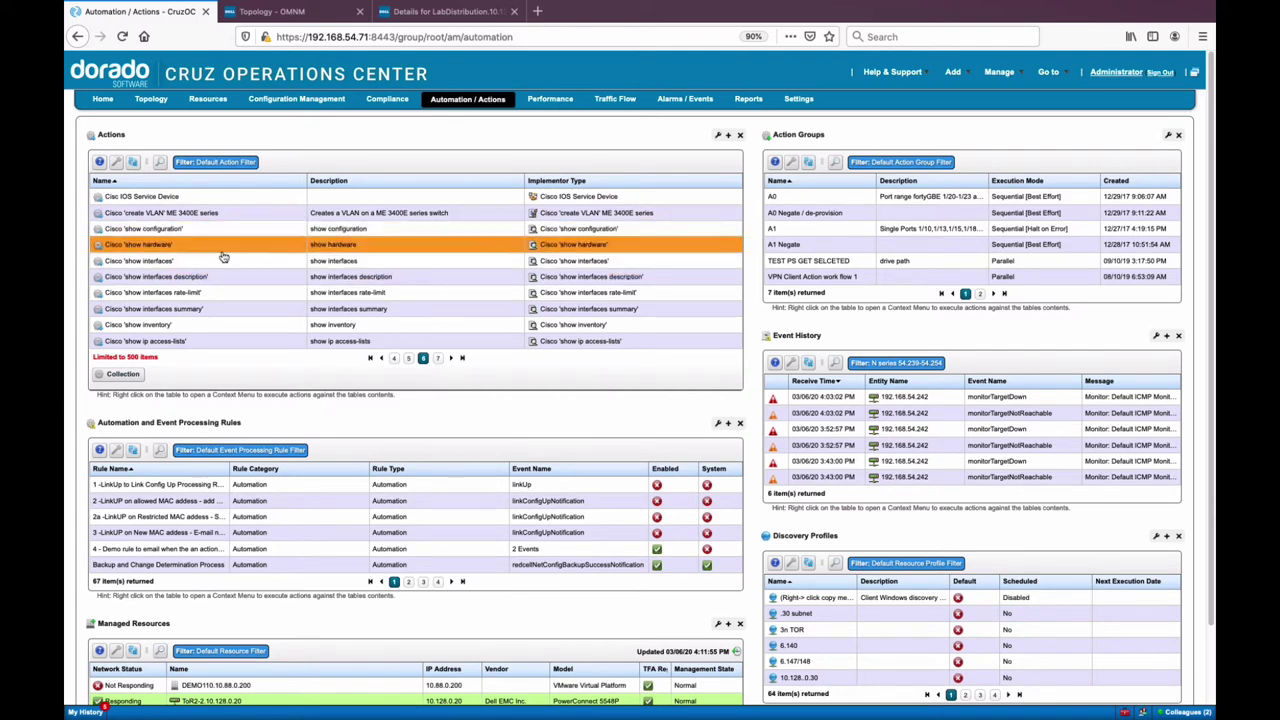
Check the operations for the Cisc IOS Service Device action, including the types of new action that can be created
right_click(240, 200)
mouse_move(263, 205)
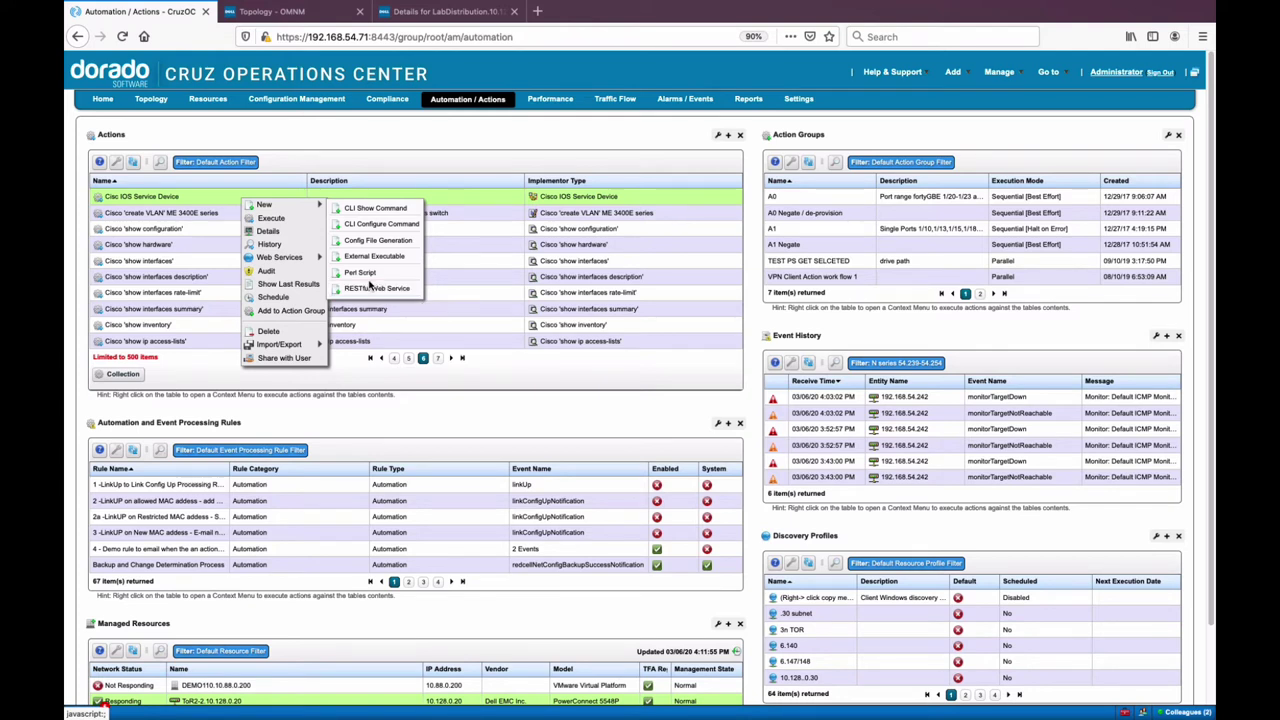
right_click(199, 200)
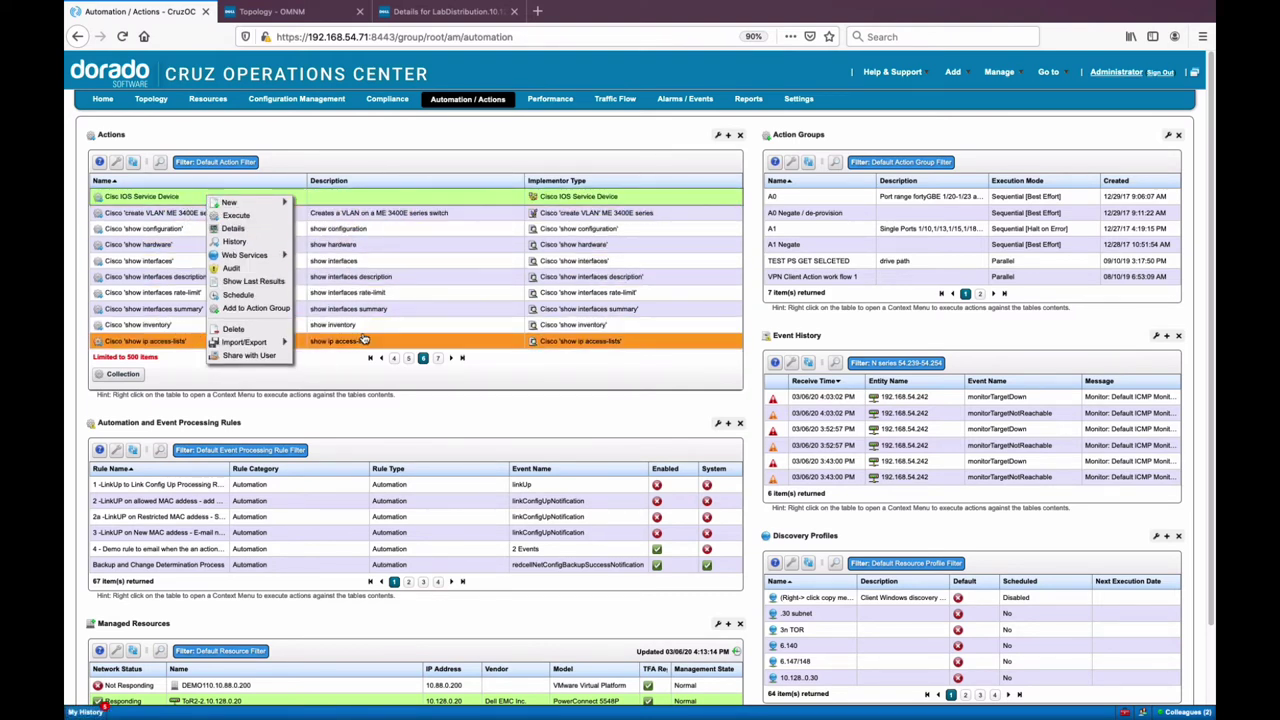
click(325, 371)
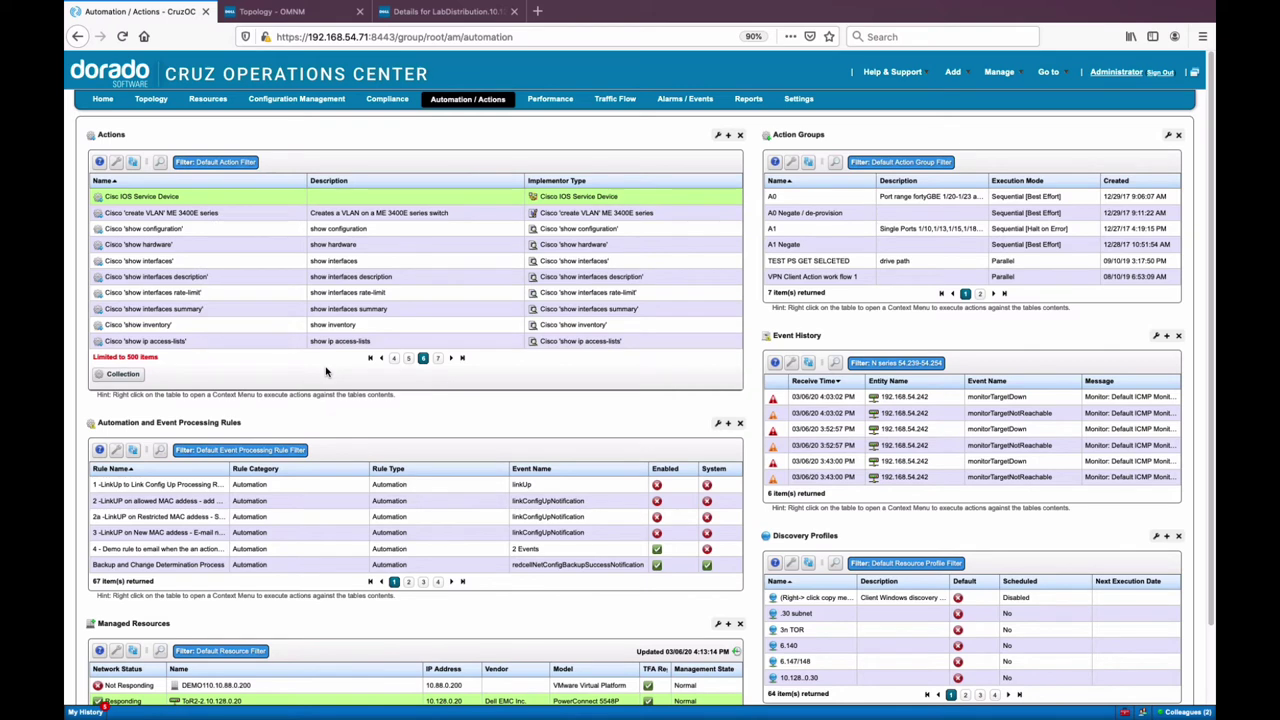
click(298, 293)
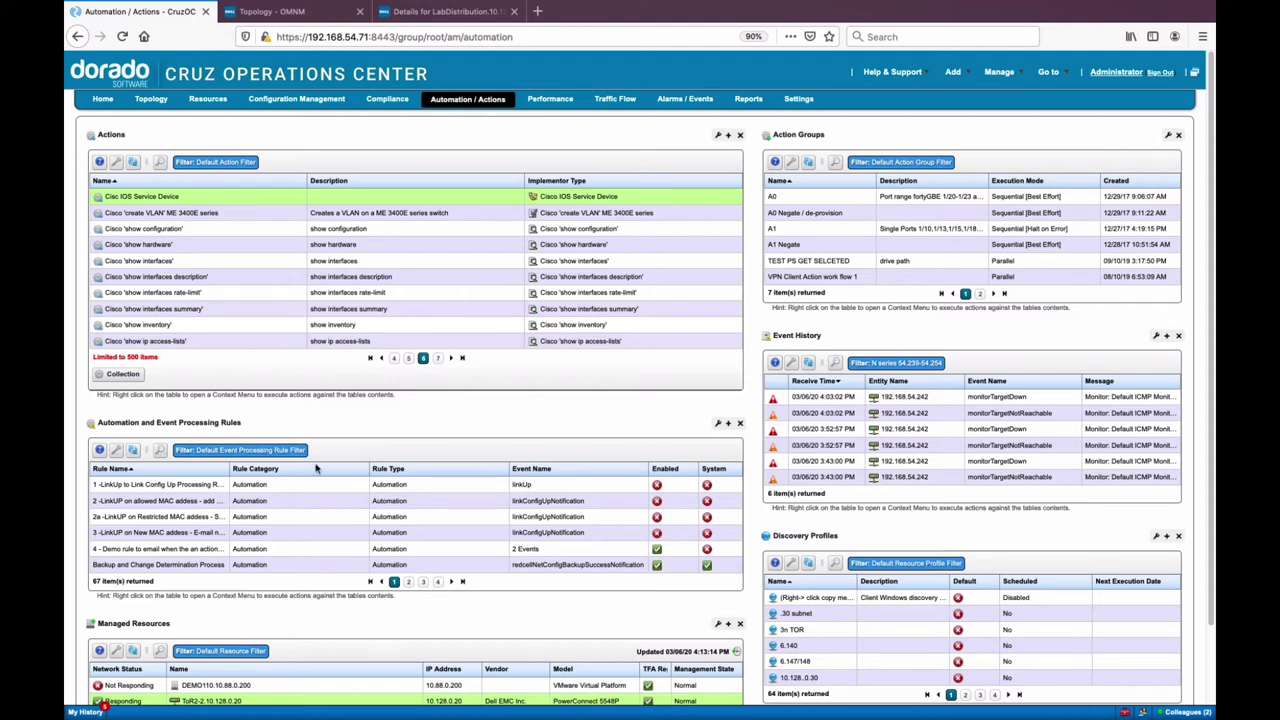
Create a new Automation type event processing rule and name it eeee
right_click(218, 486)
mouse_move(258, 491)
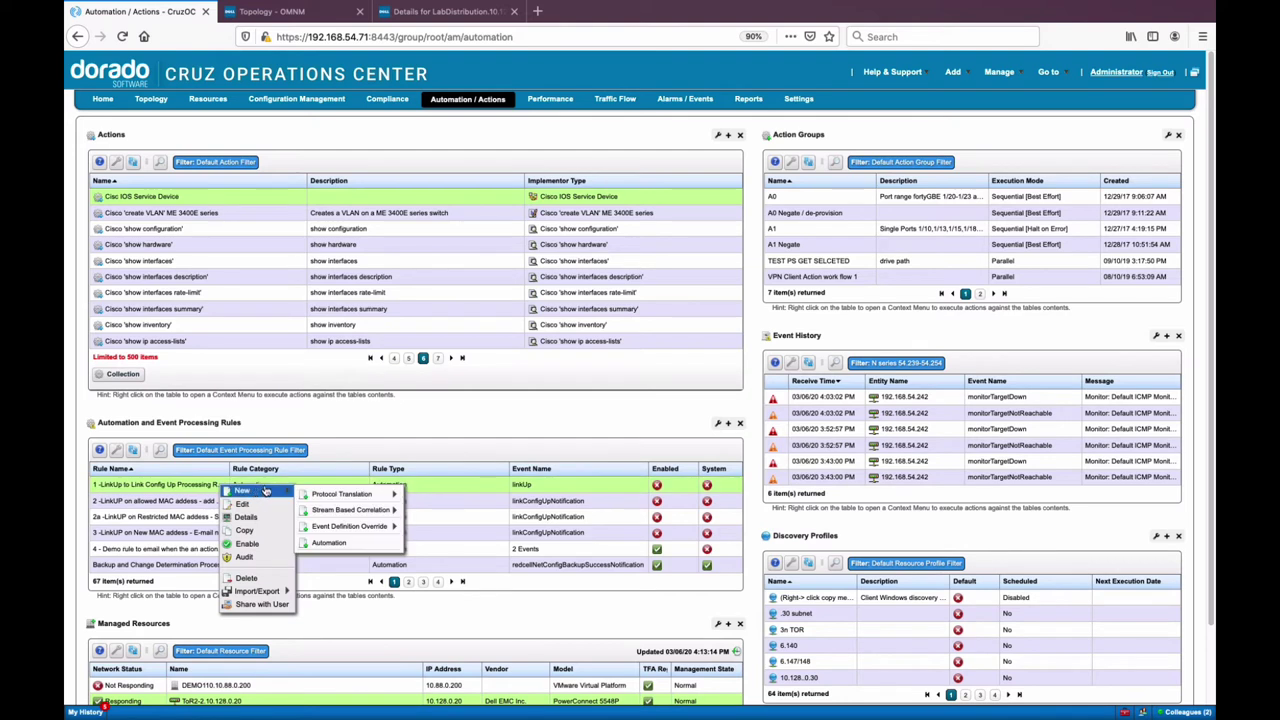
mouse_move(330, 495)
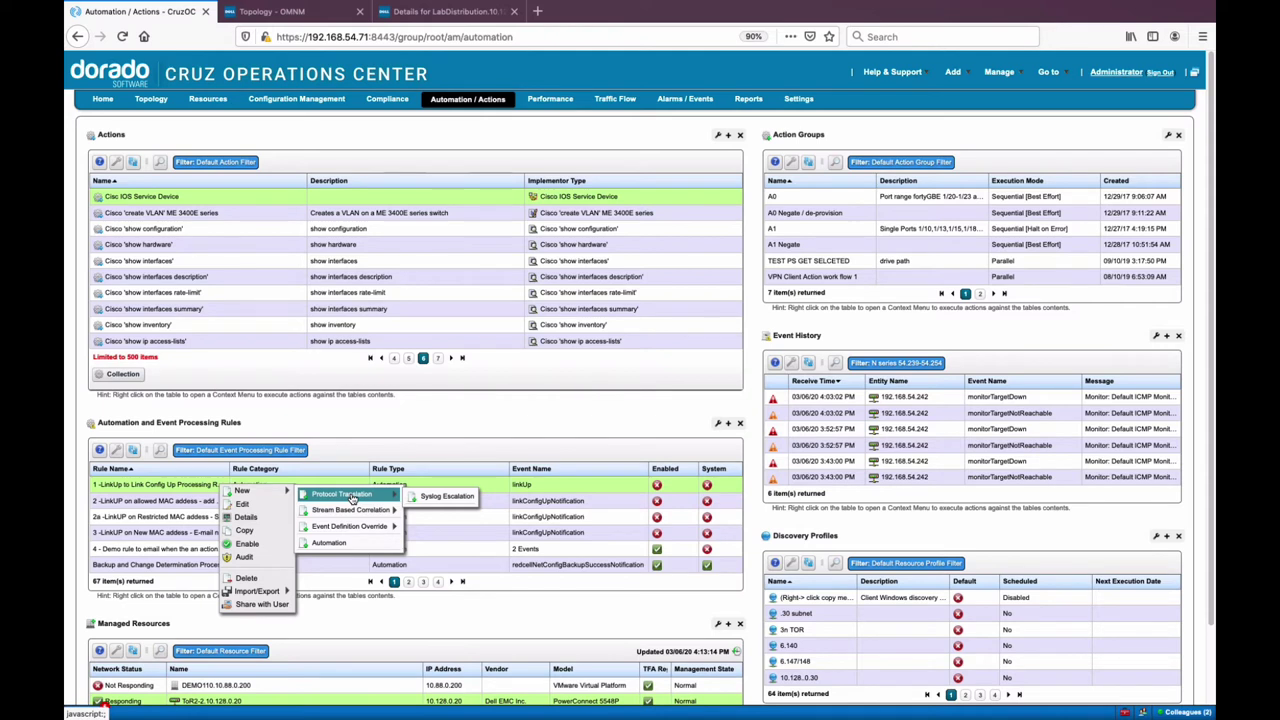
mouse_move(358, 511)
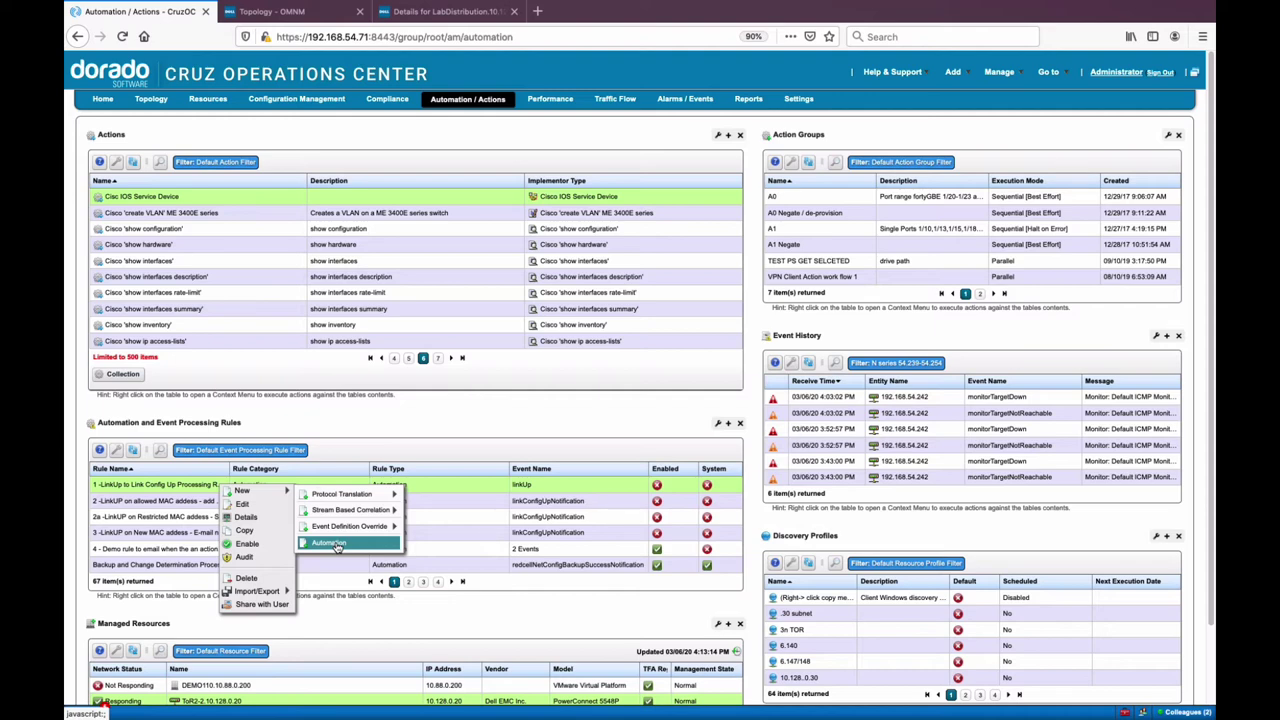
click(337, 547)
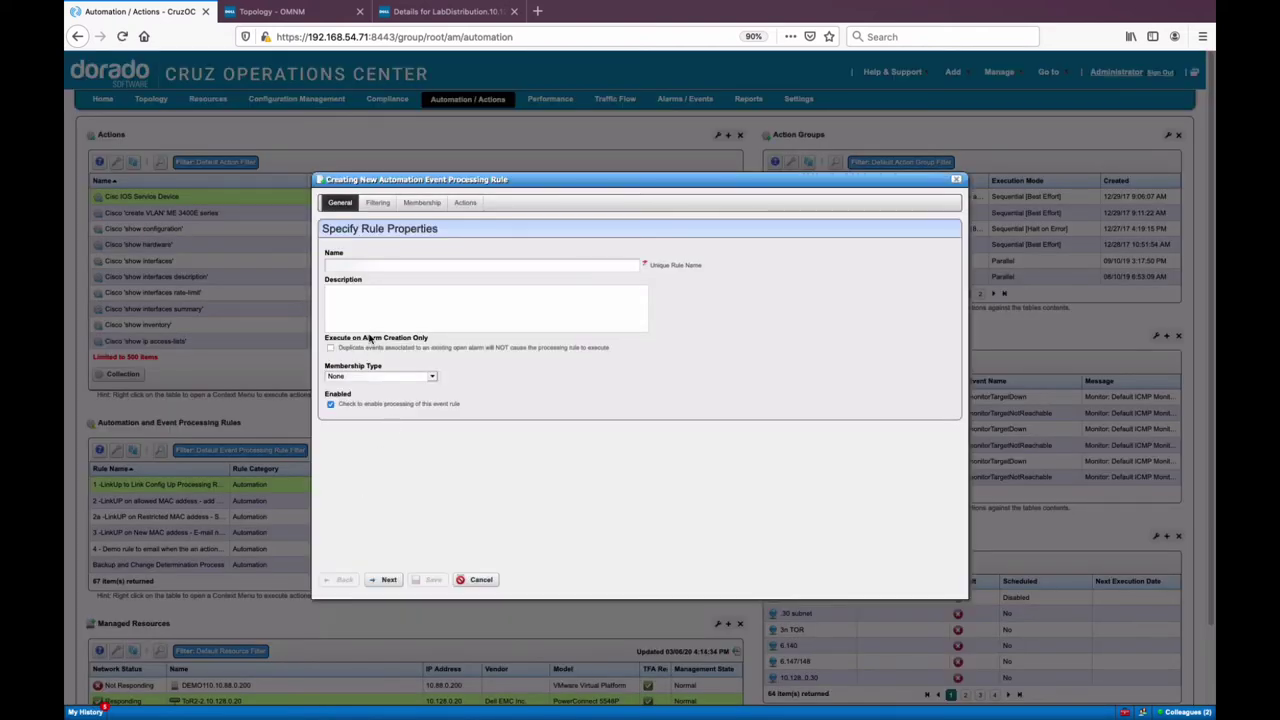
click(368, 263)
text(eeee)
Review the new rule's event filtering and the action types that can be added, and discard the rule without saving
click(388, 579)
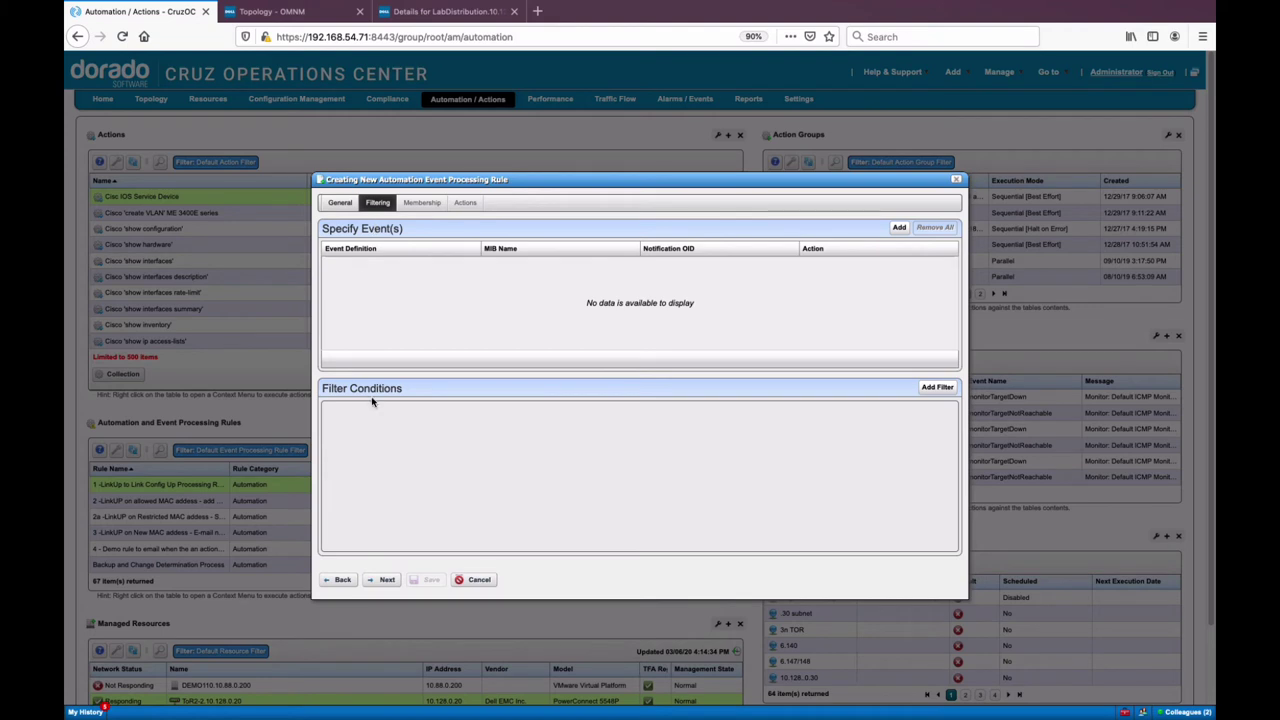
click(387, 580)
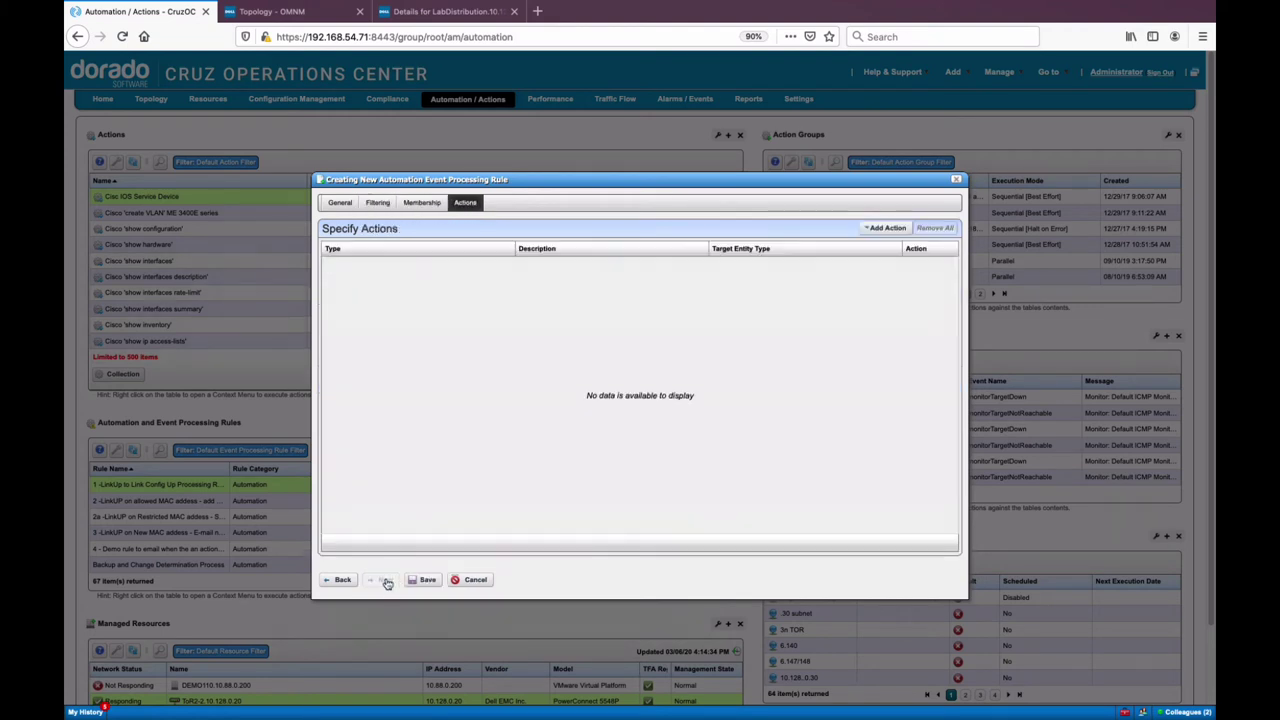
click(885, 228)
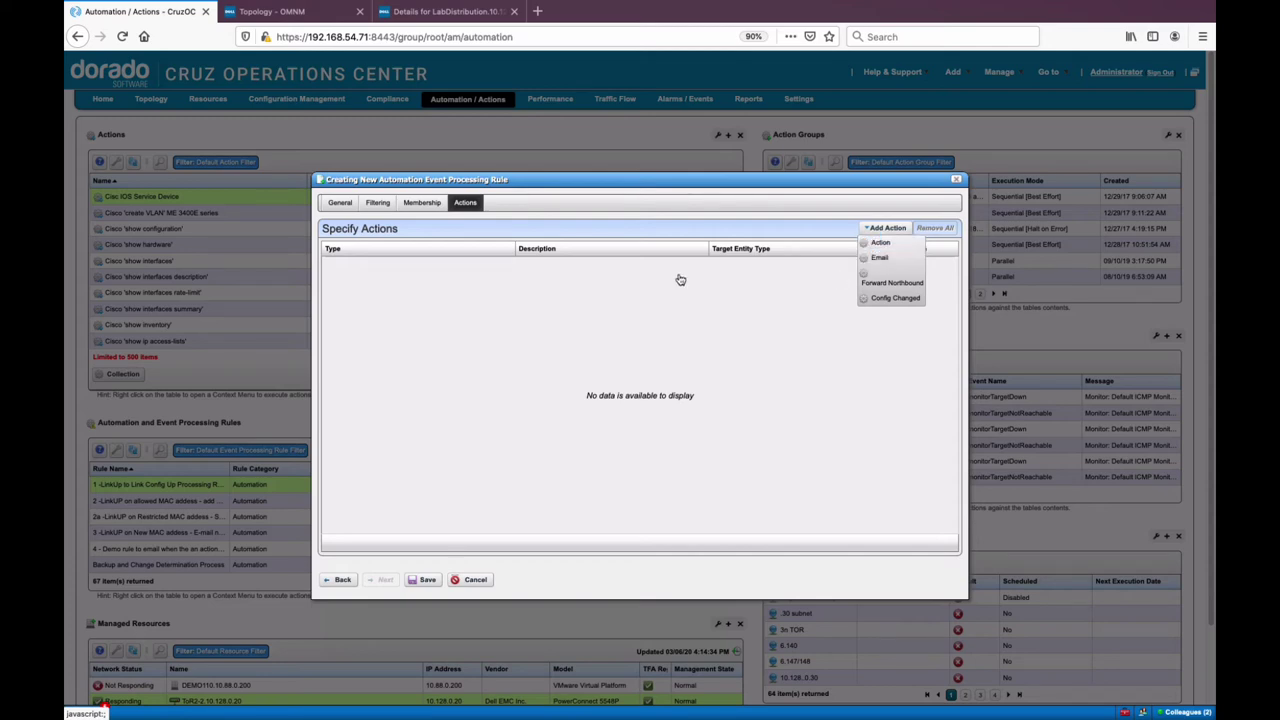
click(474, 580)
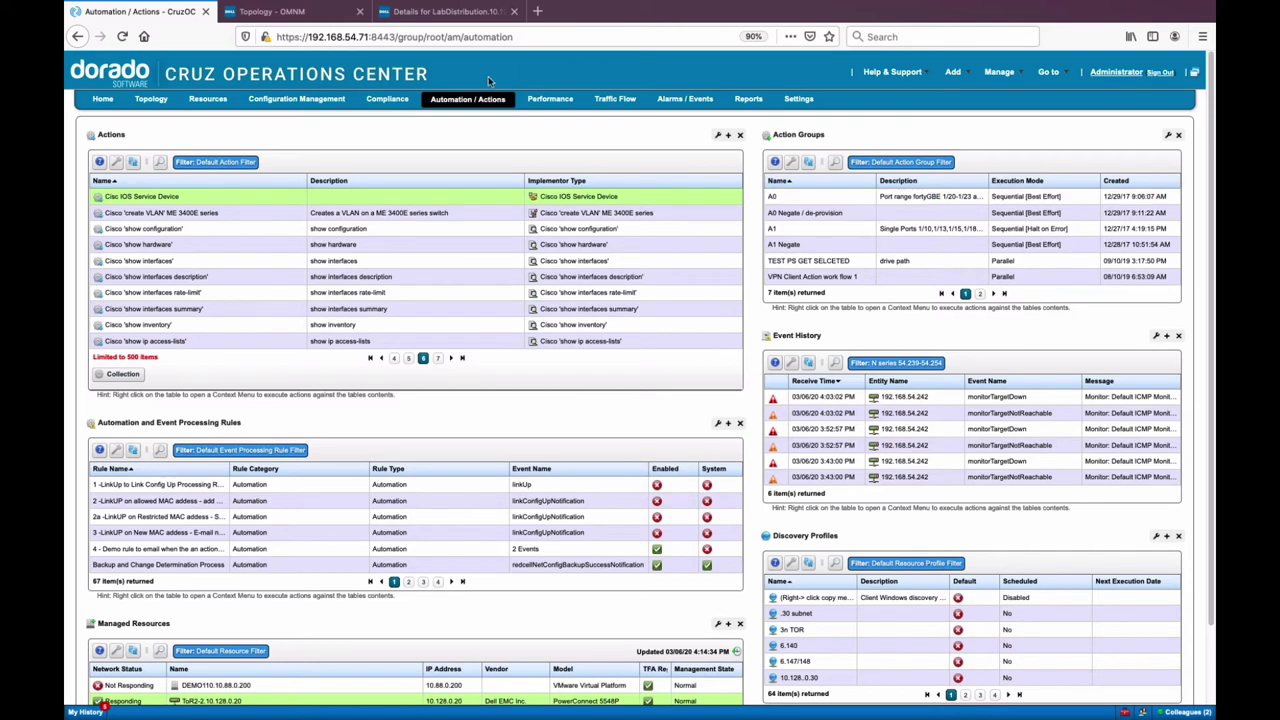
On the Performance page, expand the Top Memory Utilization list to 25 entries and return it to 5
mouse_move(549, 100)
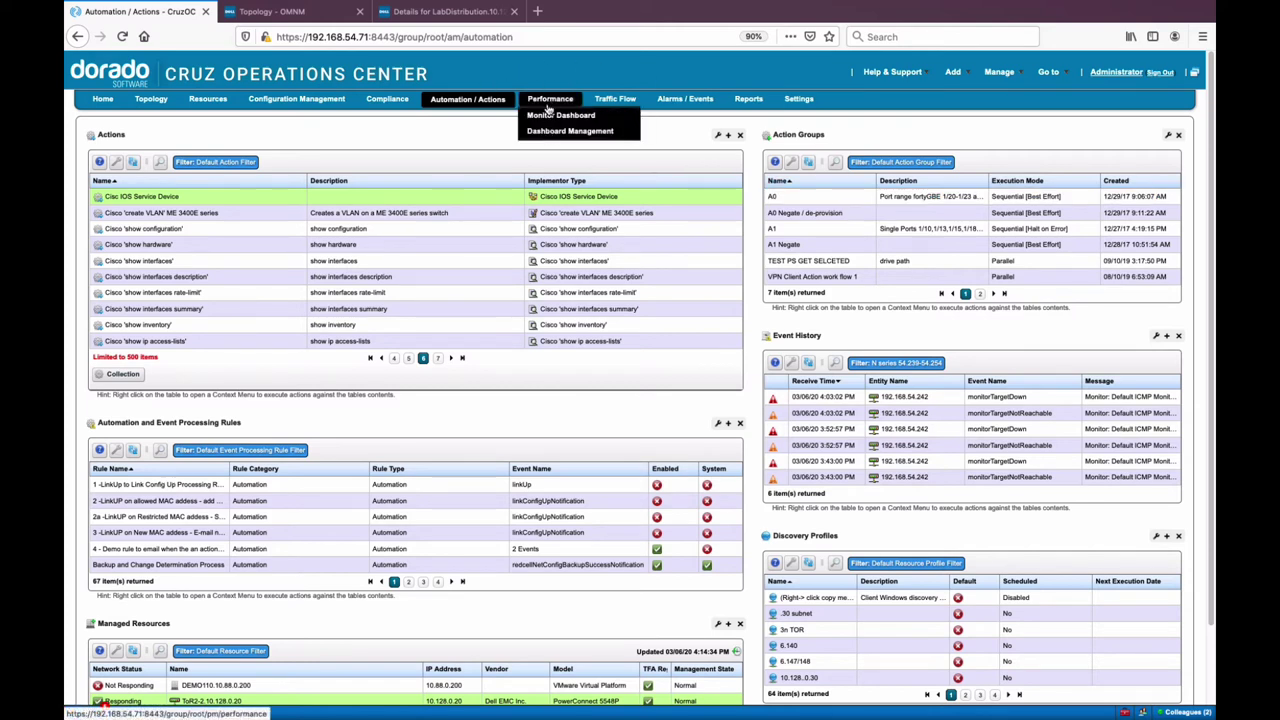
click(549, 100)
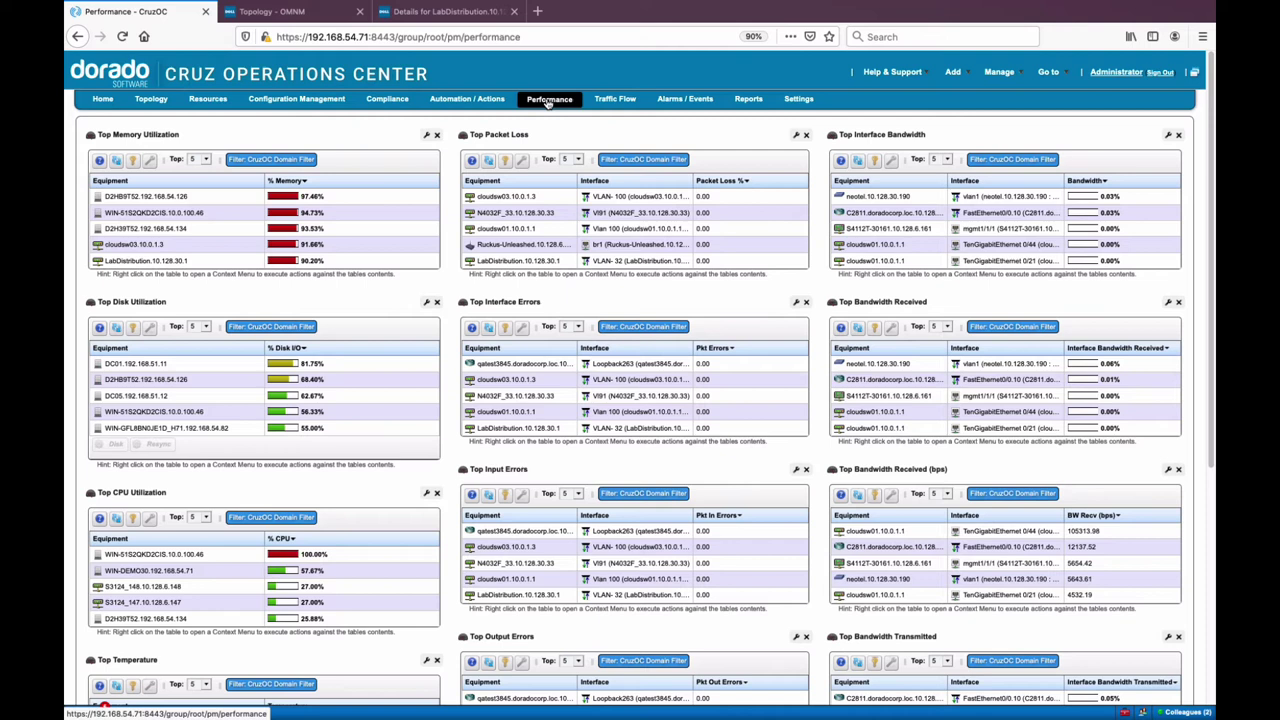
click(205, 160)
click(207, 199)
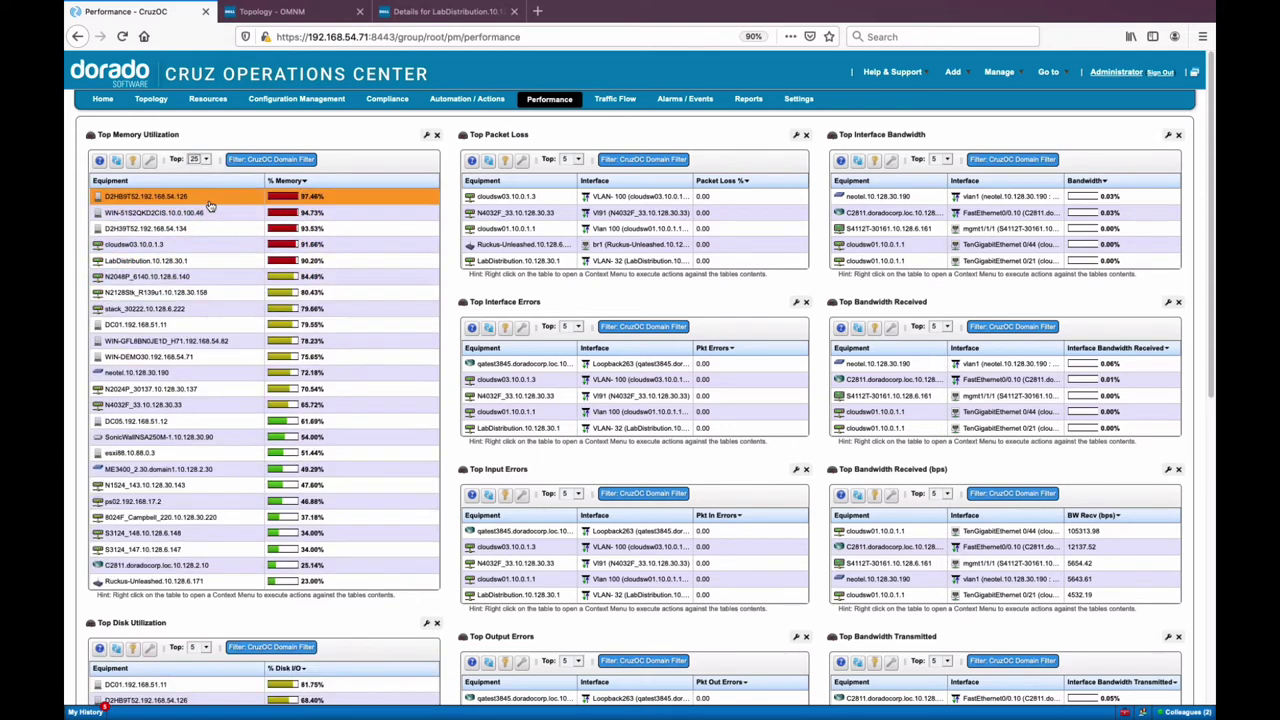
click(205, 160)
click(207, 125)
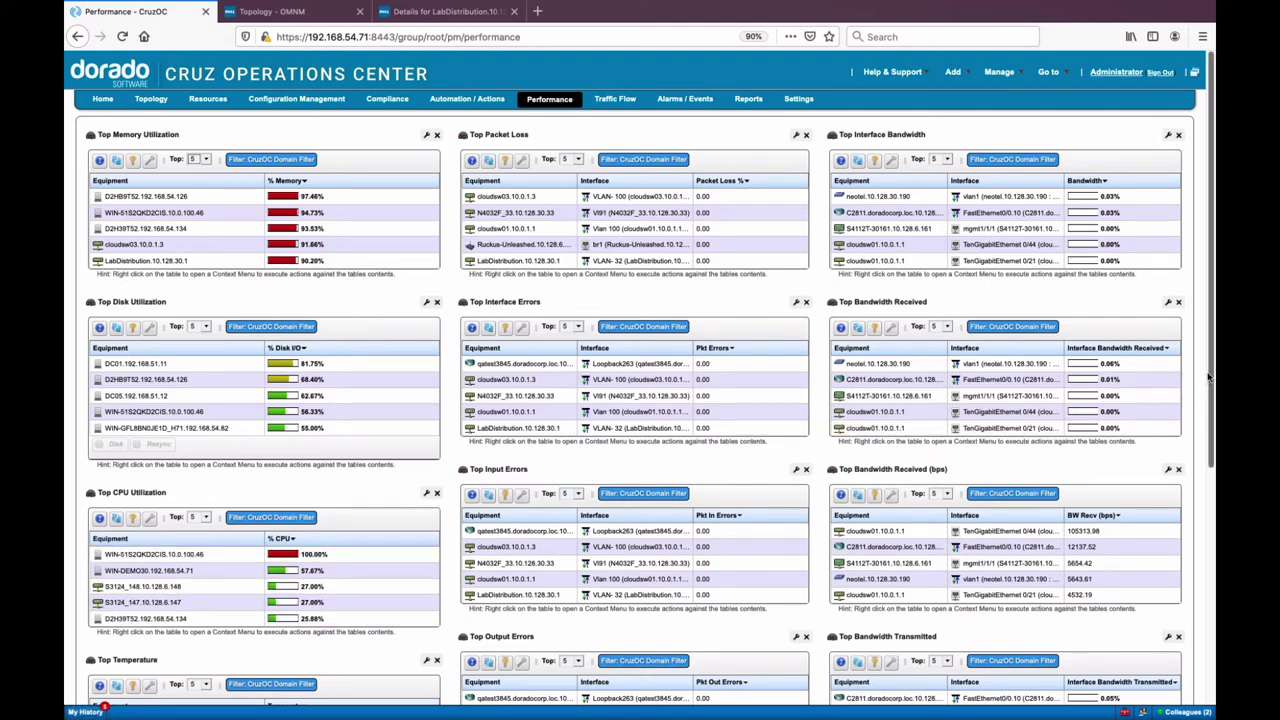
scroll(1208, 376, down, 1)
scroll(1208, 376, up, 1)
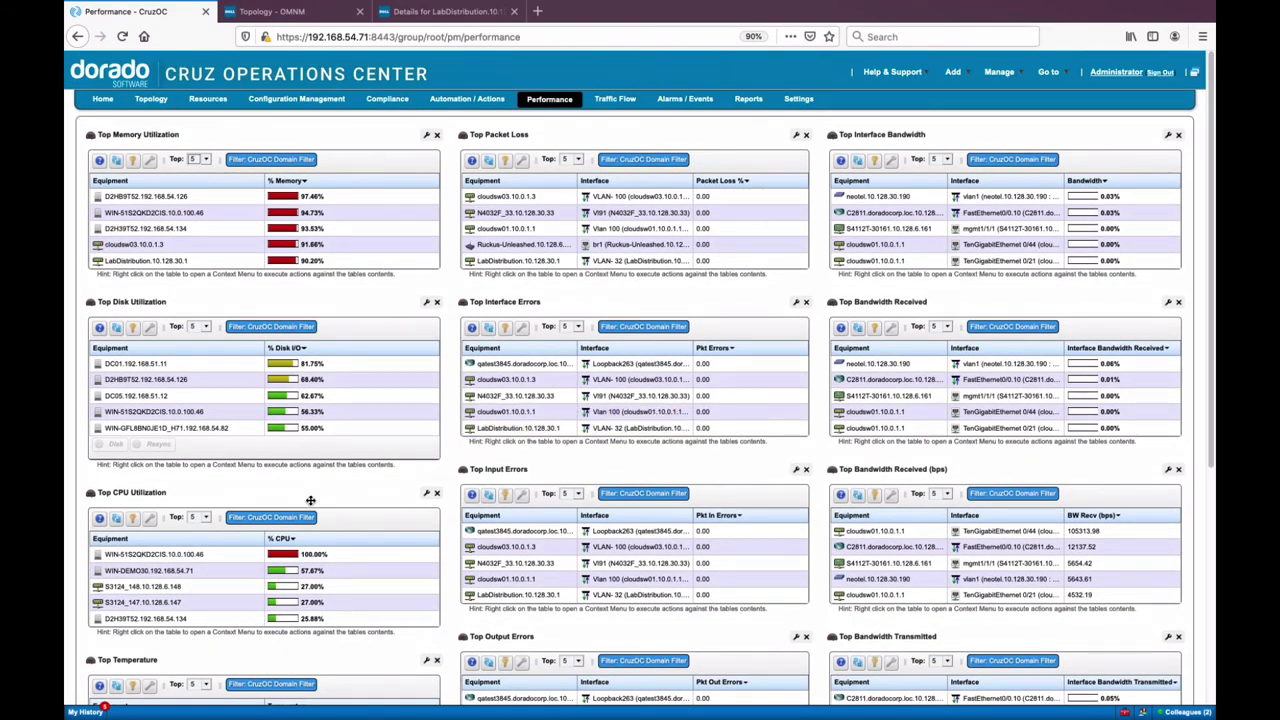
Check the operations available for cloudsw03.10.0.1.3 in Top Memory Utilization, including the performance and link options
right_click(177, 249)
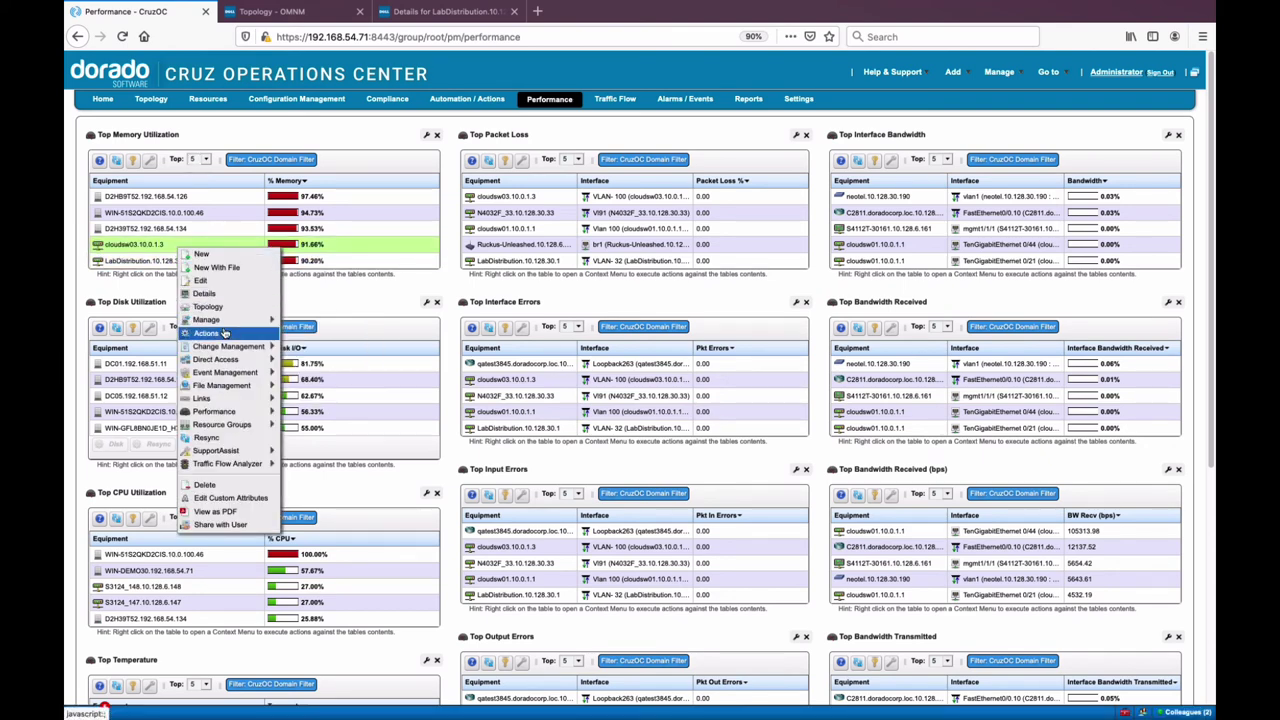
mouse_move(234, 348)
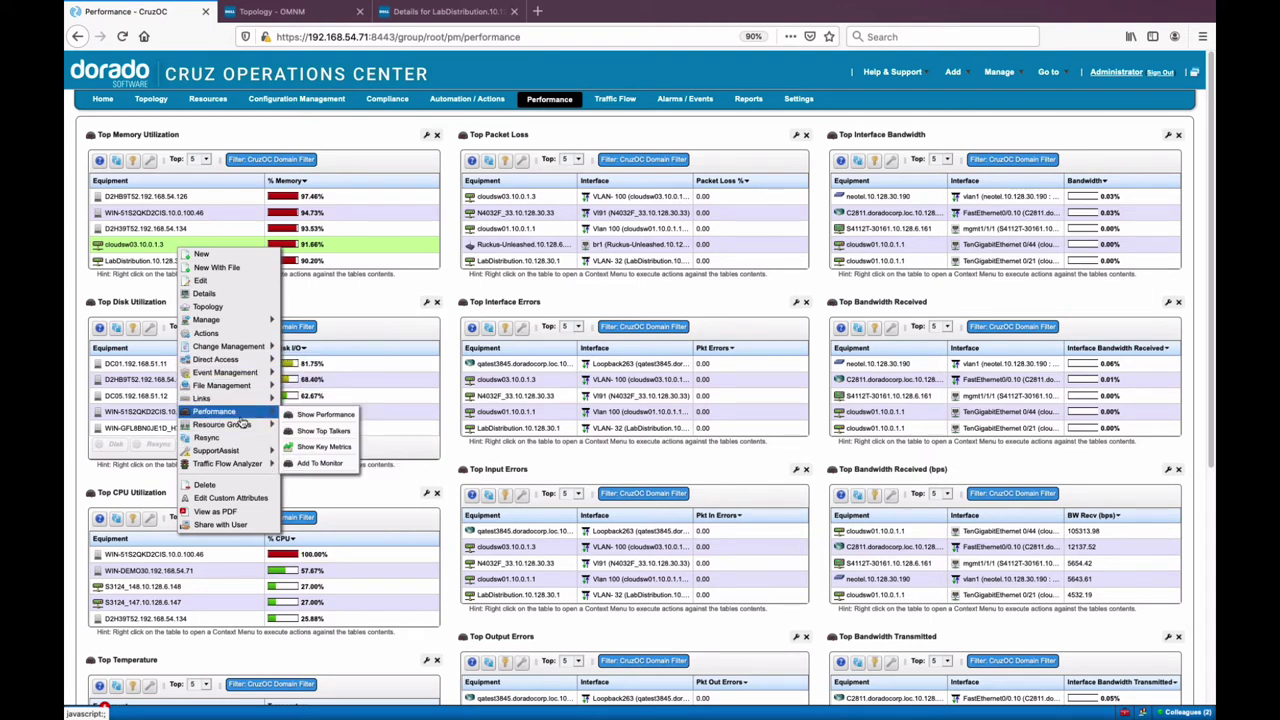
mouse_move(242, 425)
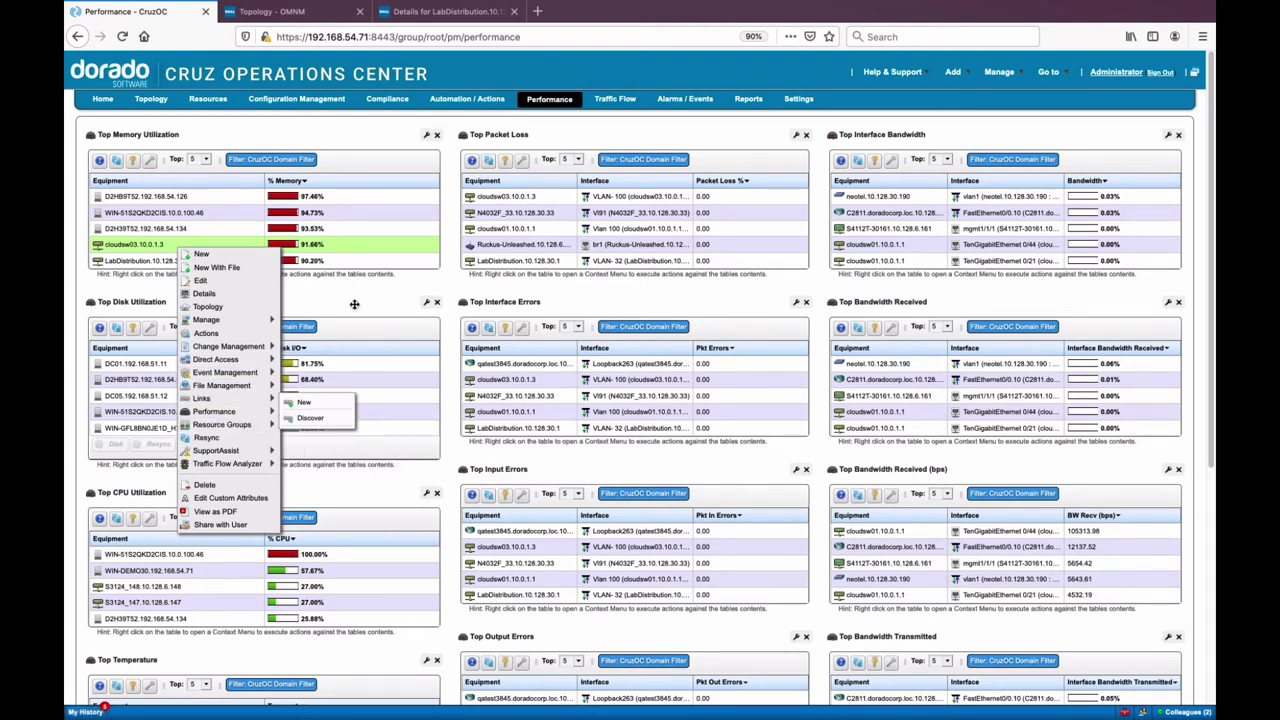
click(354, 304)
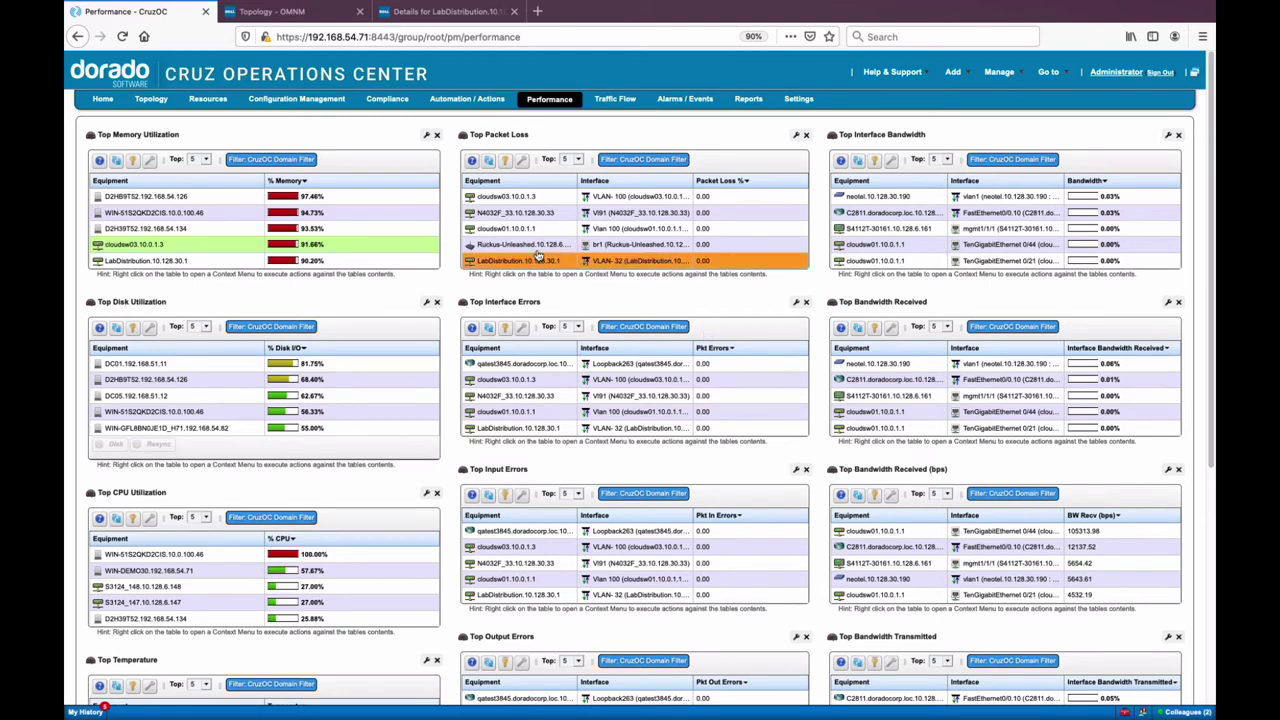
Check the operations available for the cloudsw03.10.0.1.3 VLAN-100 interface in Top Packet Loss
right_click(535, 198)
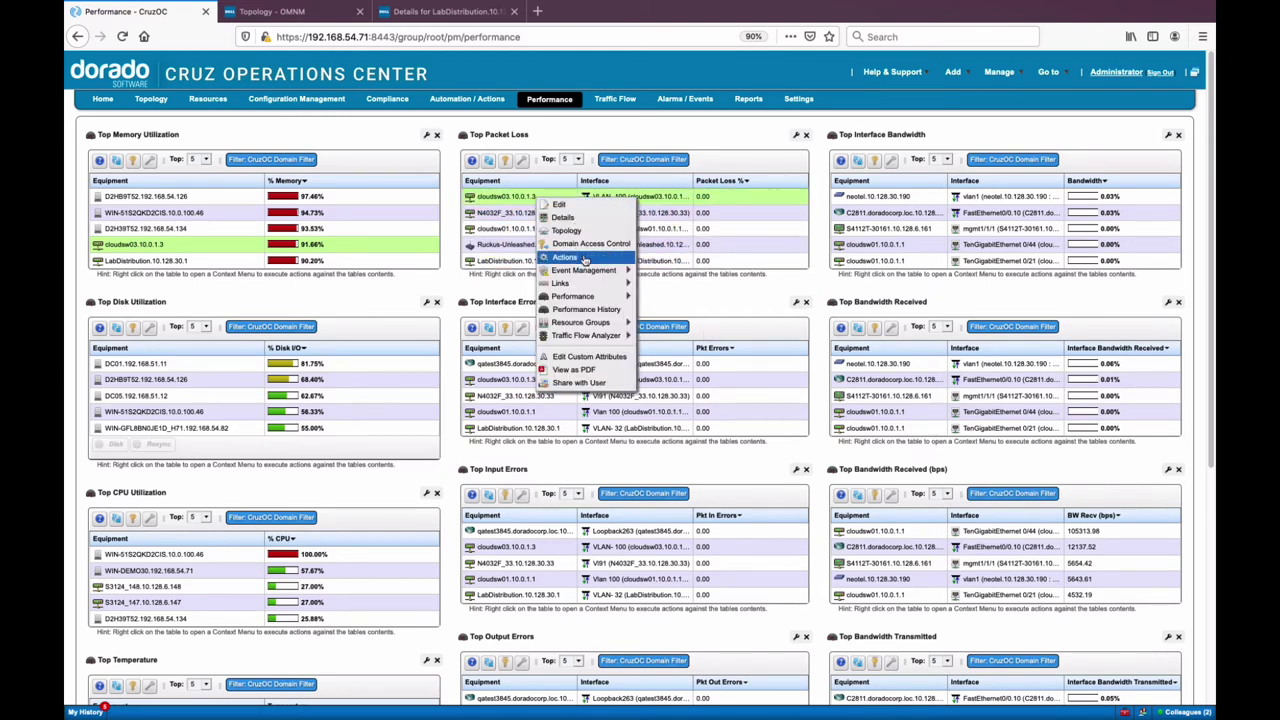
click(624, 135)
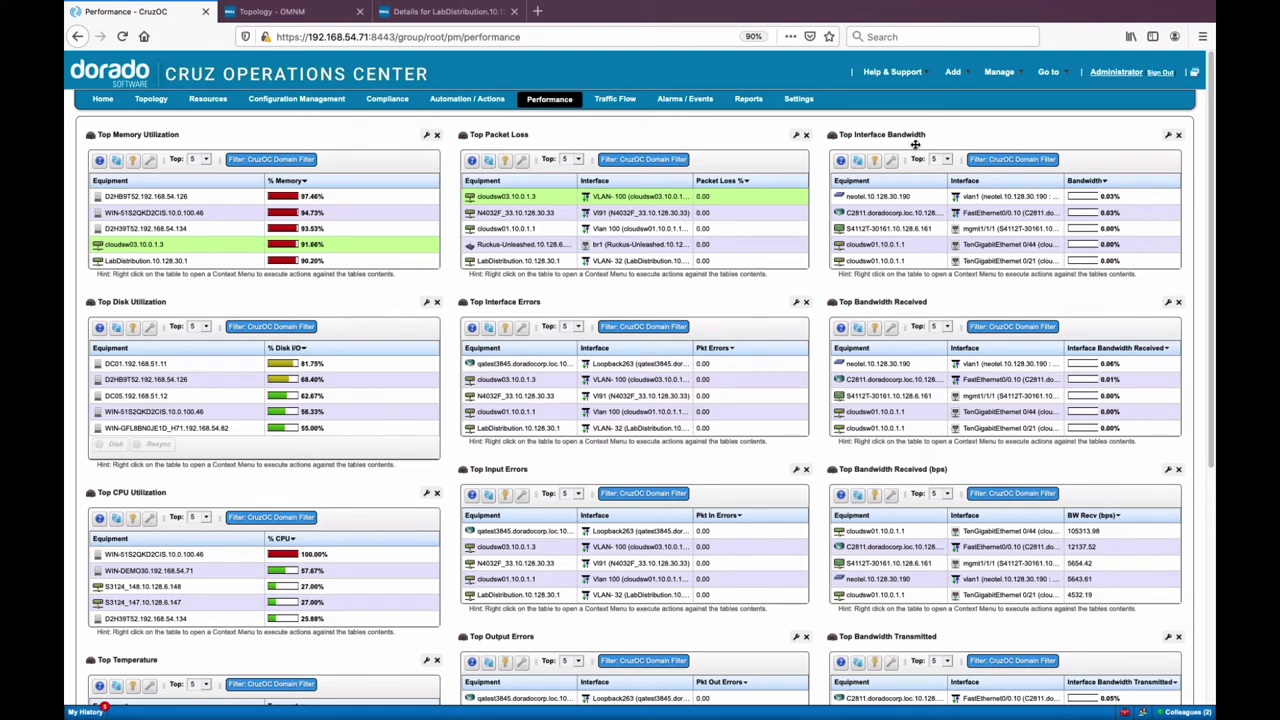
click(983, 196)
Open the Traffic Flow page and review its charts from applications and protocols down to exporters
click(614, 100)
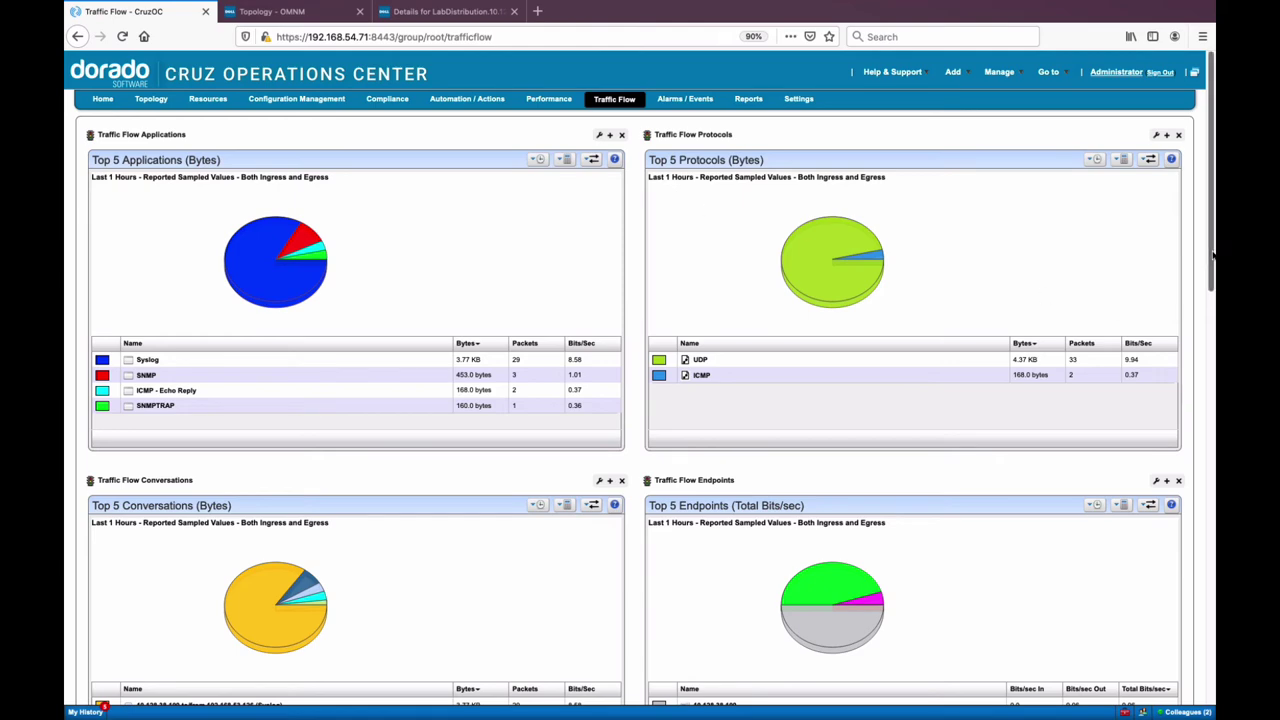
drag(1213, 257, 1210, 462)
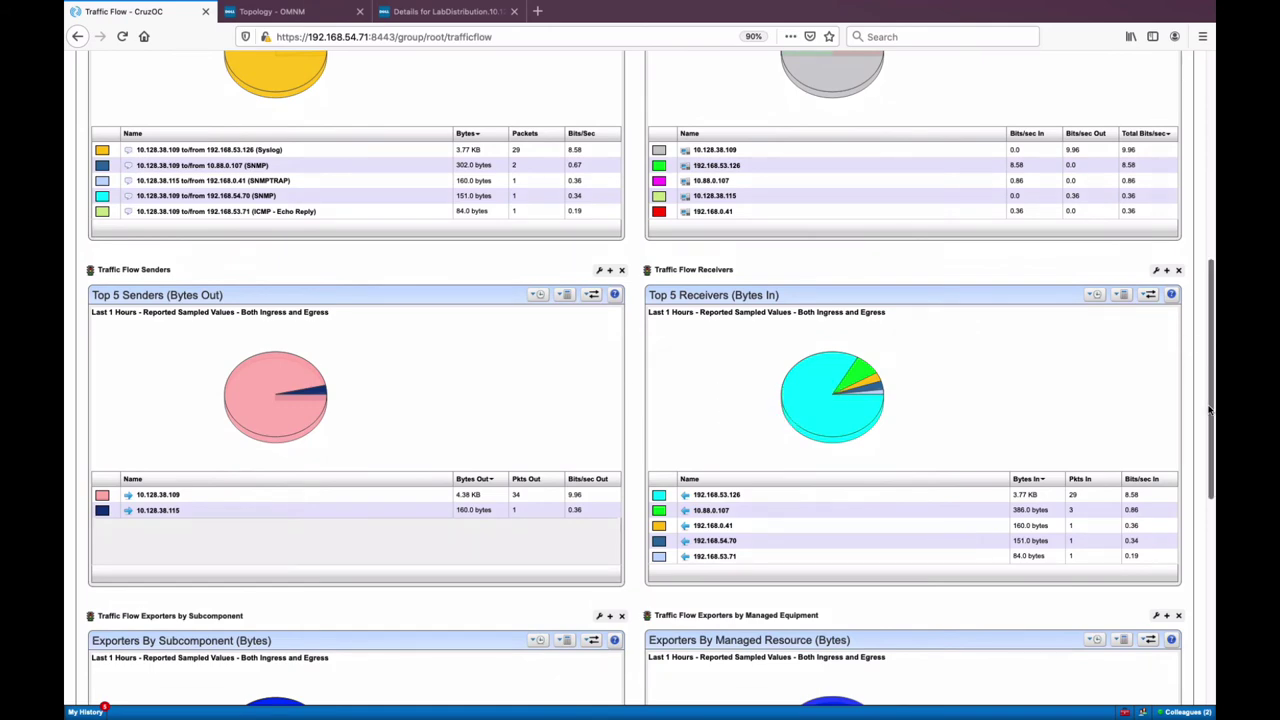
drag(1212, 340, 1203, 485)
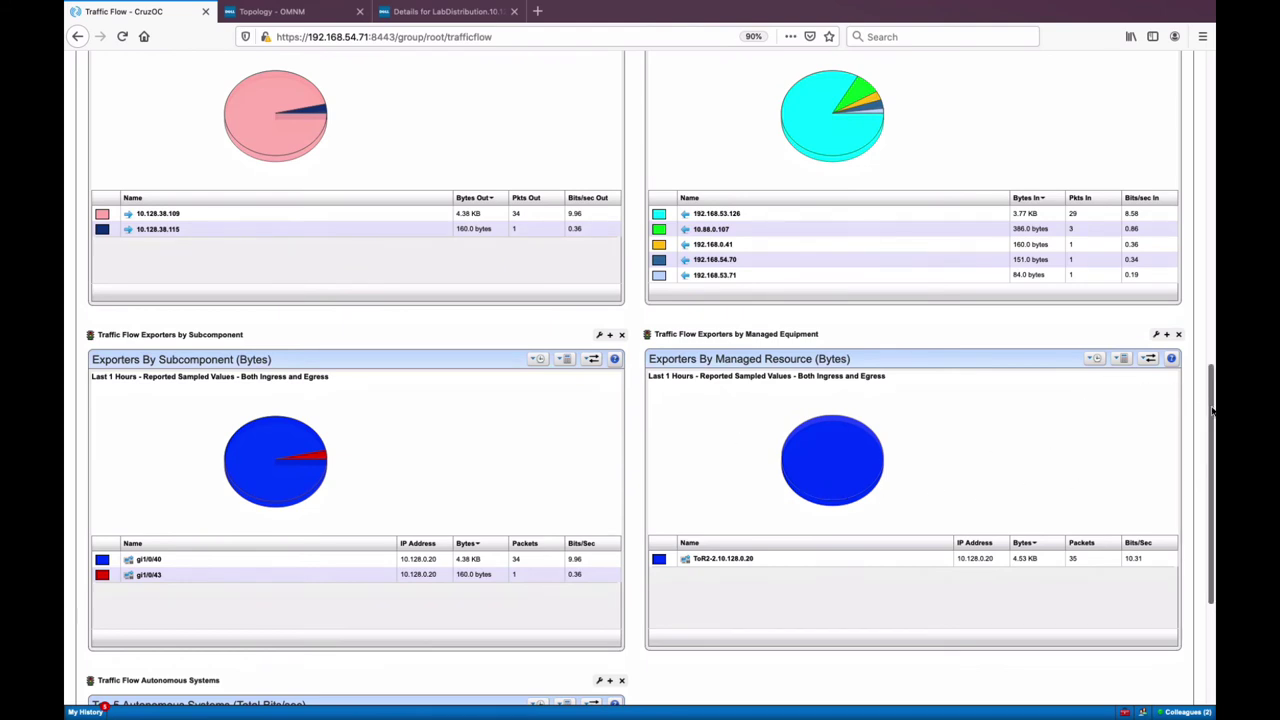
drag(1211, 410, 1165, 116)
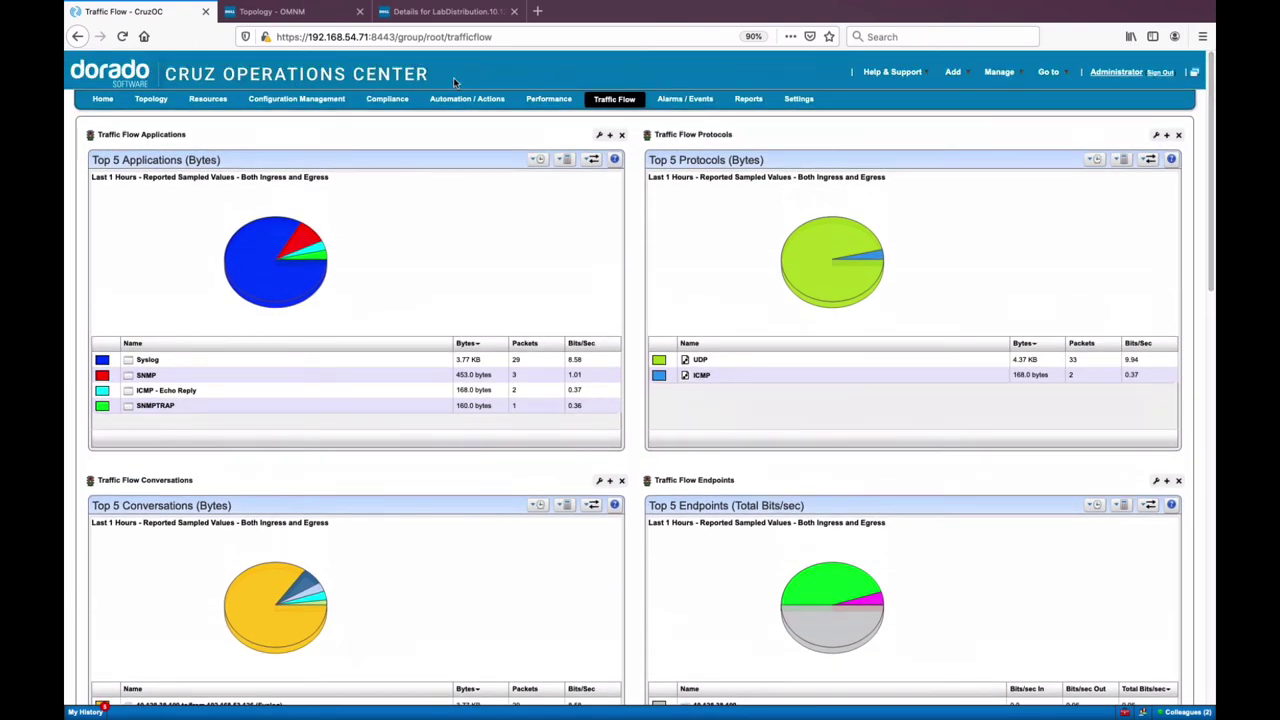
Switch to the OMNM server's browser tab, open its Traffic Flow page and review the exporter, application and receiver charts
click(305, 16)
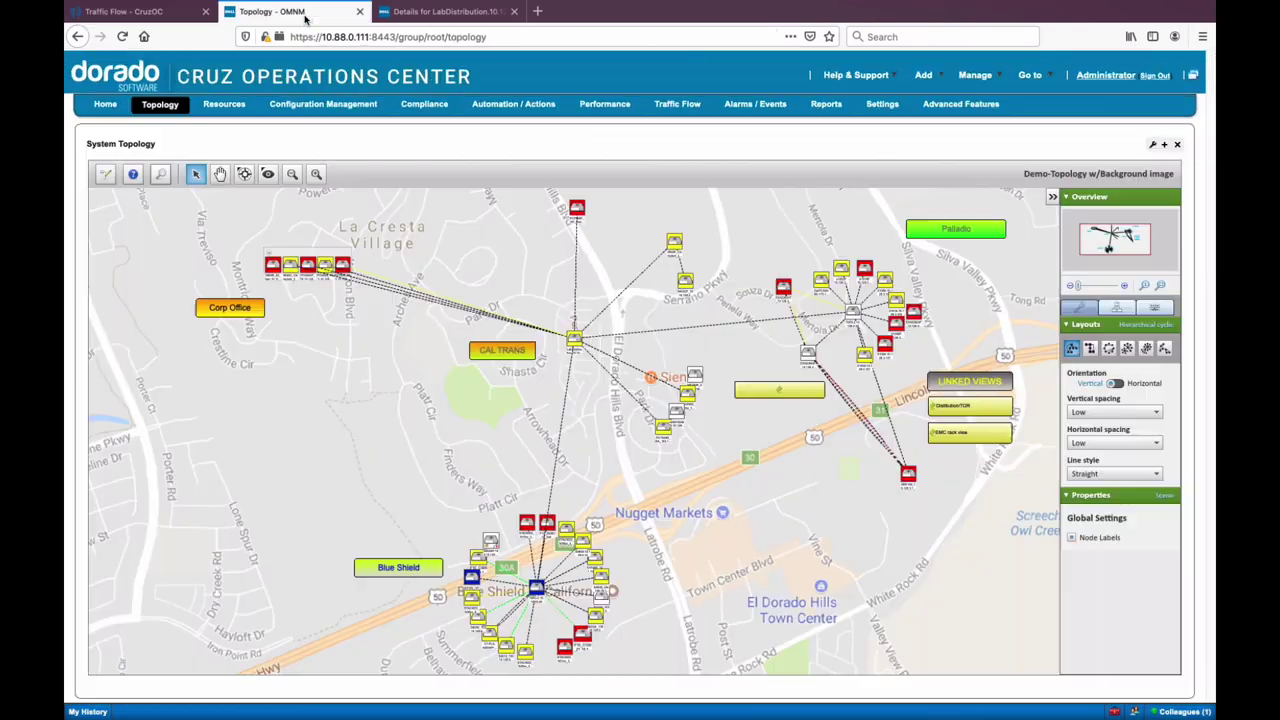
click(672, 106)
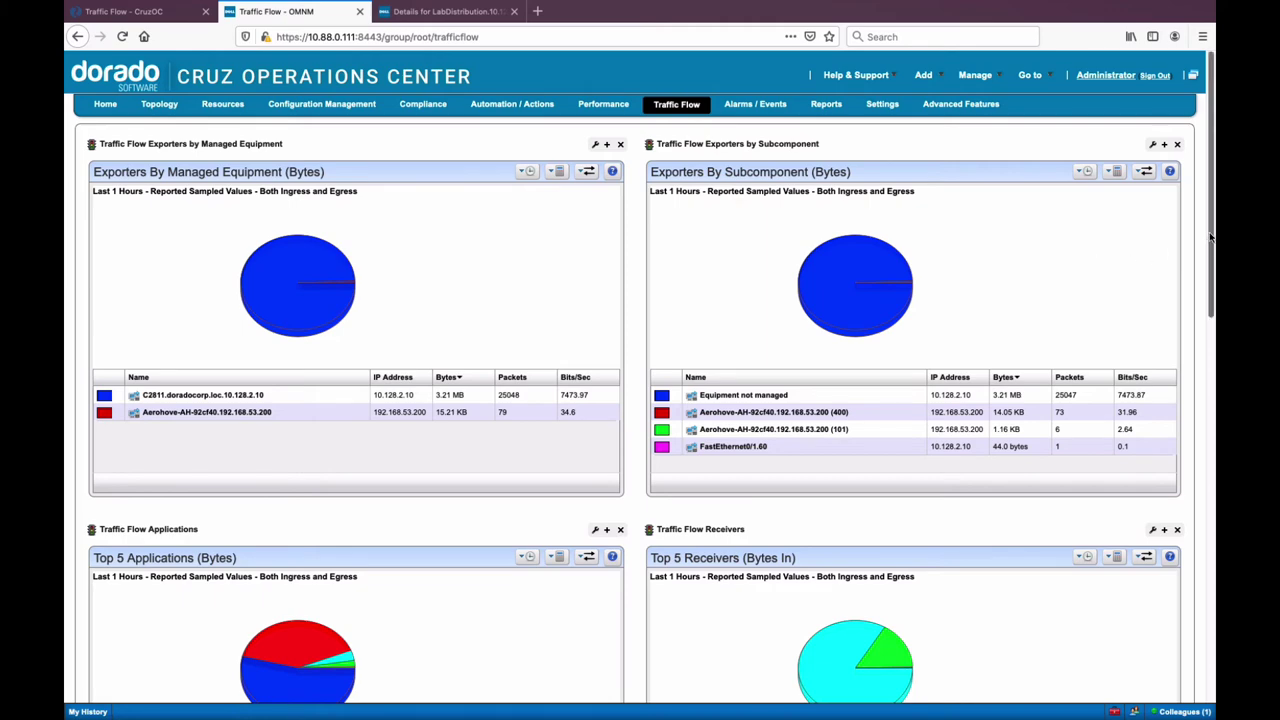
drag(1210, 237, 1215, 265)
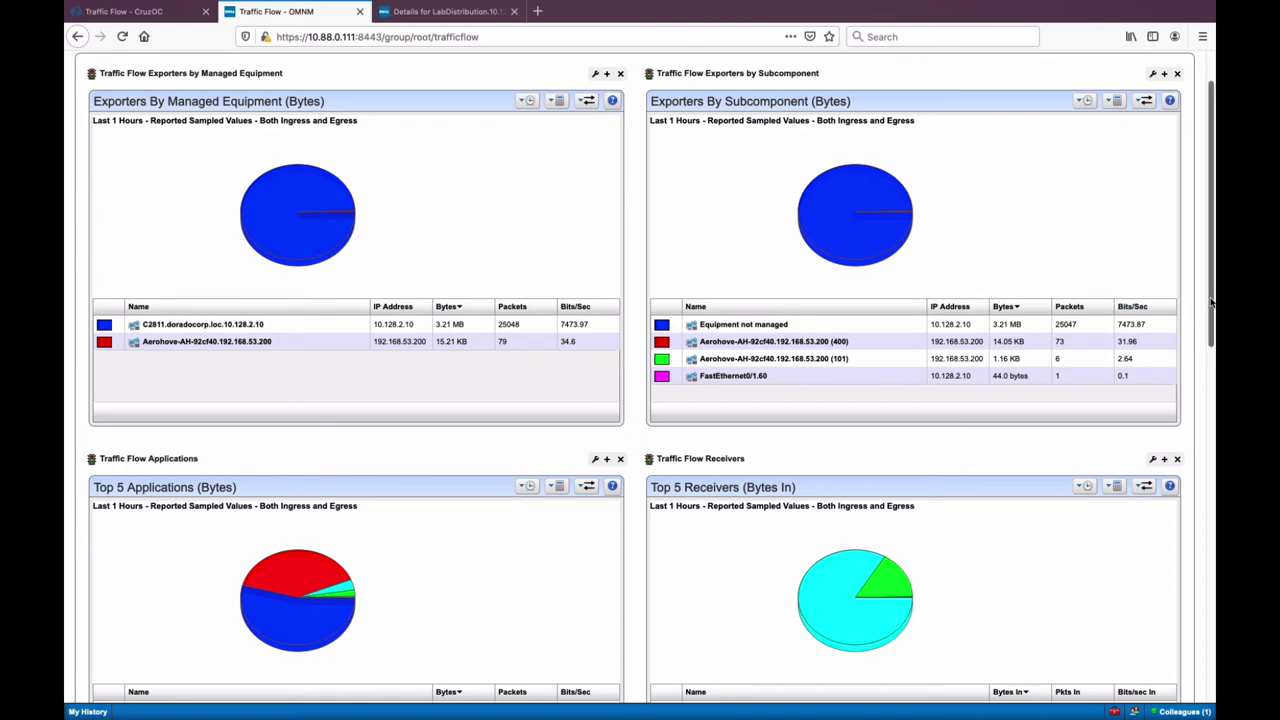
mouse_move(1211, 302)
mouse_down()
mouse_move(1207, 320)
mouse_move(1207, 298)
mouse_up()
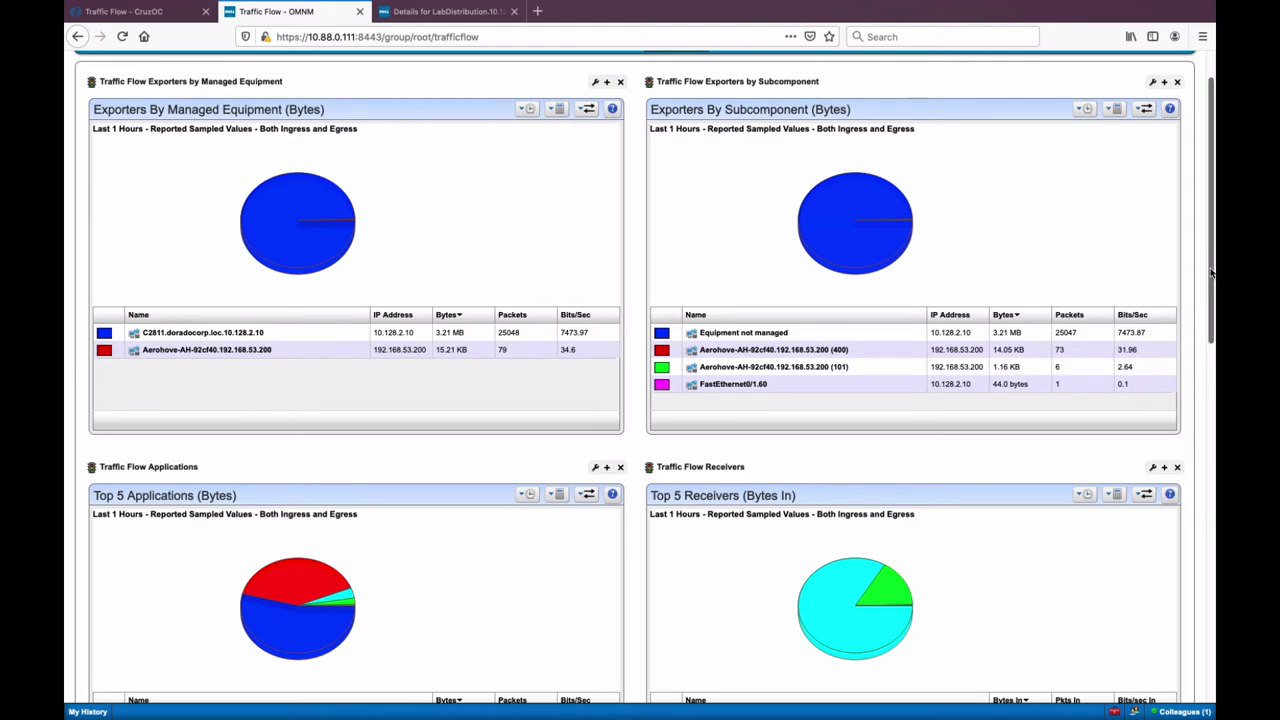
drag(1210, 272, 1214, 397)
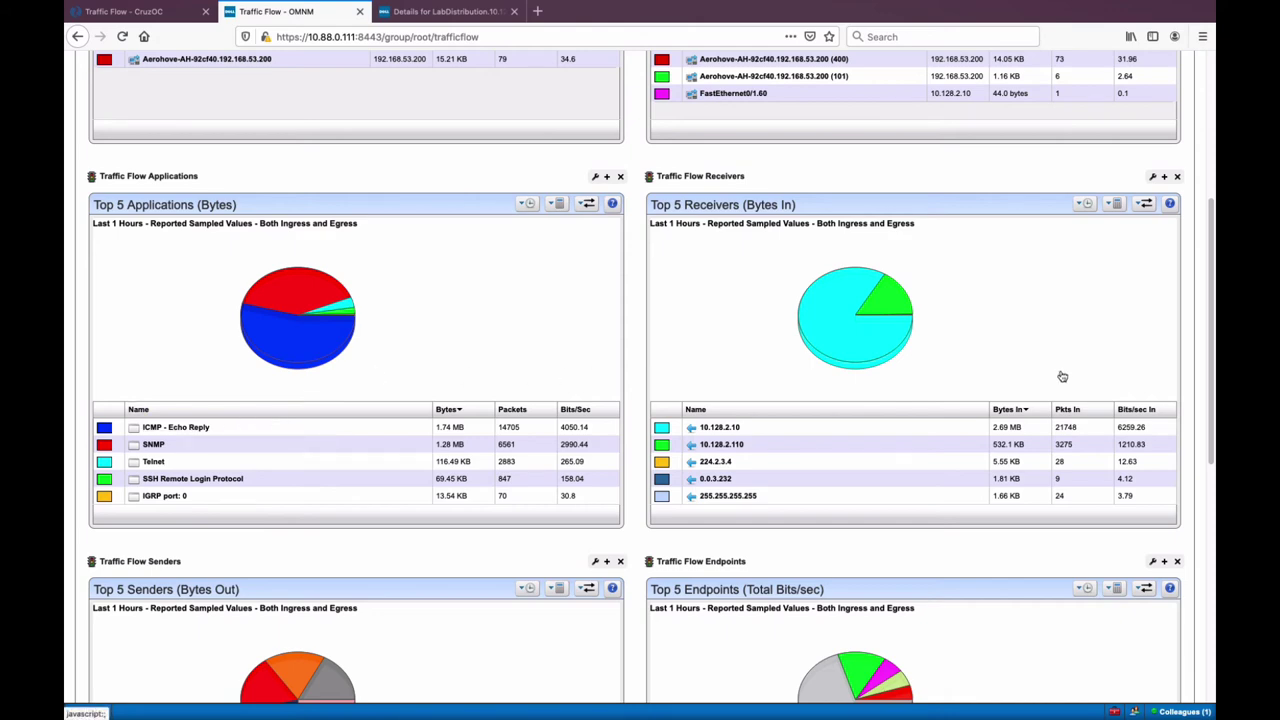
drag(1210, 381, 1200, 271)
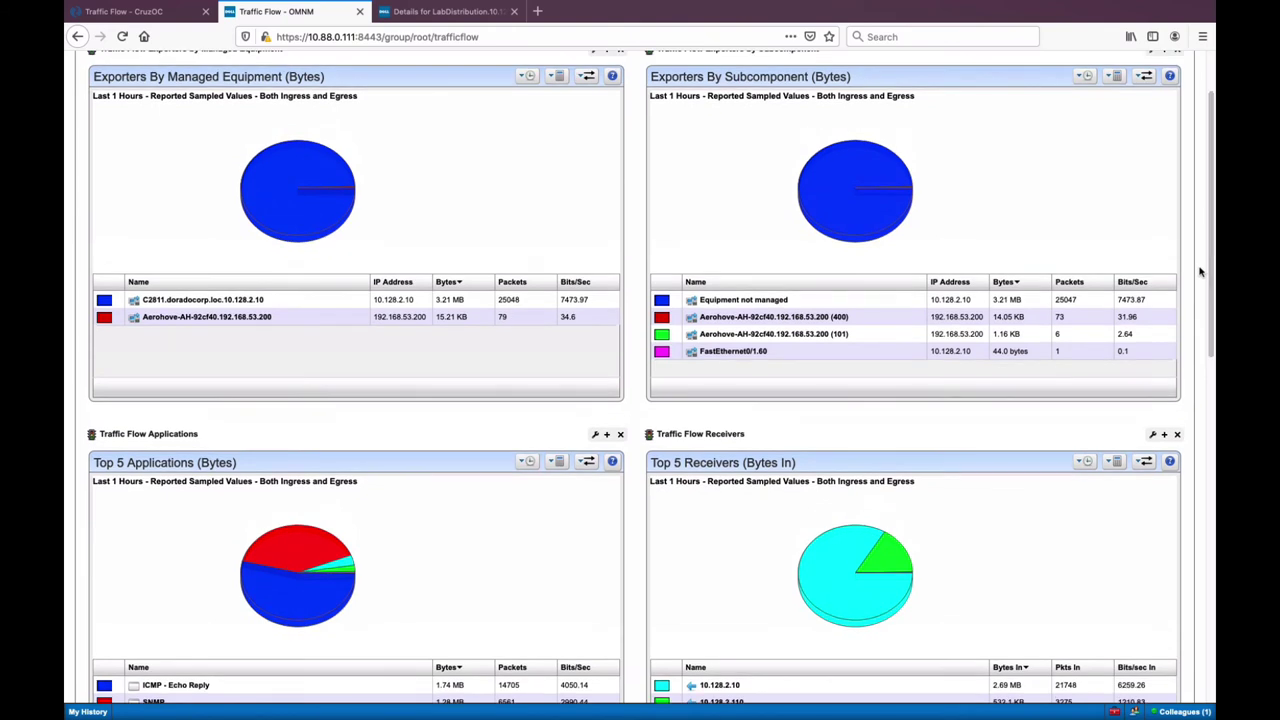
Open the traffic detail of exporter C2811.doradocorp.loc.10.128.2.10 and check the available time ranges and data point intervals
click(189, 302)
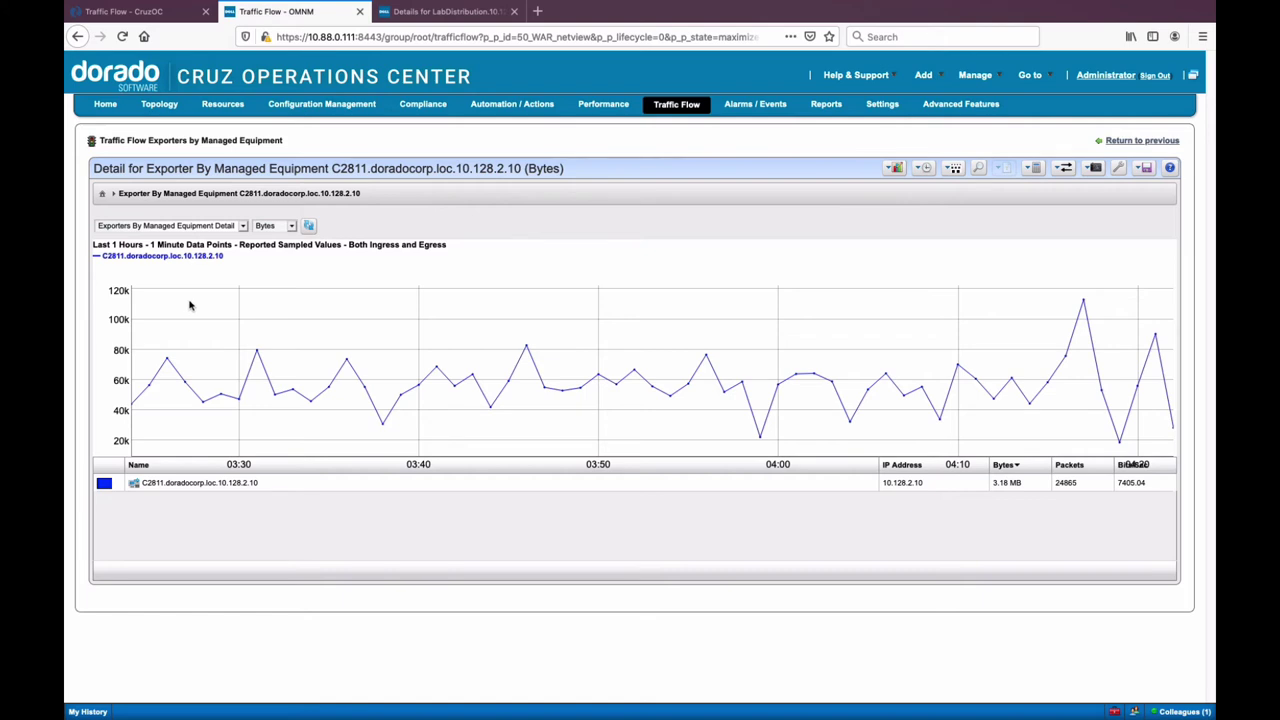
click(922, 169)
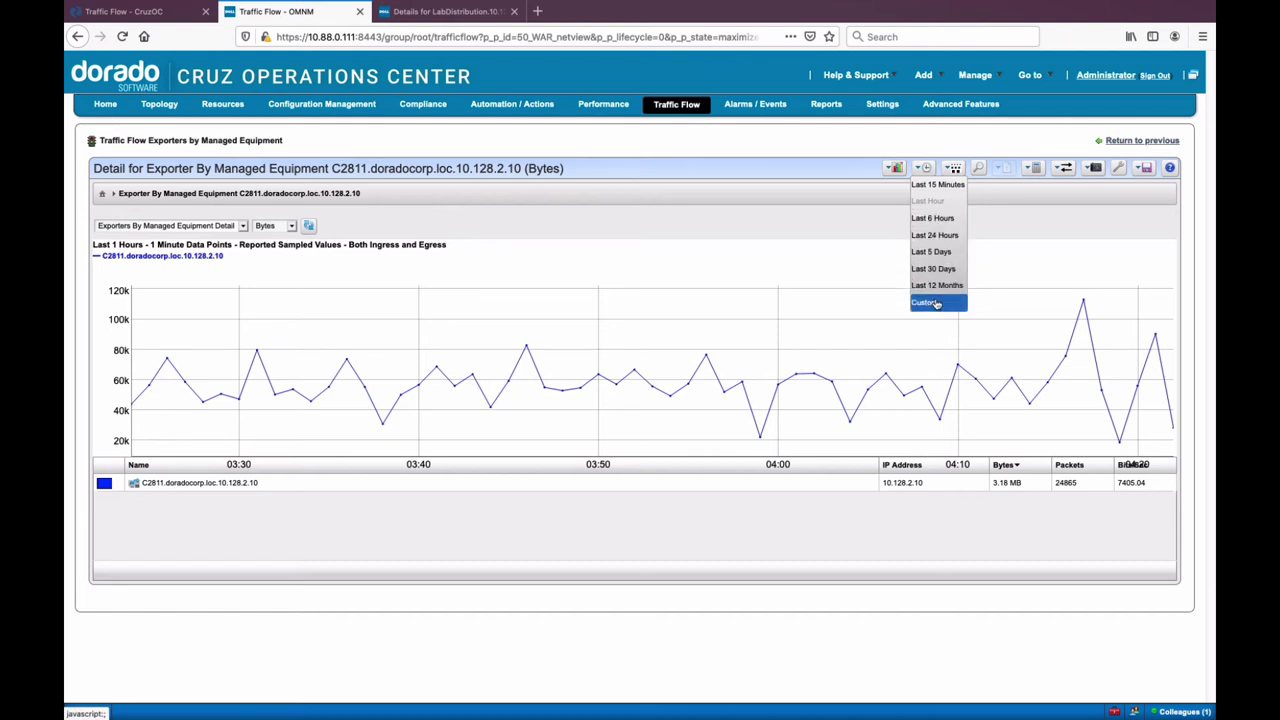
click(954, 168)
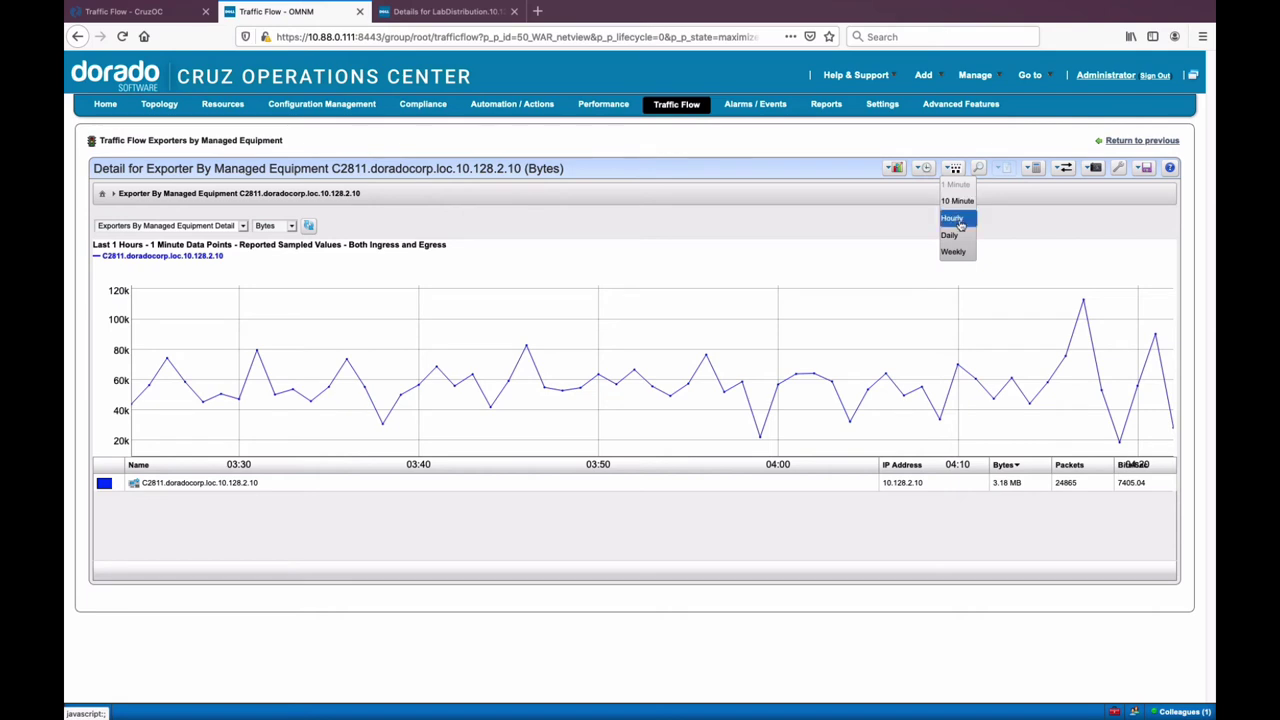
click(846, 242)
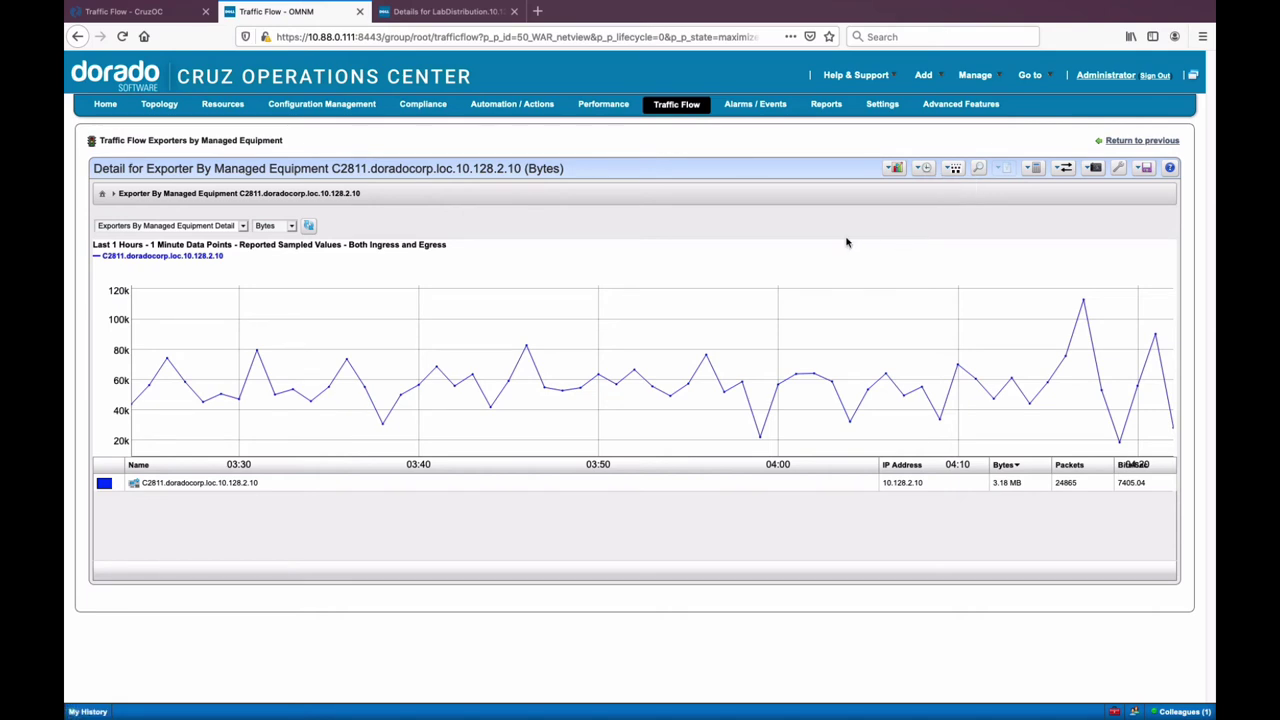
mouse_move(1083, 306)
Display the Top 5 Conversations by bytes for the C2811 exporter
click(242, 227)
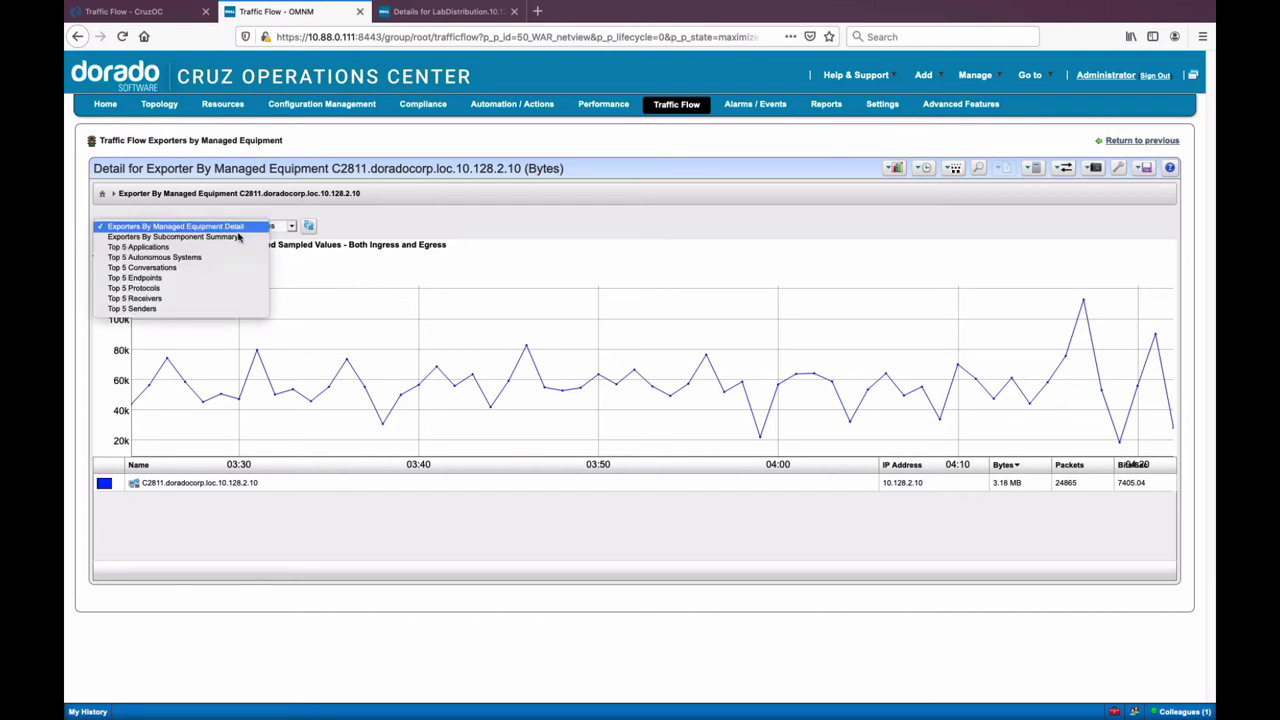
click(142, 267)
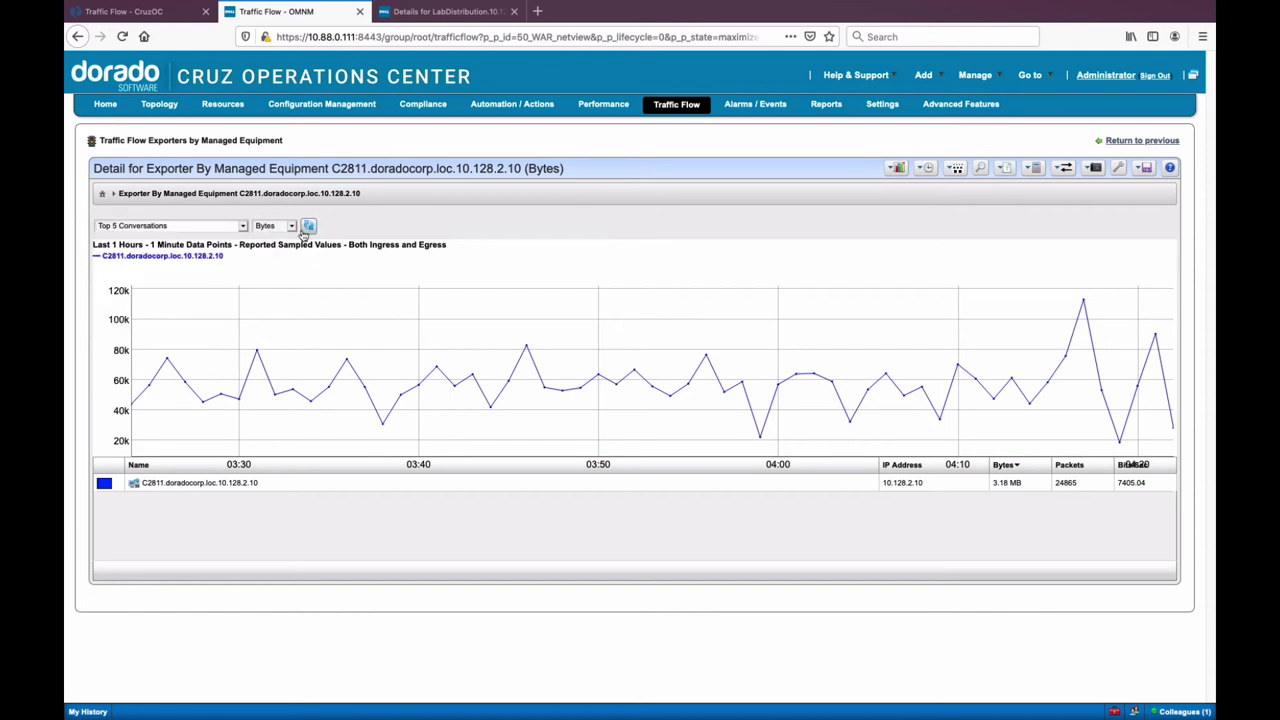
click(305, 230)
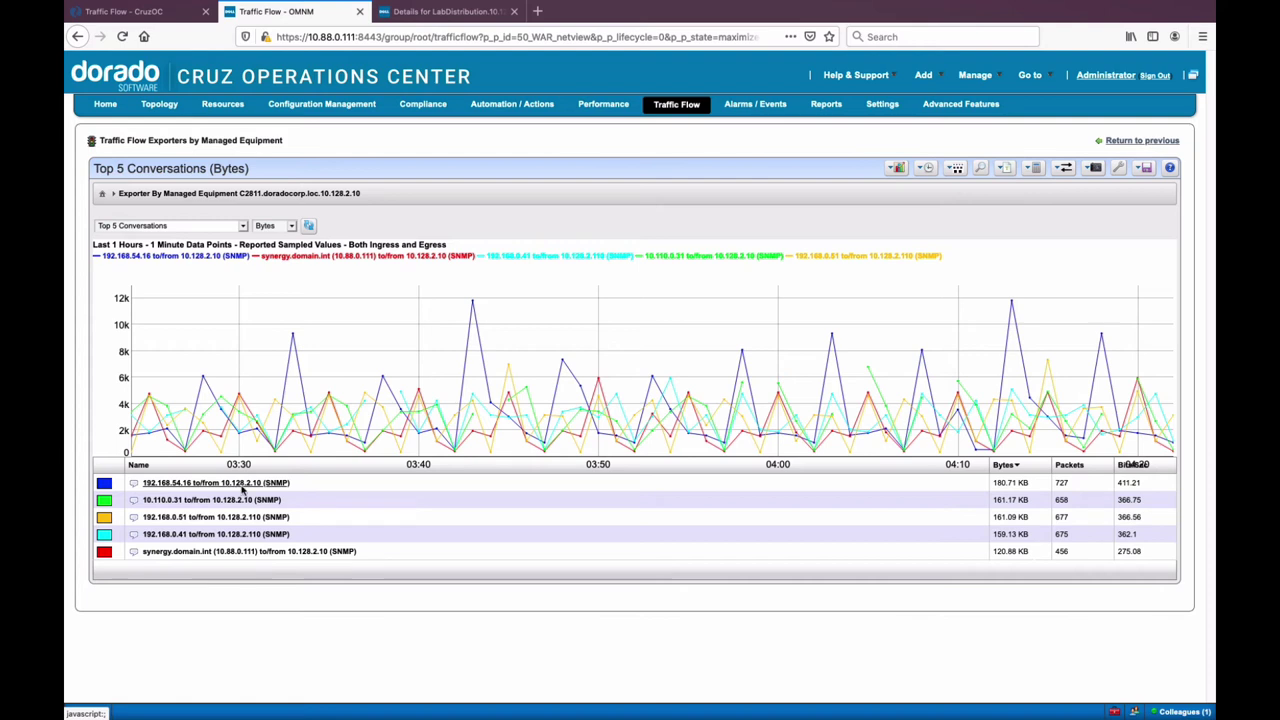
mouse_move(438, 394)
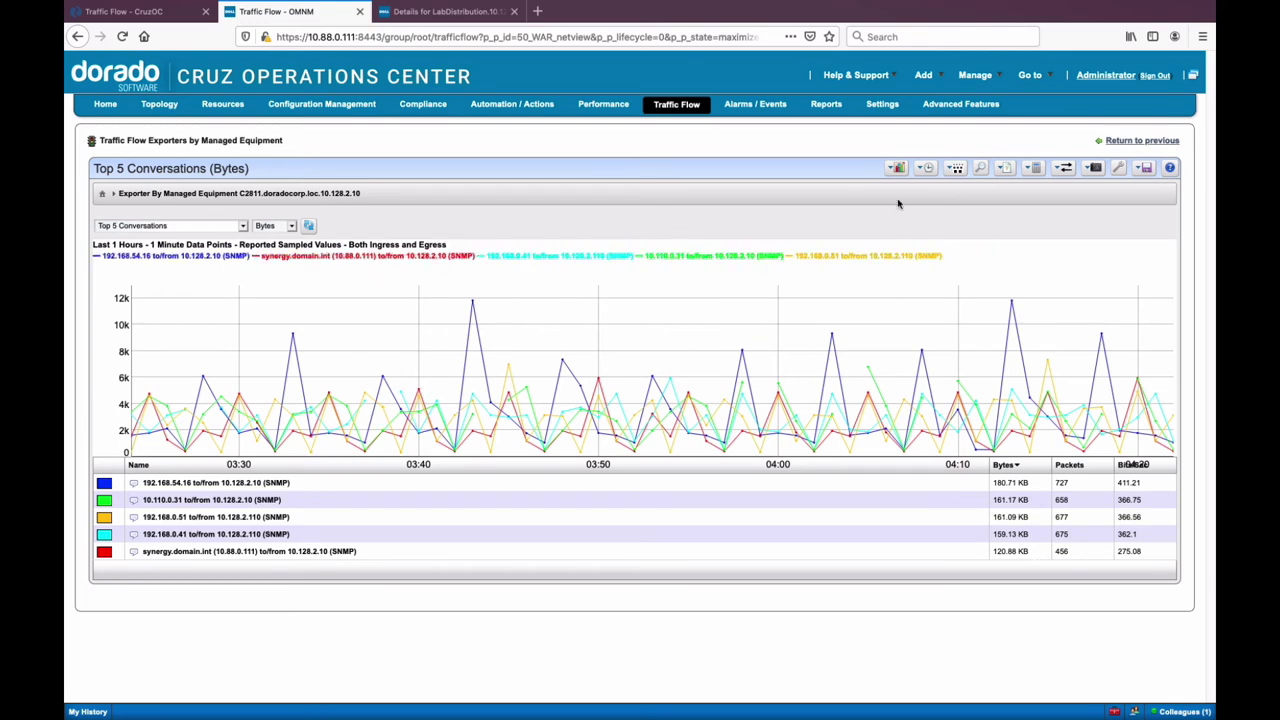
Search the traffic flow data for the pattern 54.16
click(978, 169)
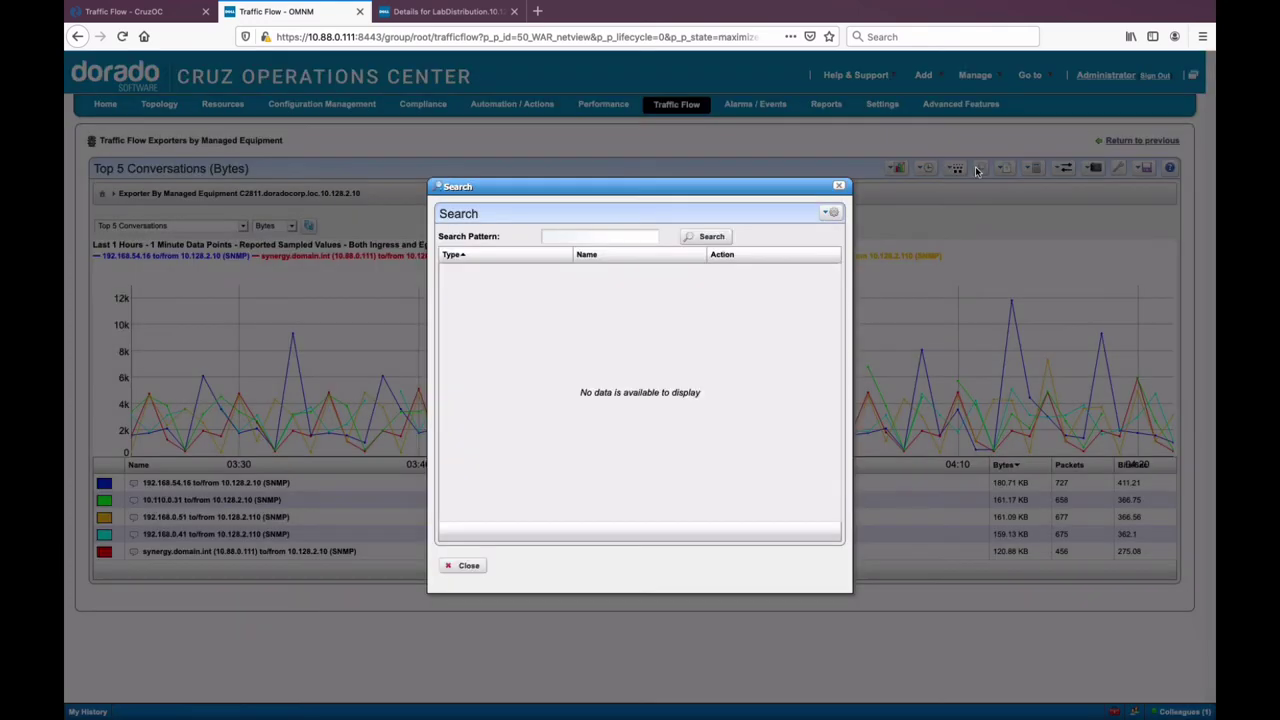
click(616, 237)
click(711, 239)
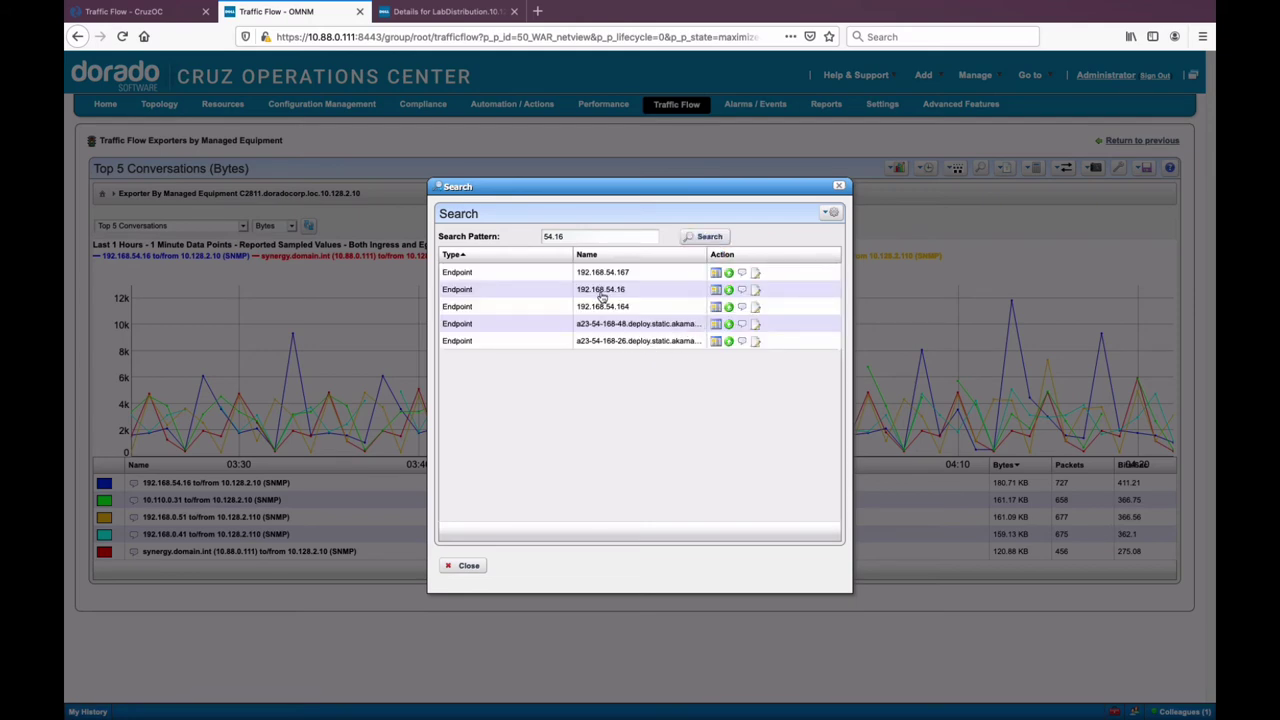
Open the traffic detail of endpoint 192.168.54.16 from the search results and display its Top 5 Applications by bytes
click(716, 291)
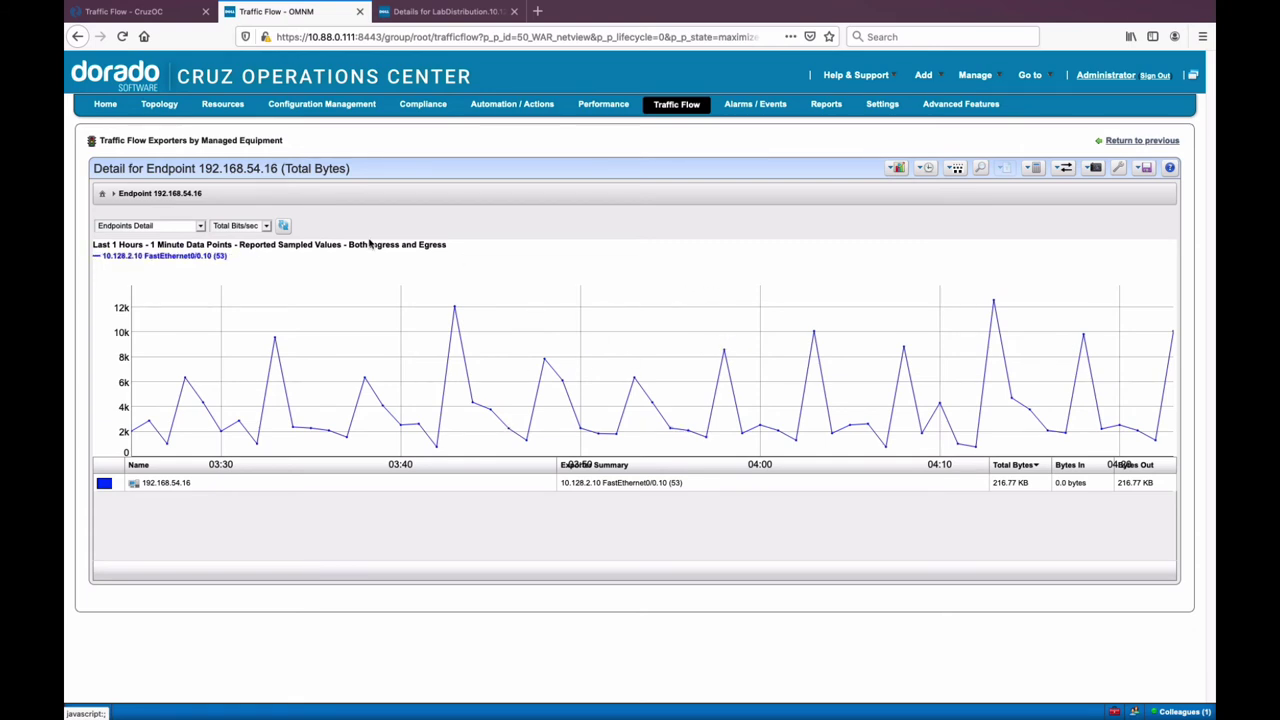
click(201, 226)
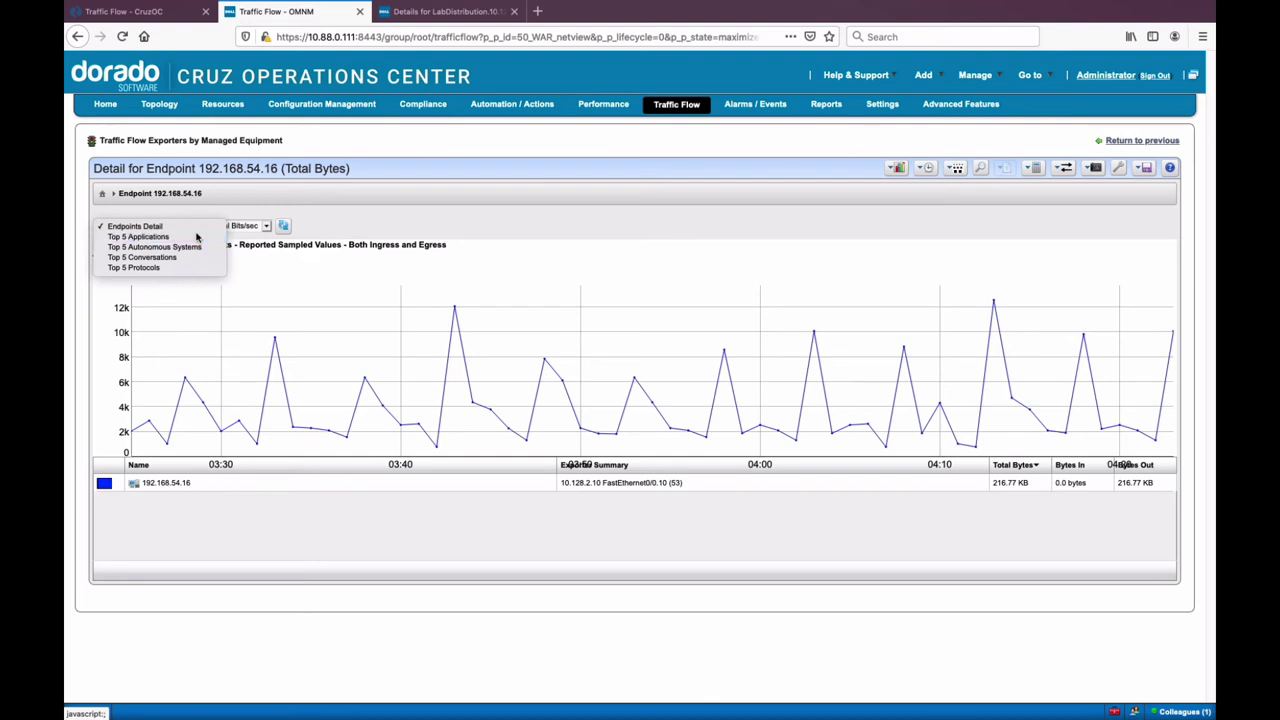
click(130, 238)
click(267, 227)
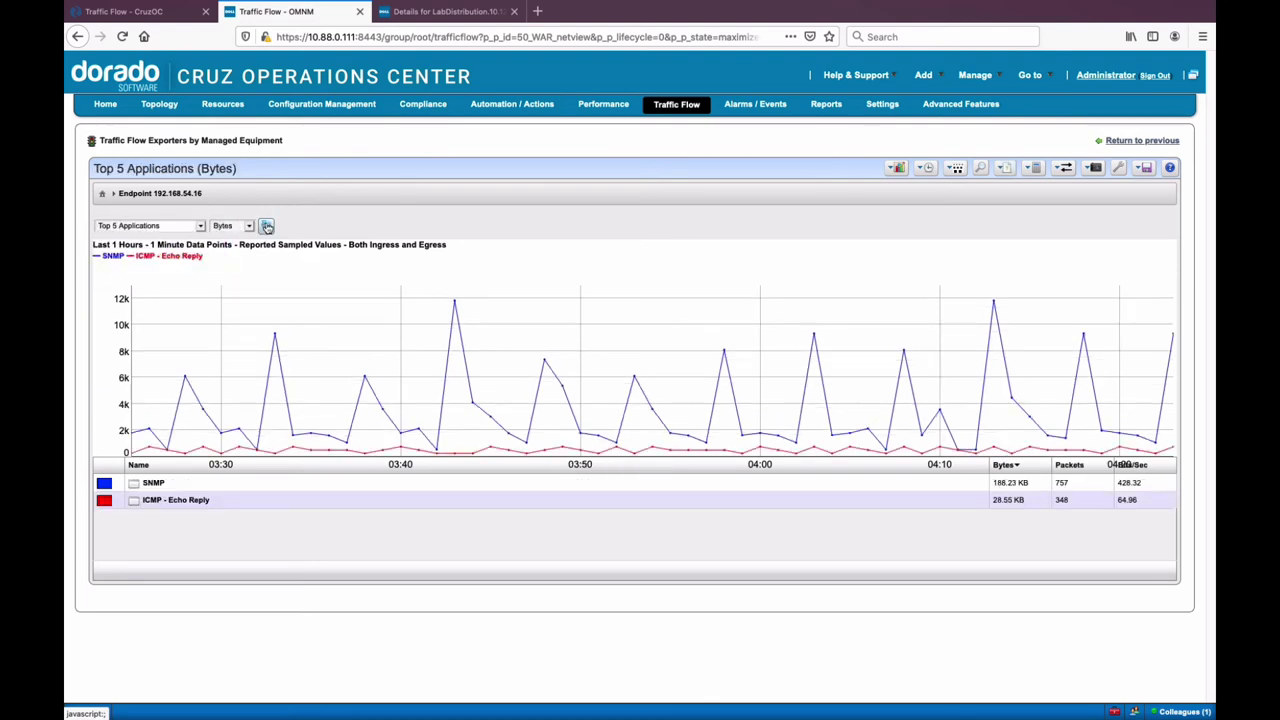
Display the Top 5 Conversations by bytes for endpoint 192.168.54.16
click(201, 228)
click(199, 232)
click(197, 230)
click(196, 234)
click(196, 227)
click(188, 249)
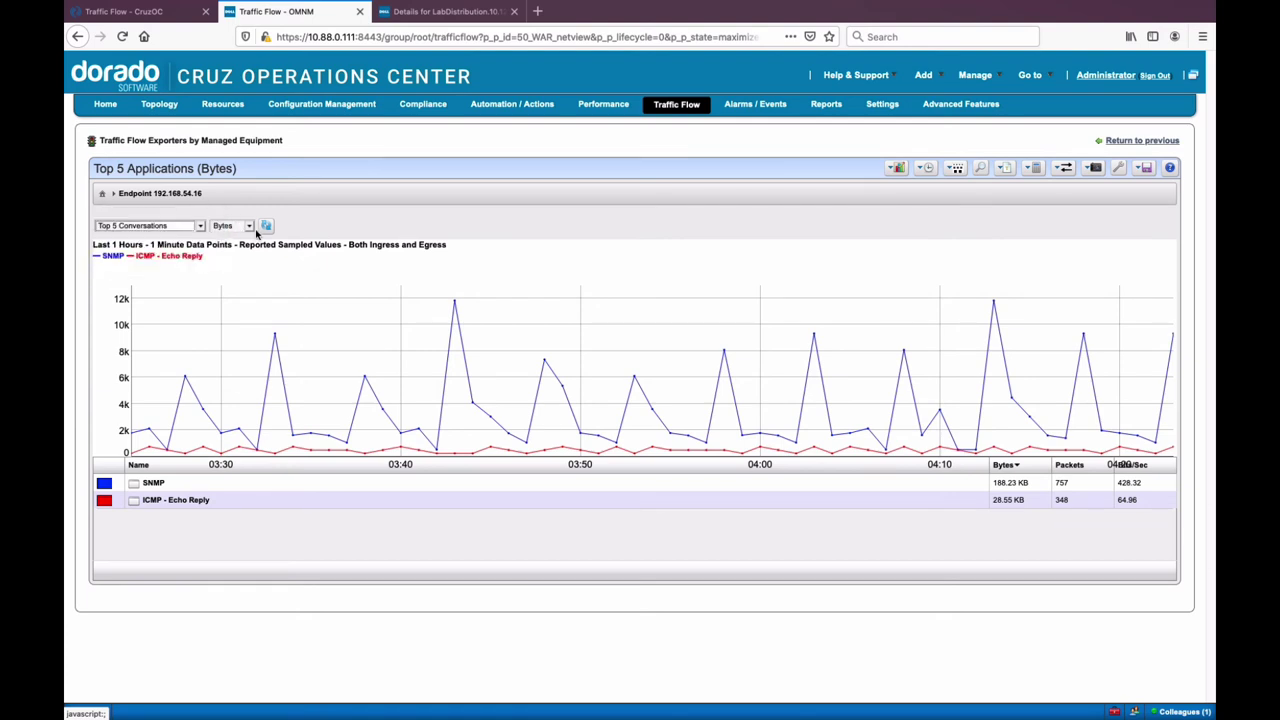
click(270, 226)
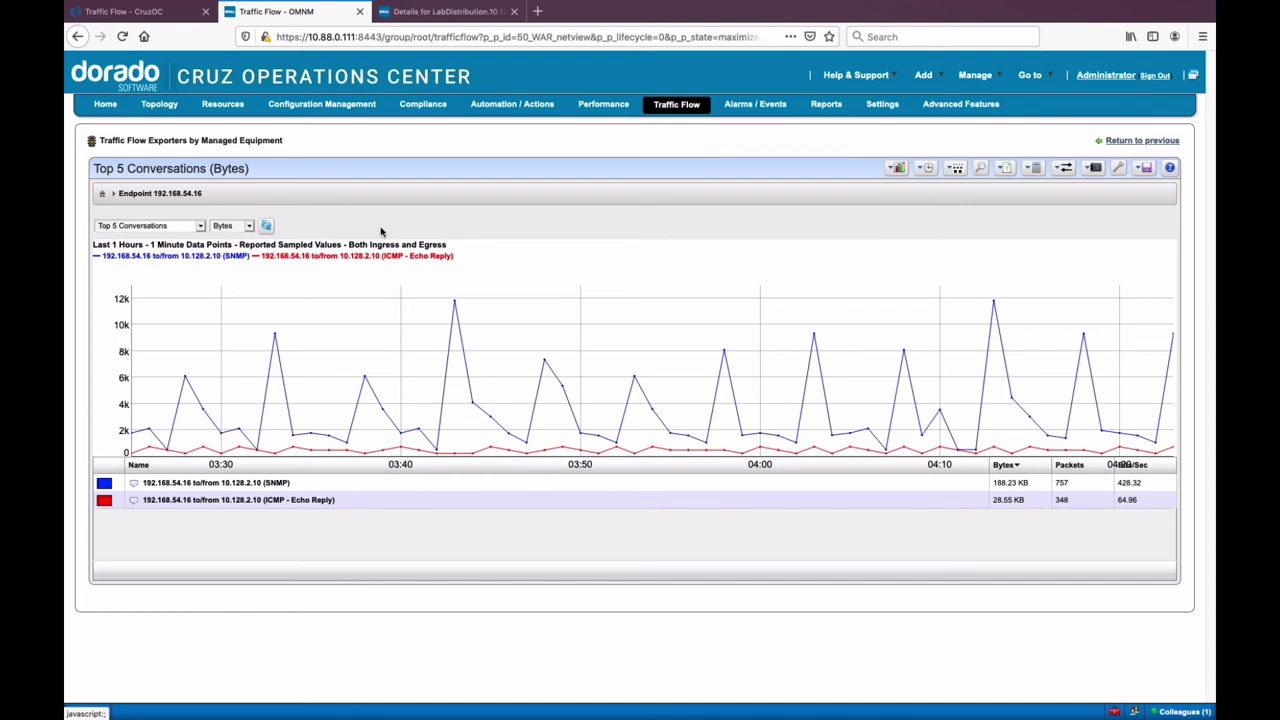
Search the traffic flow data for snmp and open the detail of the SNMP application
click(980, 168)
click(606, 234)
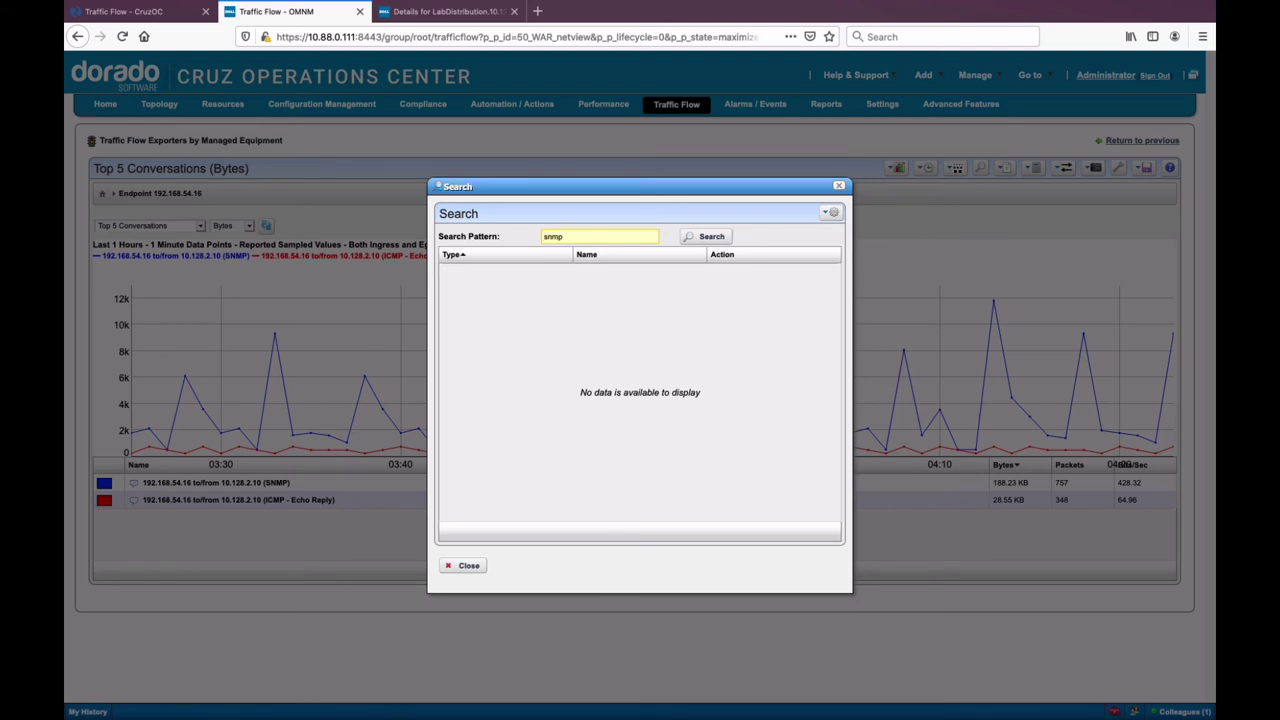
click(690, 238)
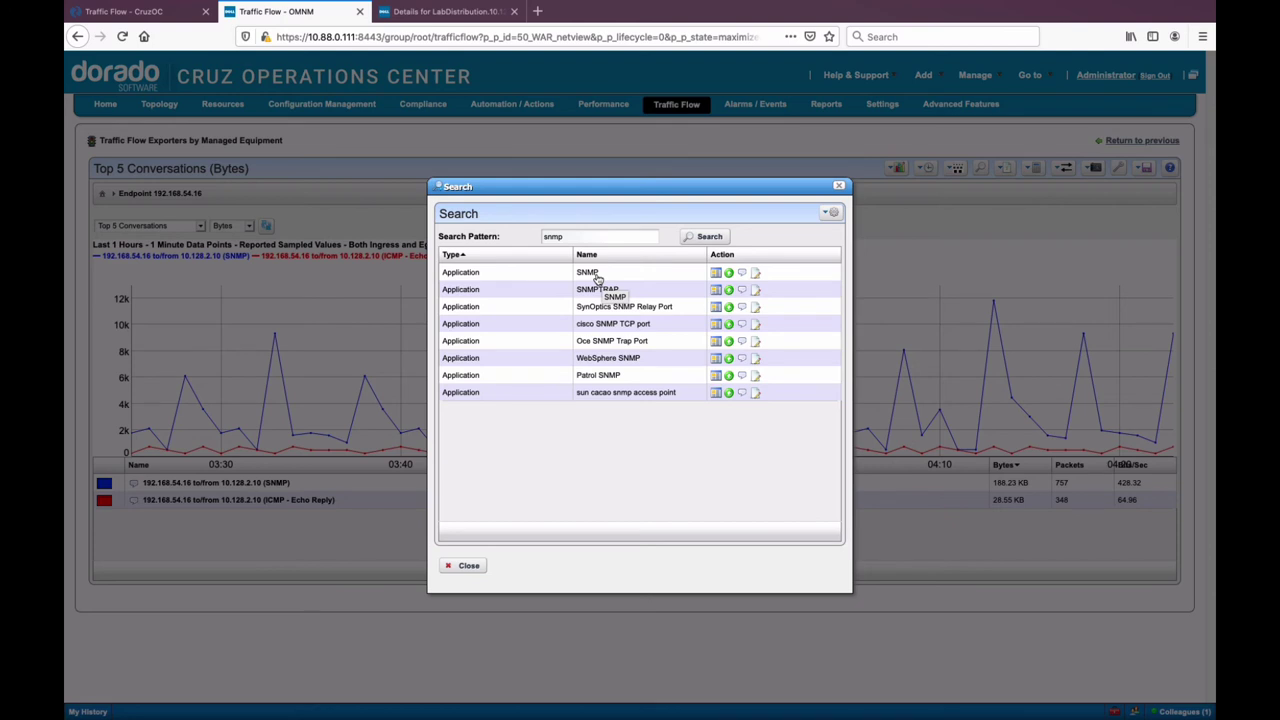
click(714, 280)
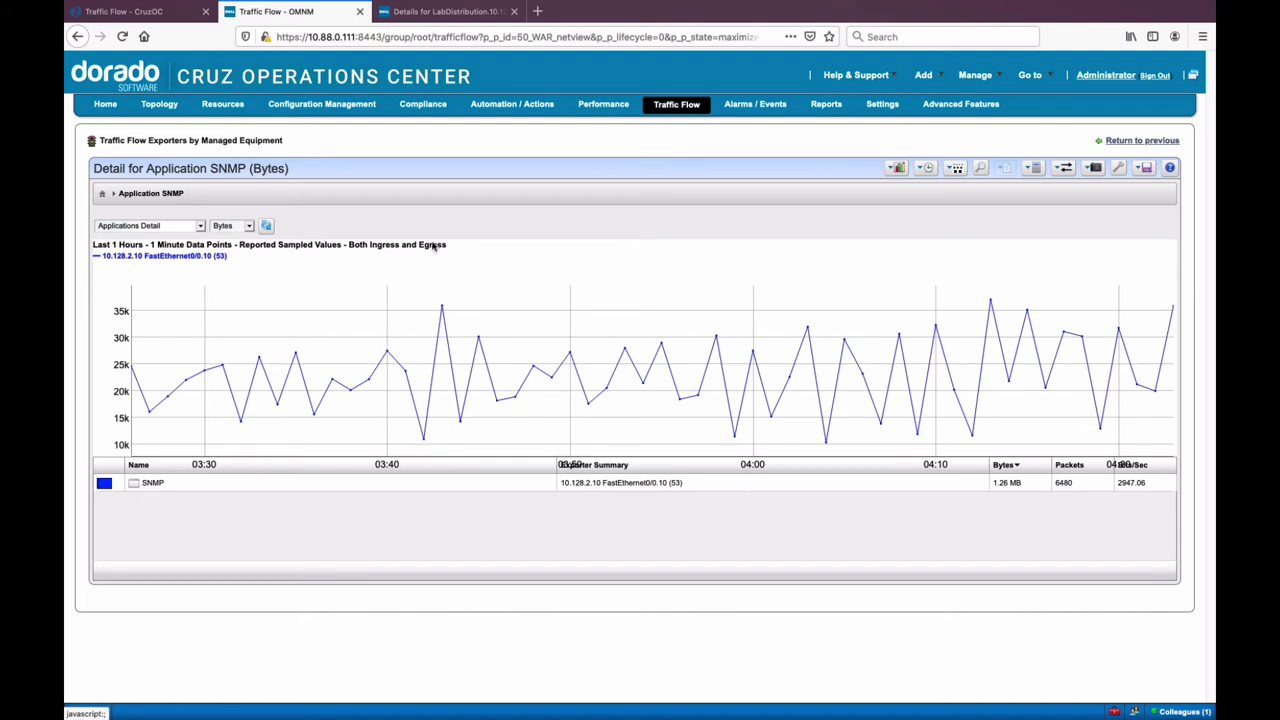
Display the Top 5 Endpoints by Total Bits/sec for the SNMP application
click(201, 226)
click(190, 232)
click(200, 226)
click(200, 257)
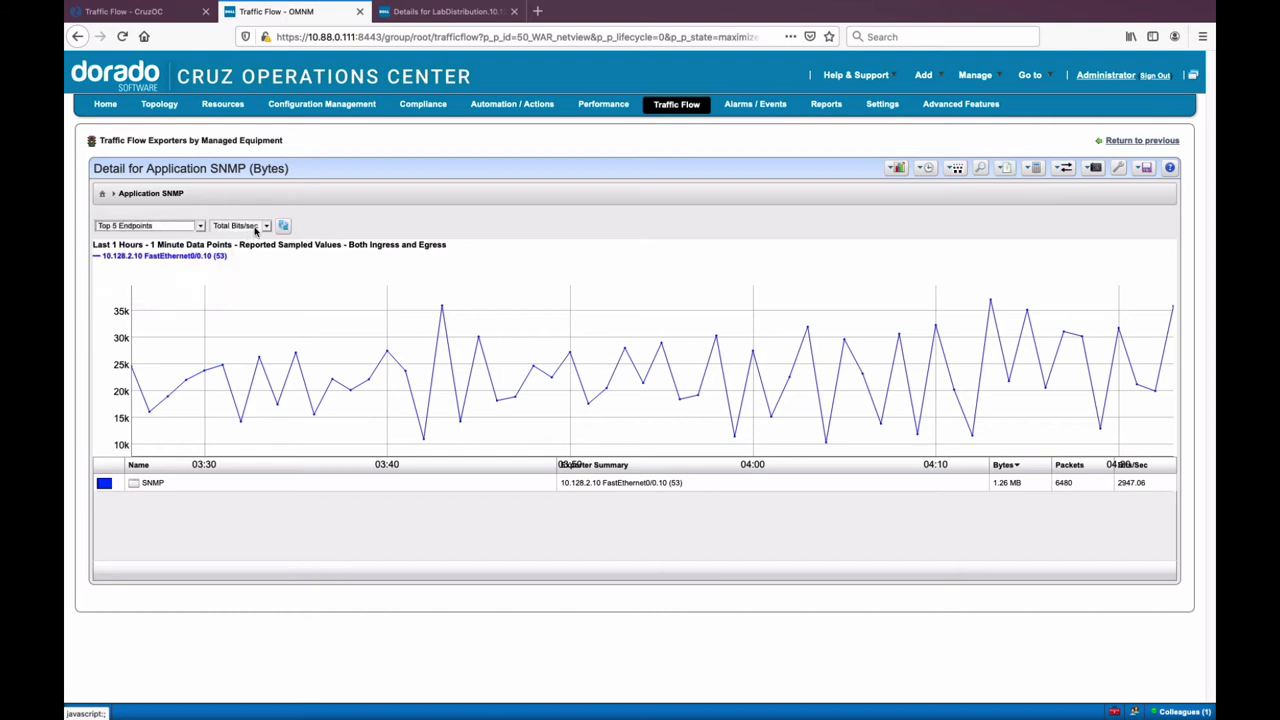
click(283, 226)
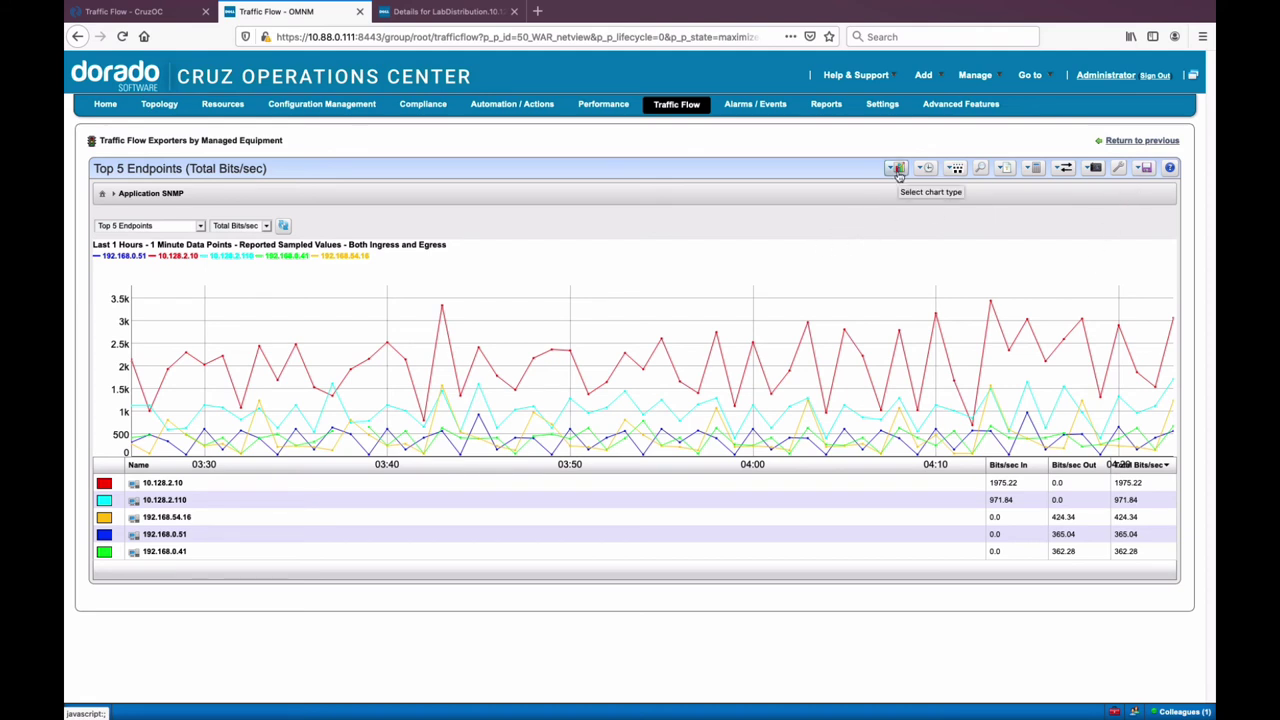
Open the Alarms / Events page and sort the open alarms by entity name, then by severity with critical ones first
click(754, 106)
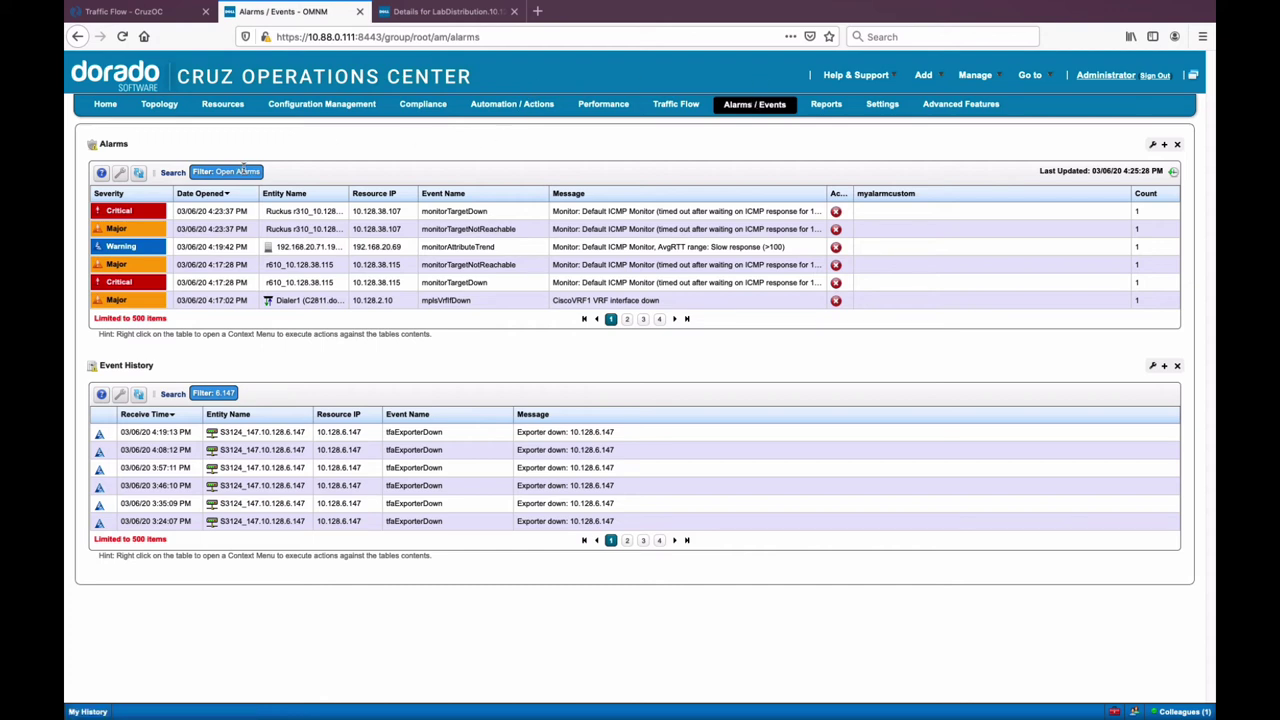
click(290, 193)
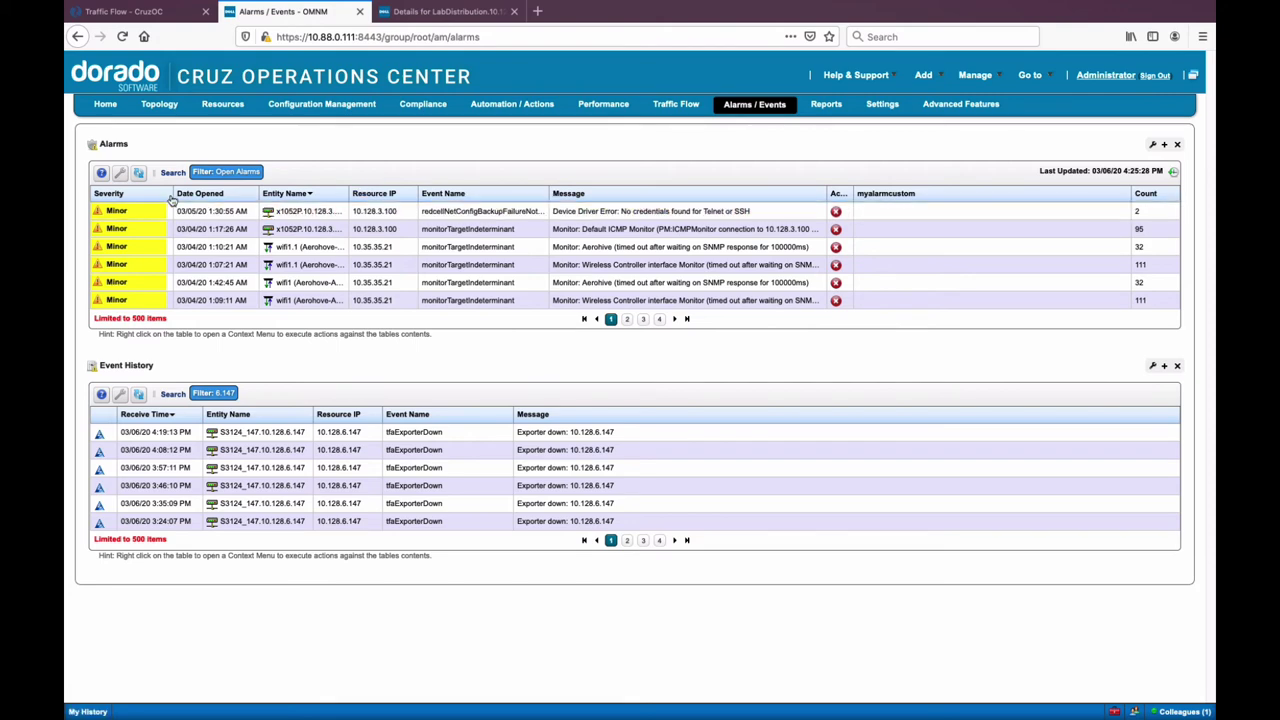
click(157, 194)
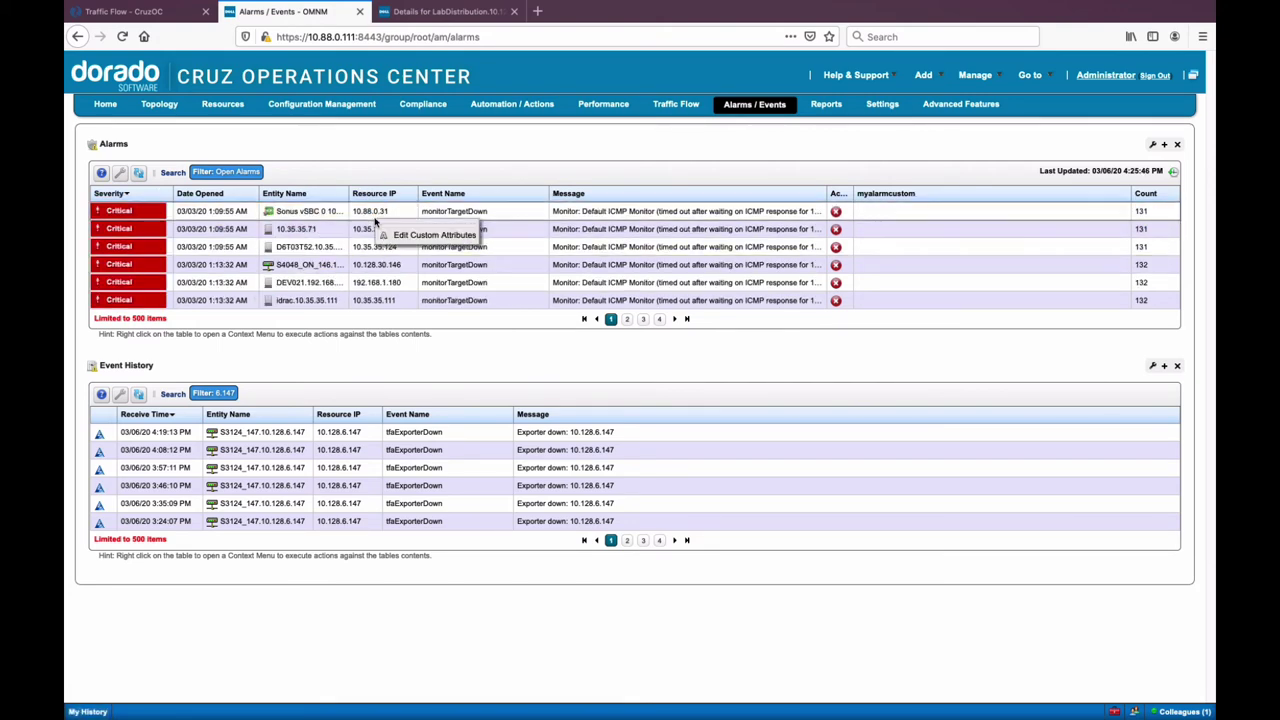
Review the details and available actions of the critical alarm on Sonus vSBC 0, including its editing options
right_click(337, 213)
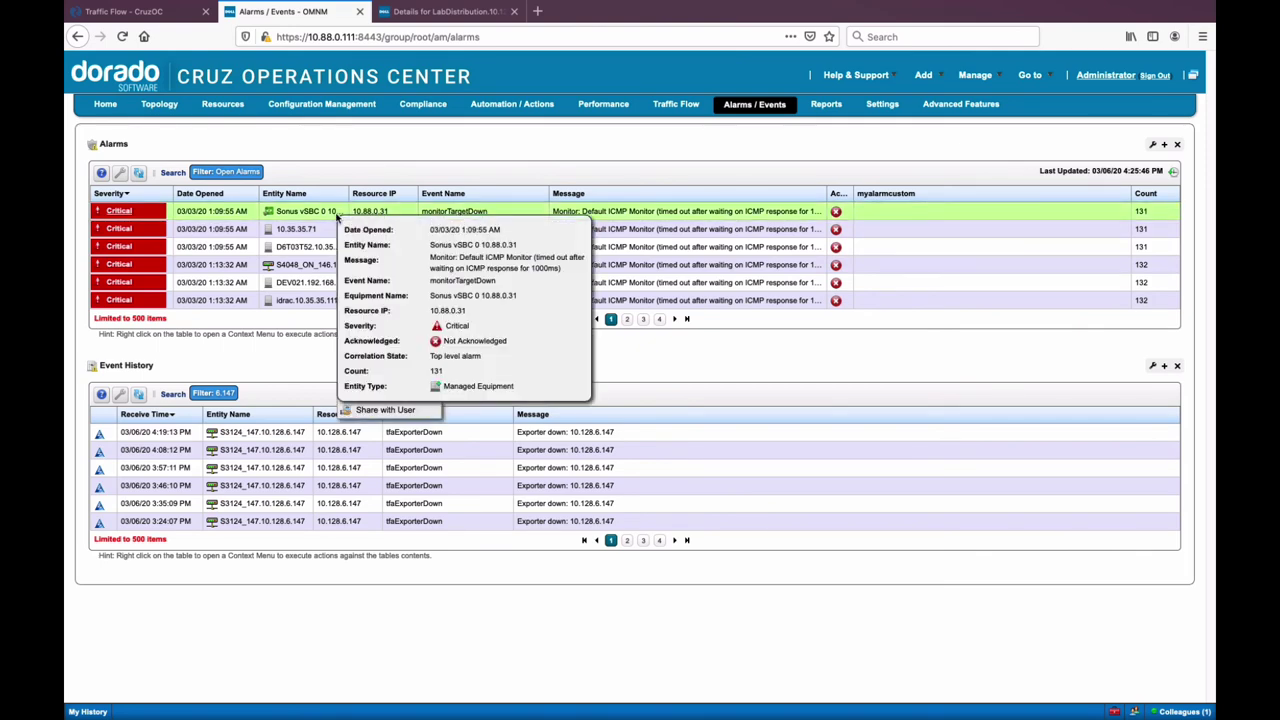
right_click(252, 220)
mouse_move(262, 222)
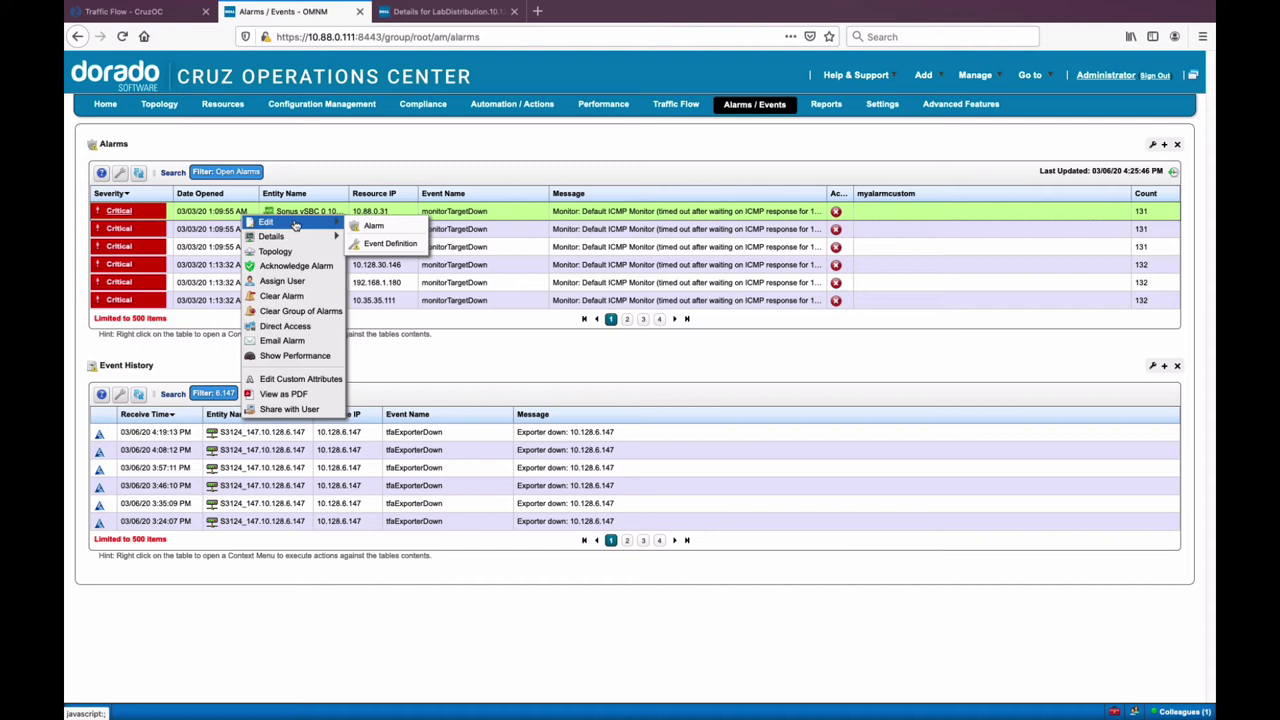
mouse_move(293, 239)
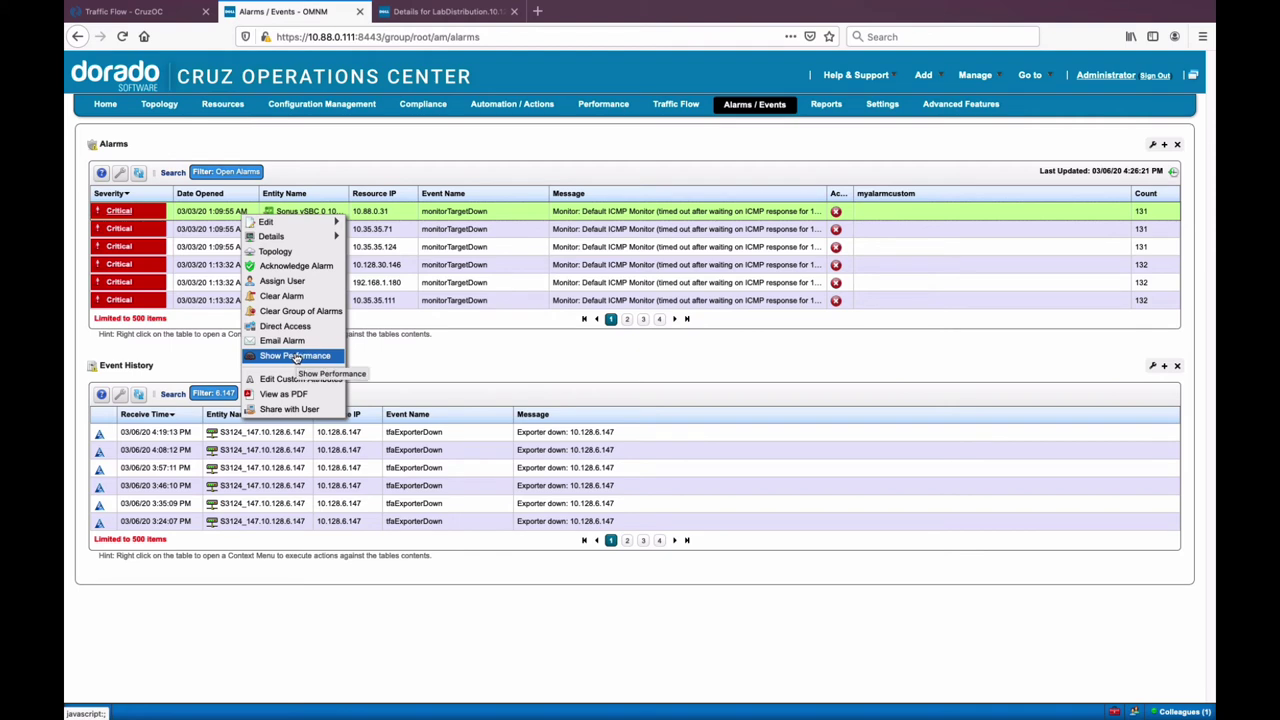
click(314, 284)
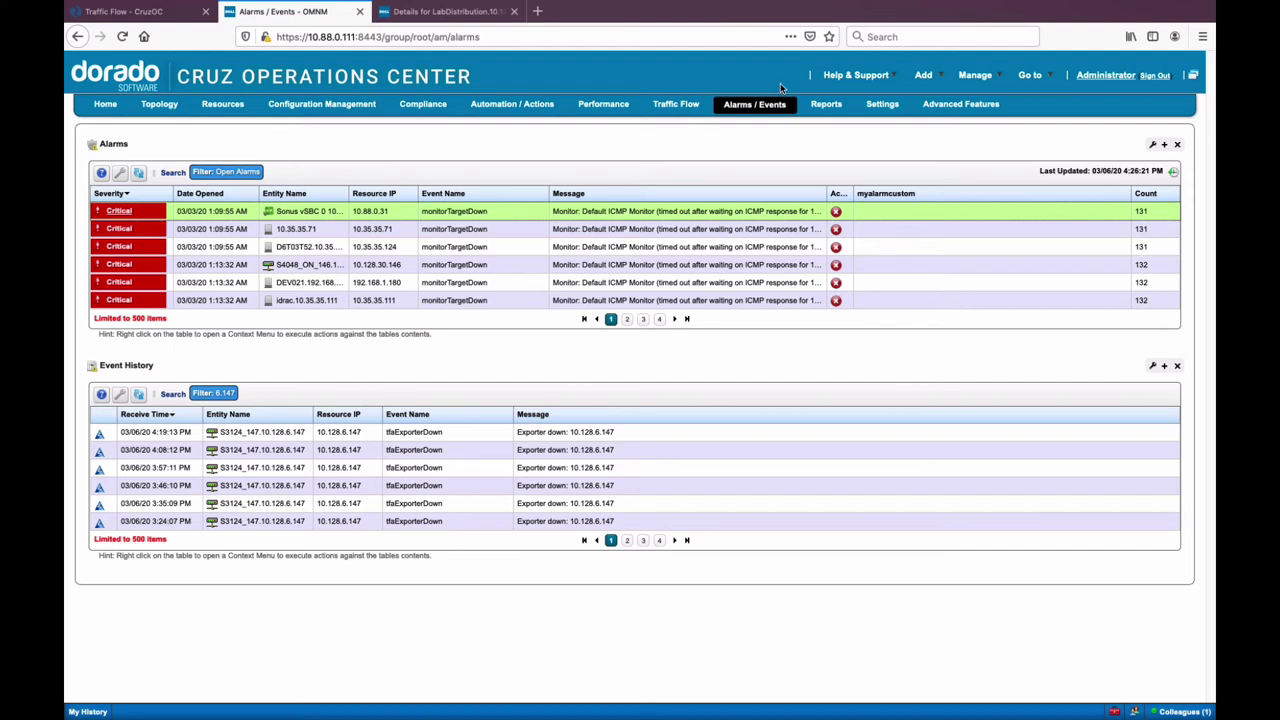
Expand the Alarms portlet to its full view and quick-search the alarms for 164
click(1030, 75)
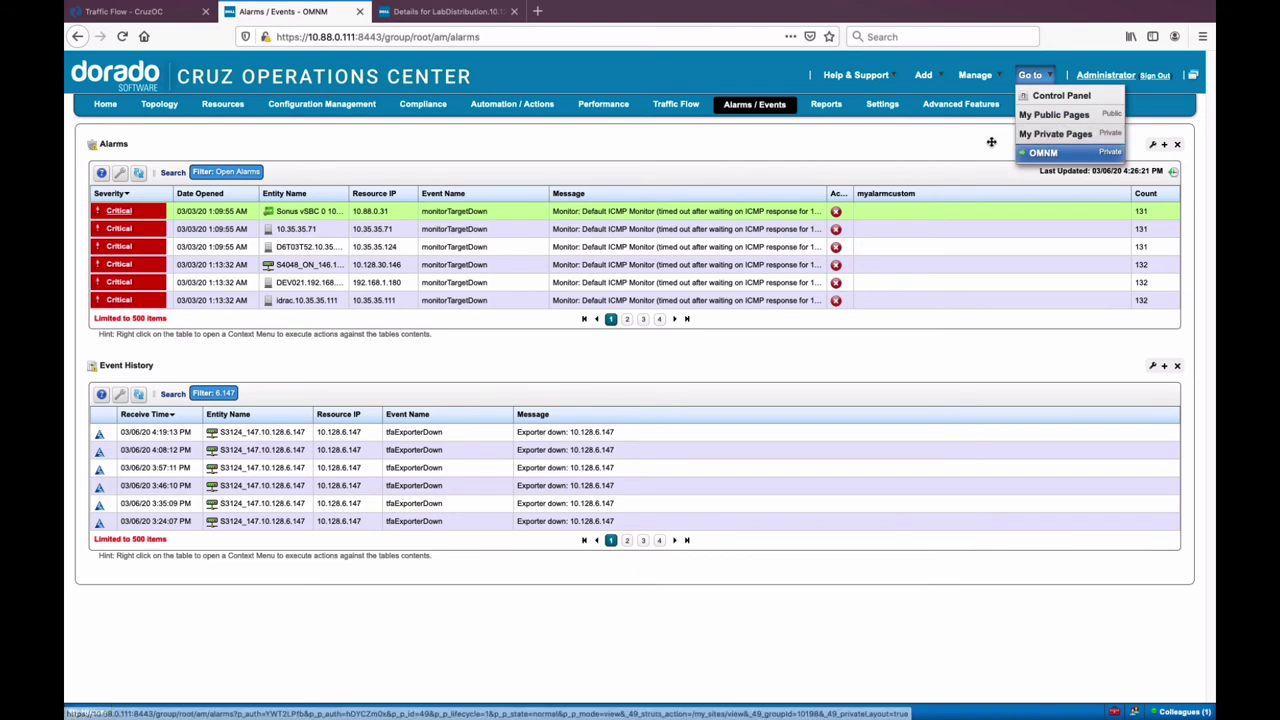
click(1165, 147)
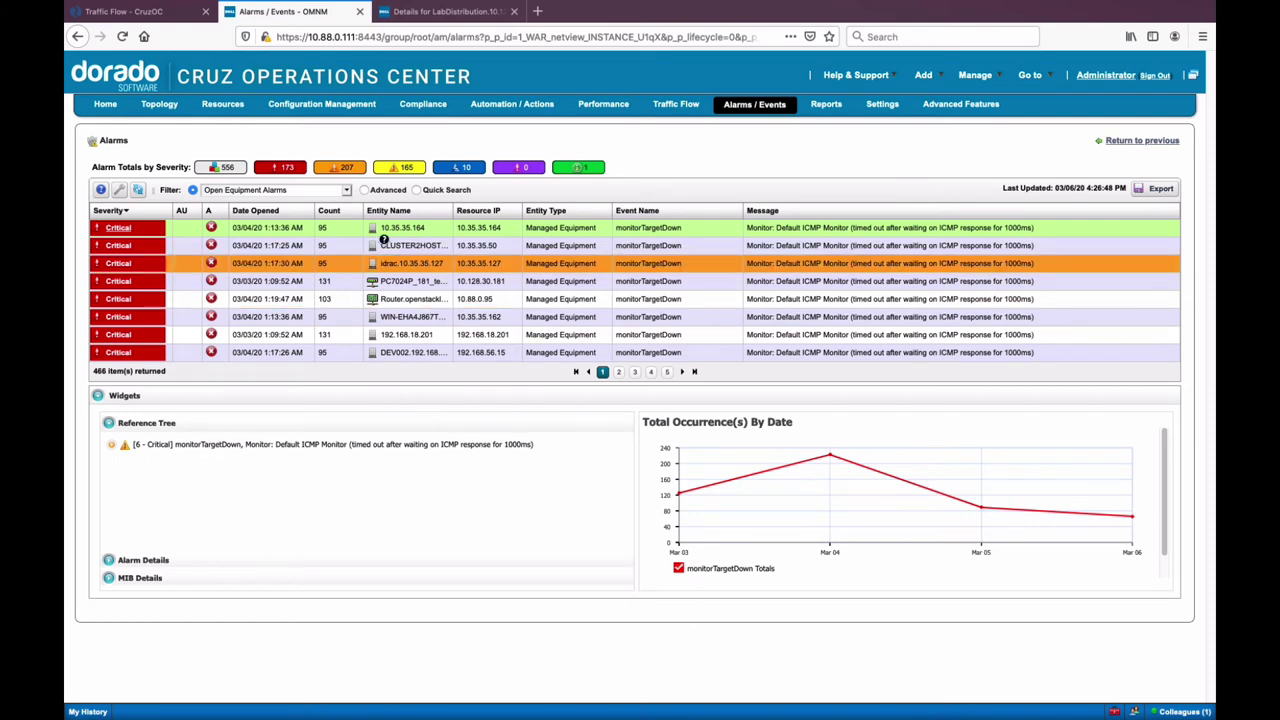
click(415, 190)
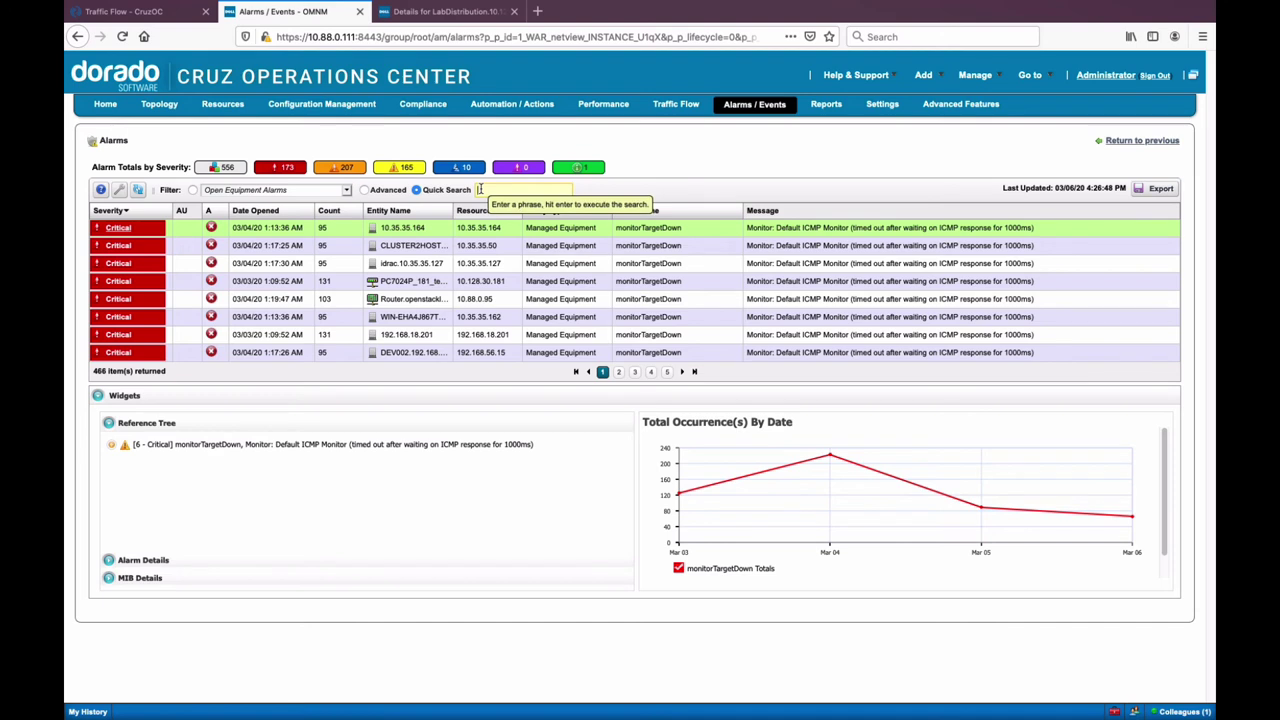
text(164)
key(Return)
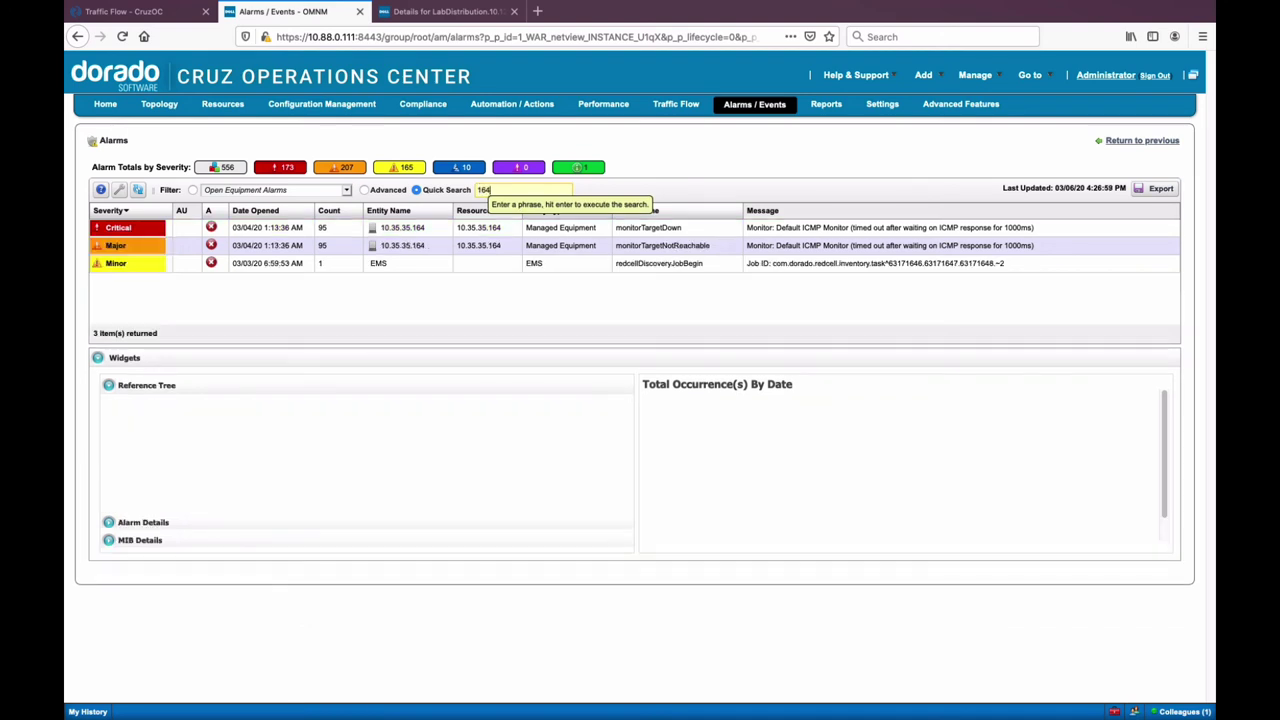
click(478, 260)
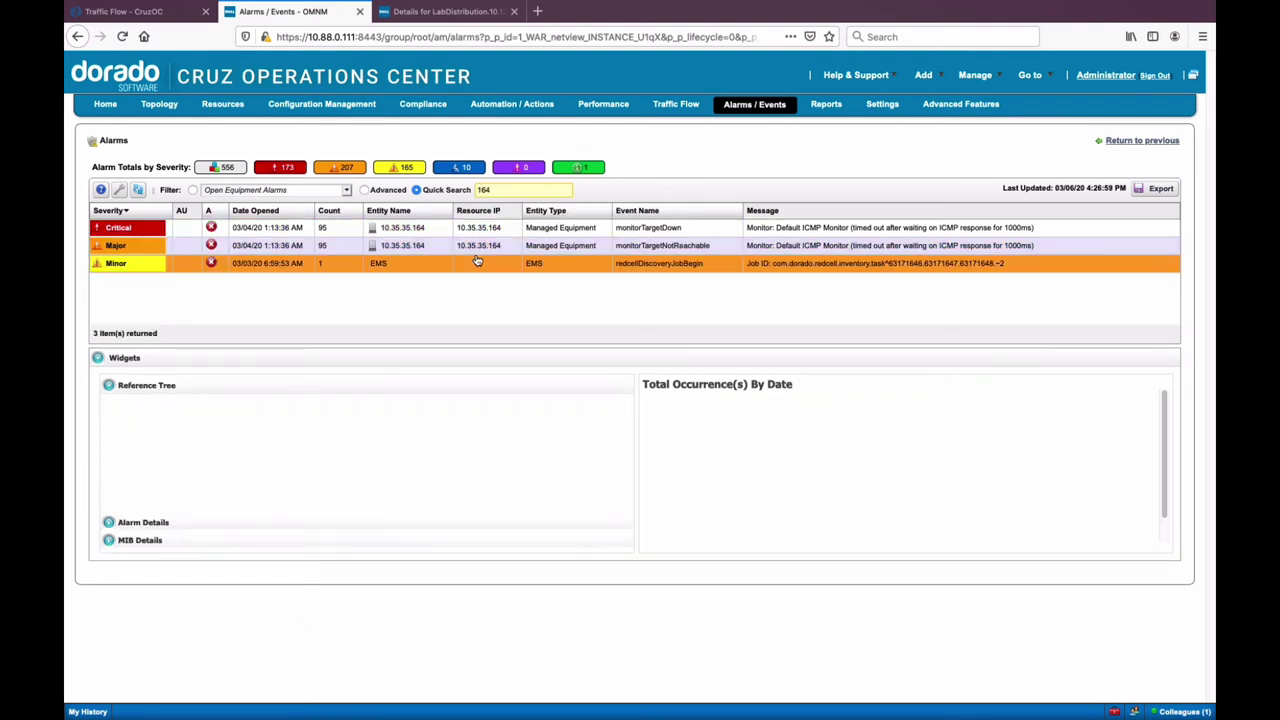
Add Notification OID and Severity conditions to the advanced alarm filter
click(365, 190)
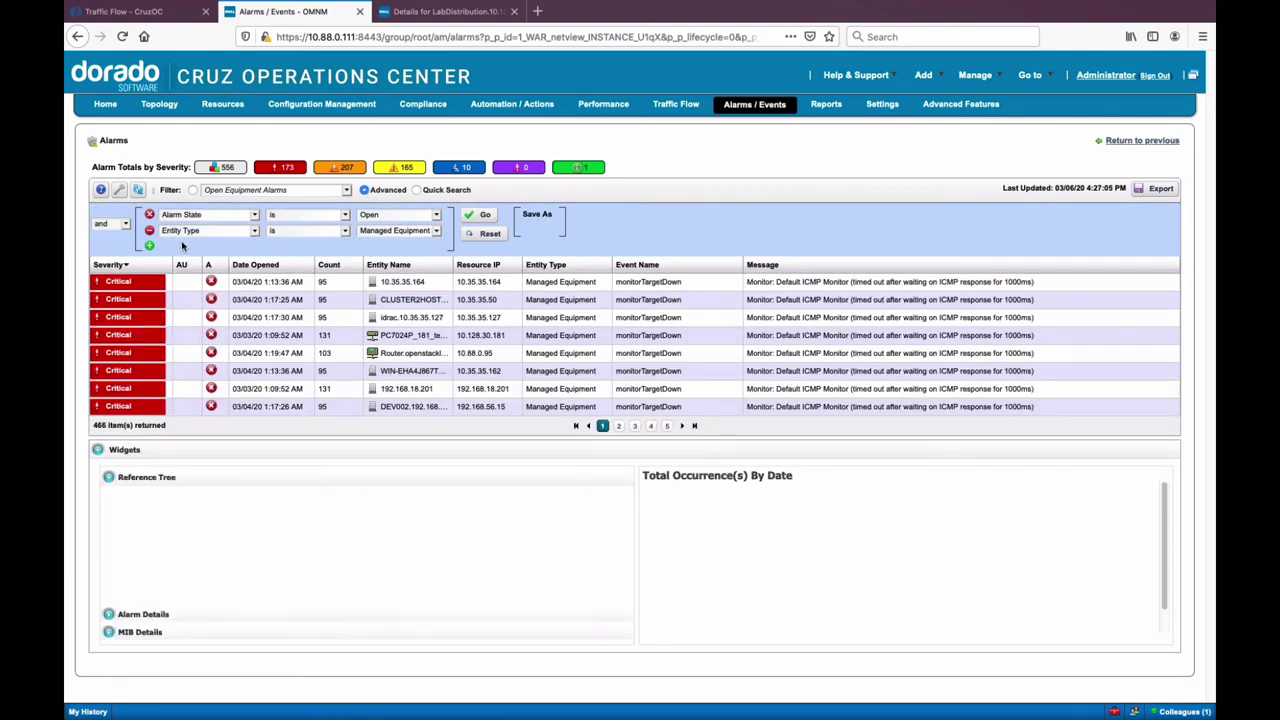
click(152, 246)
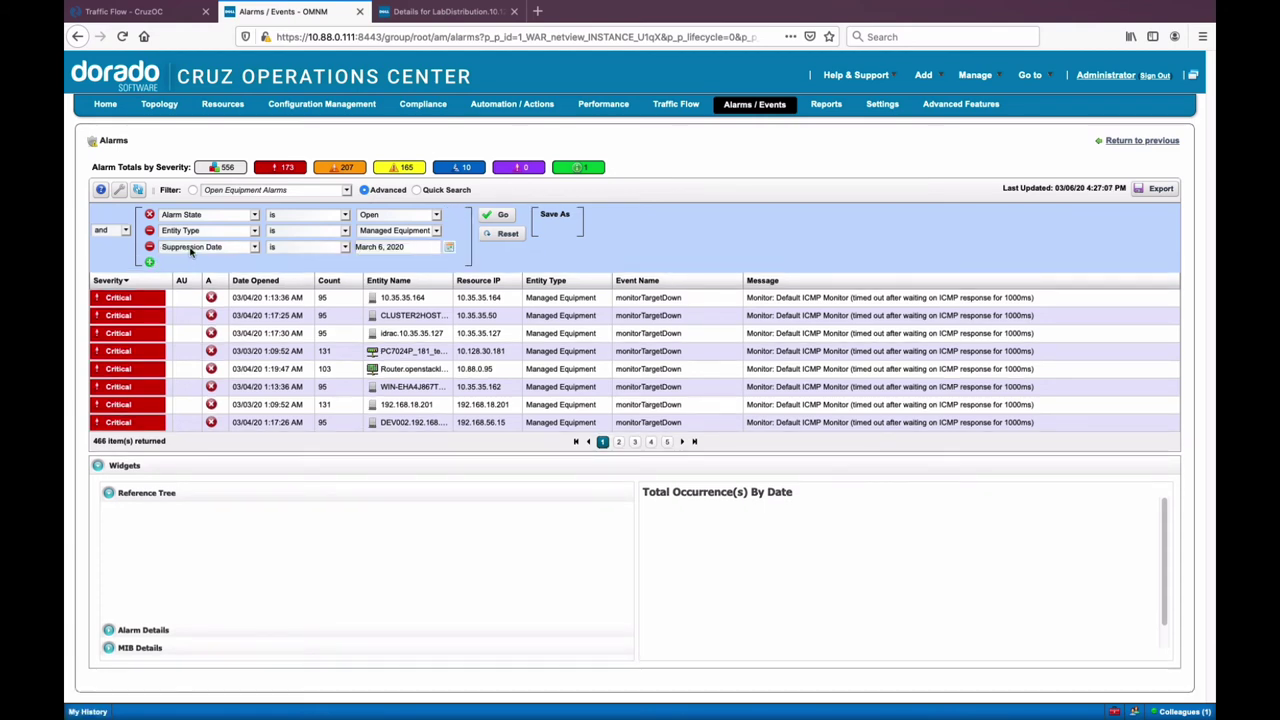
click(191, 248)
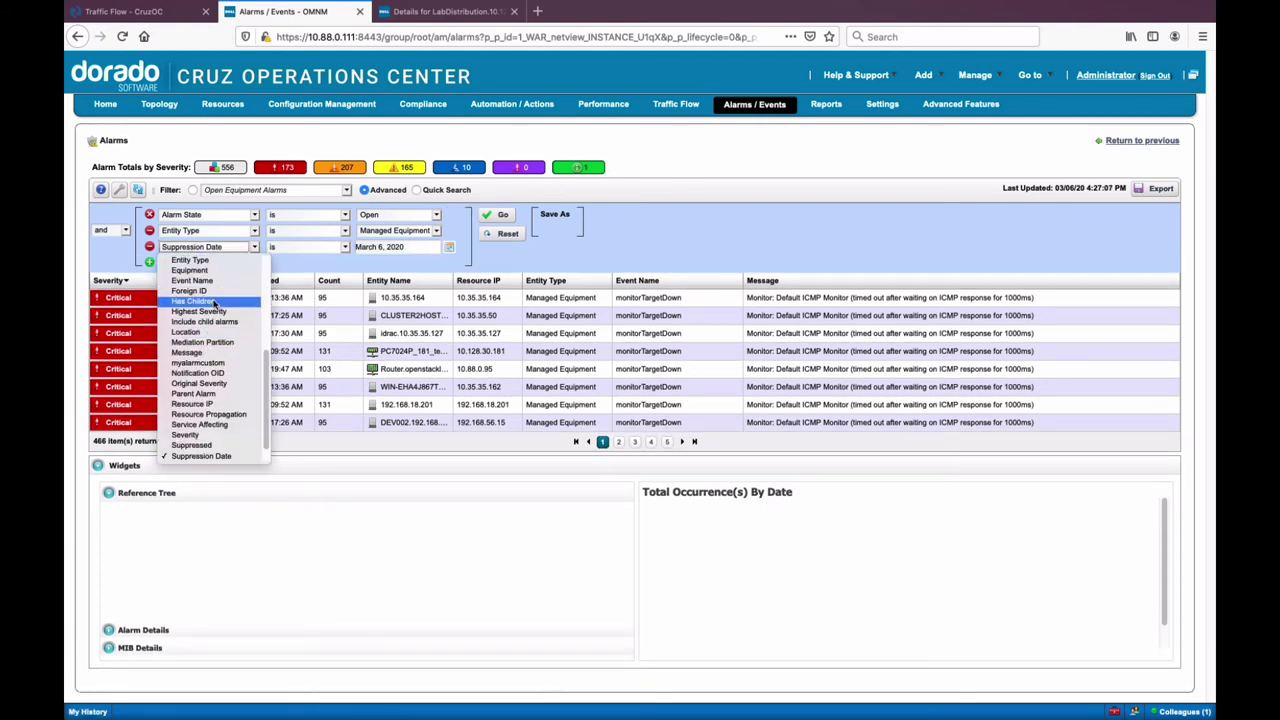
click(198, 372)
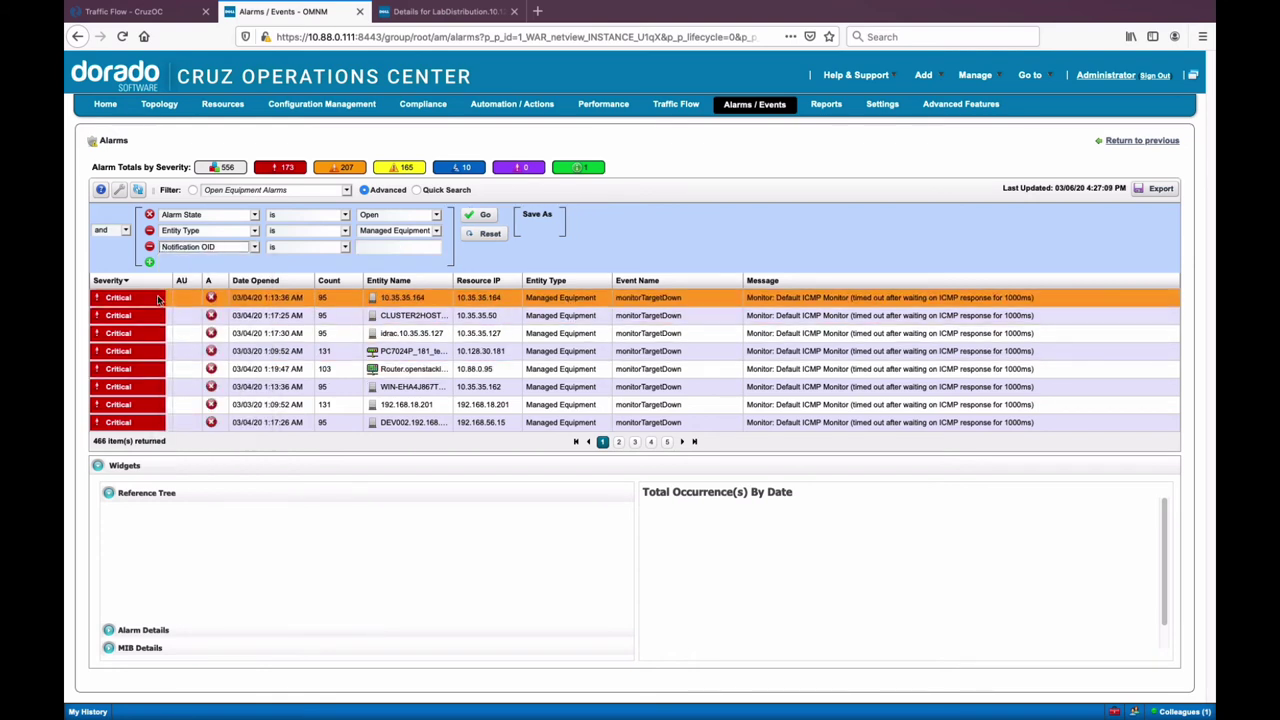
click(149, 263)
click(197, 264)
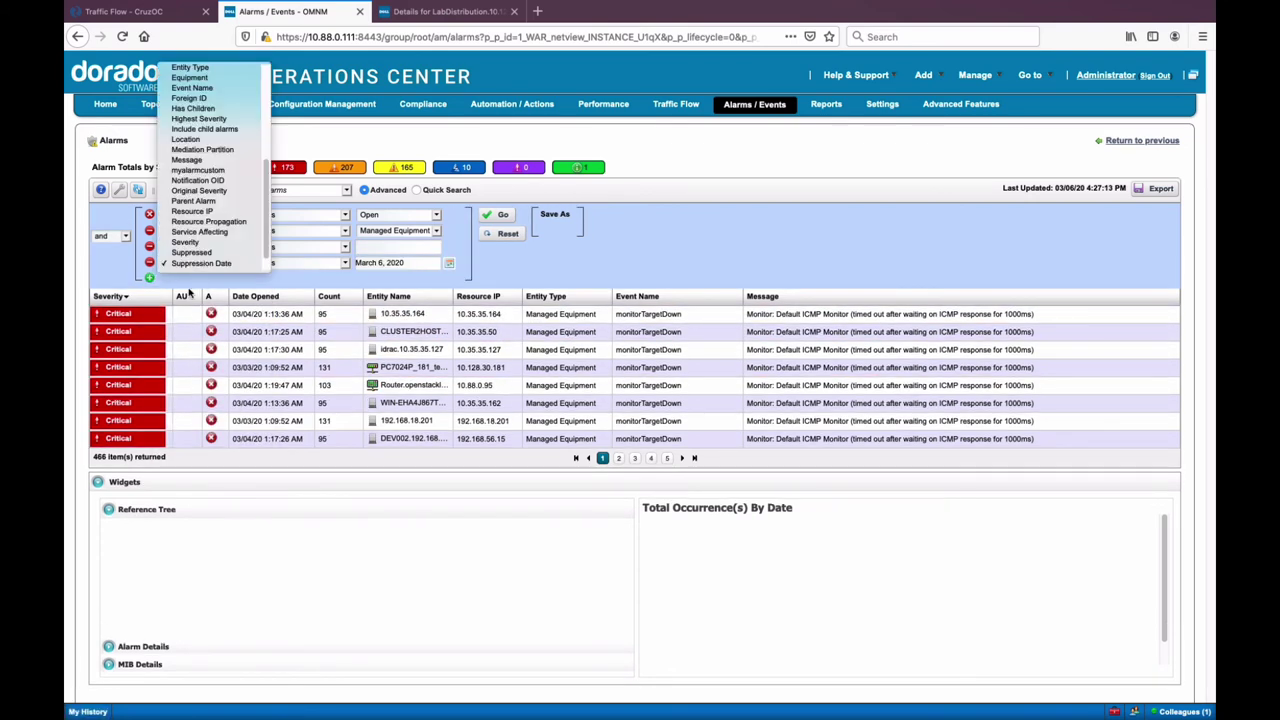
click(204, 243)
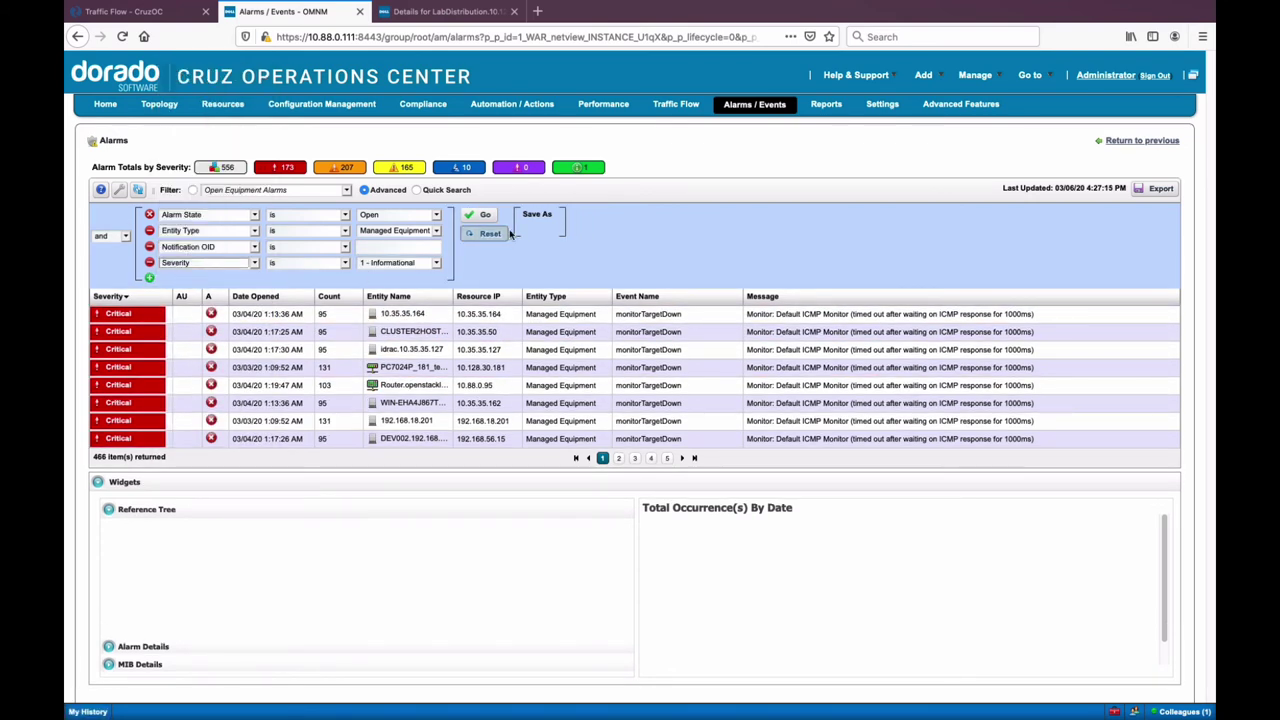
Return to the saved alarm filters and apply the one named last 10 min
click(193, 190)
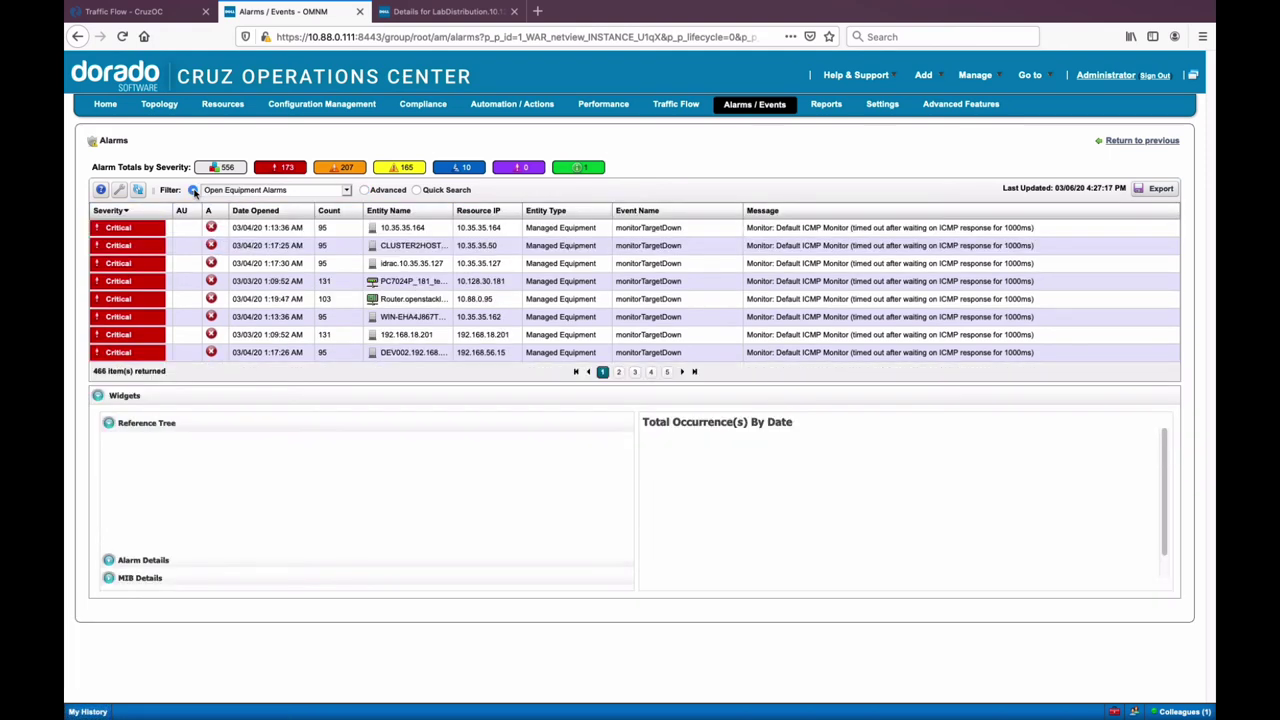
click(346, 190)
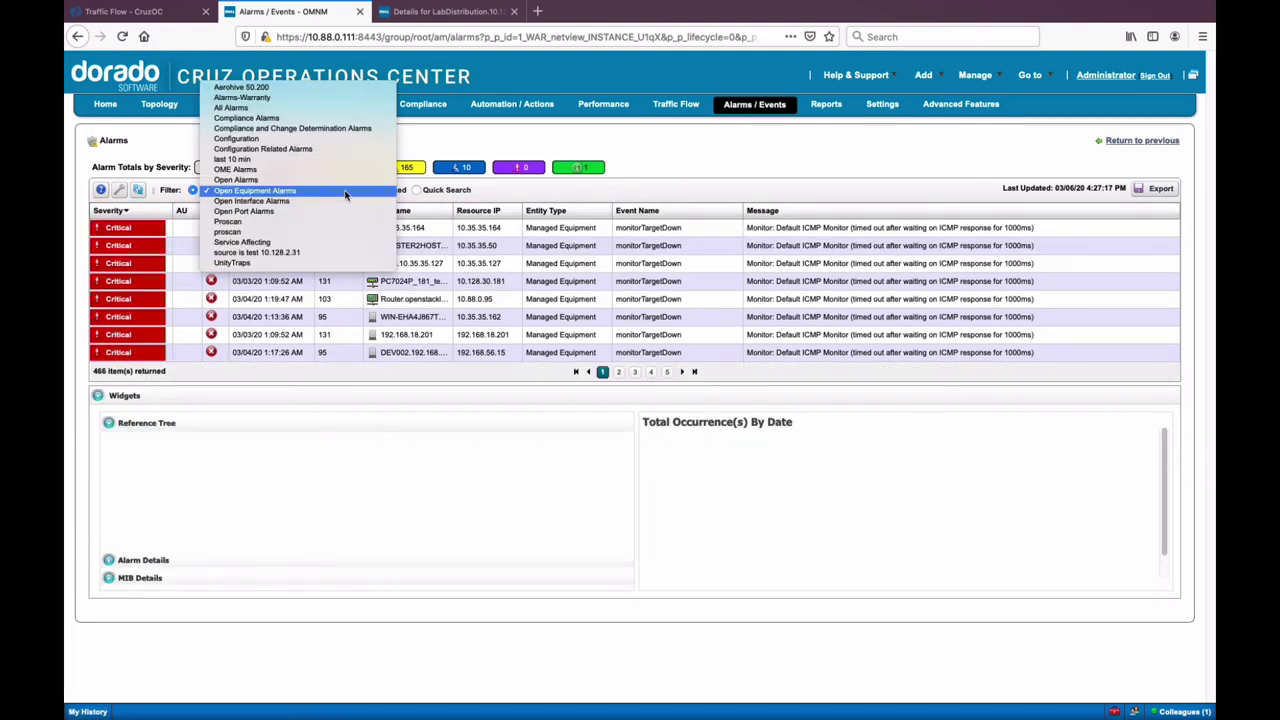
click(301, 165)
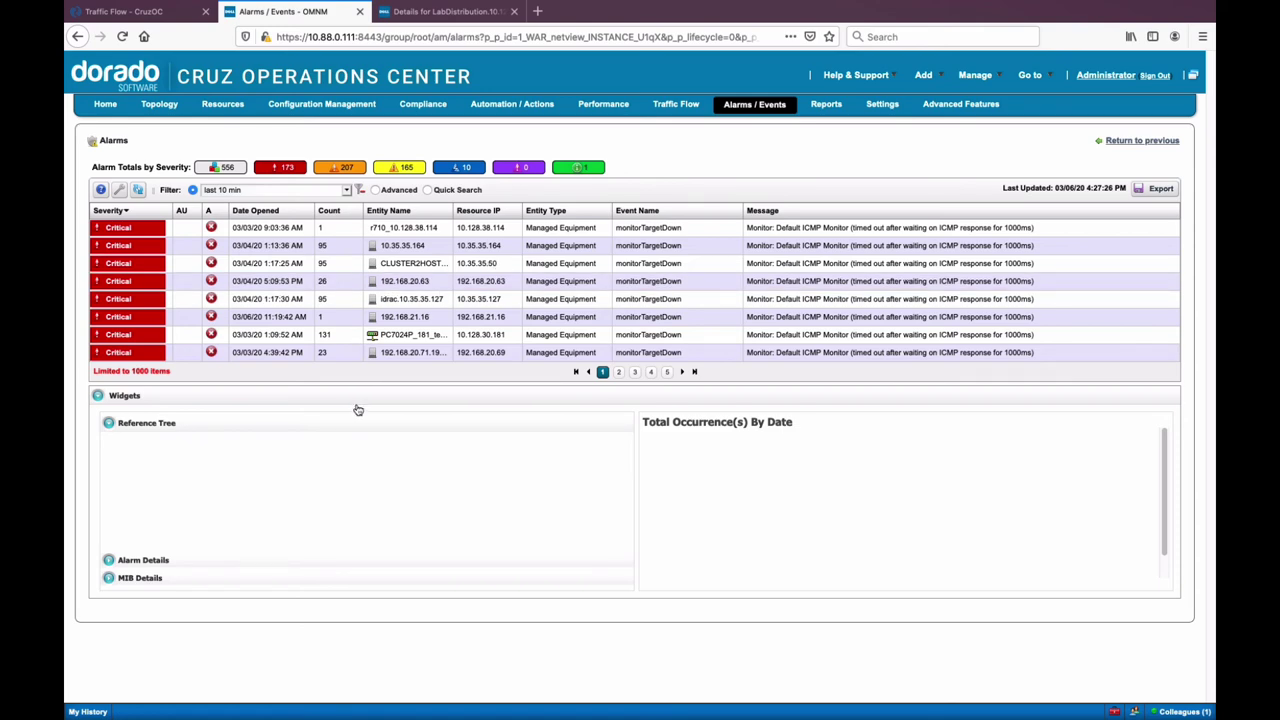
Open the alarm table's column settings and try moving Date Opened ahead of Acknowledged, leaving without applying the change
click(120, 191)
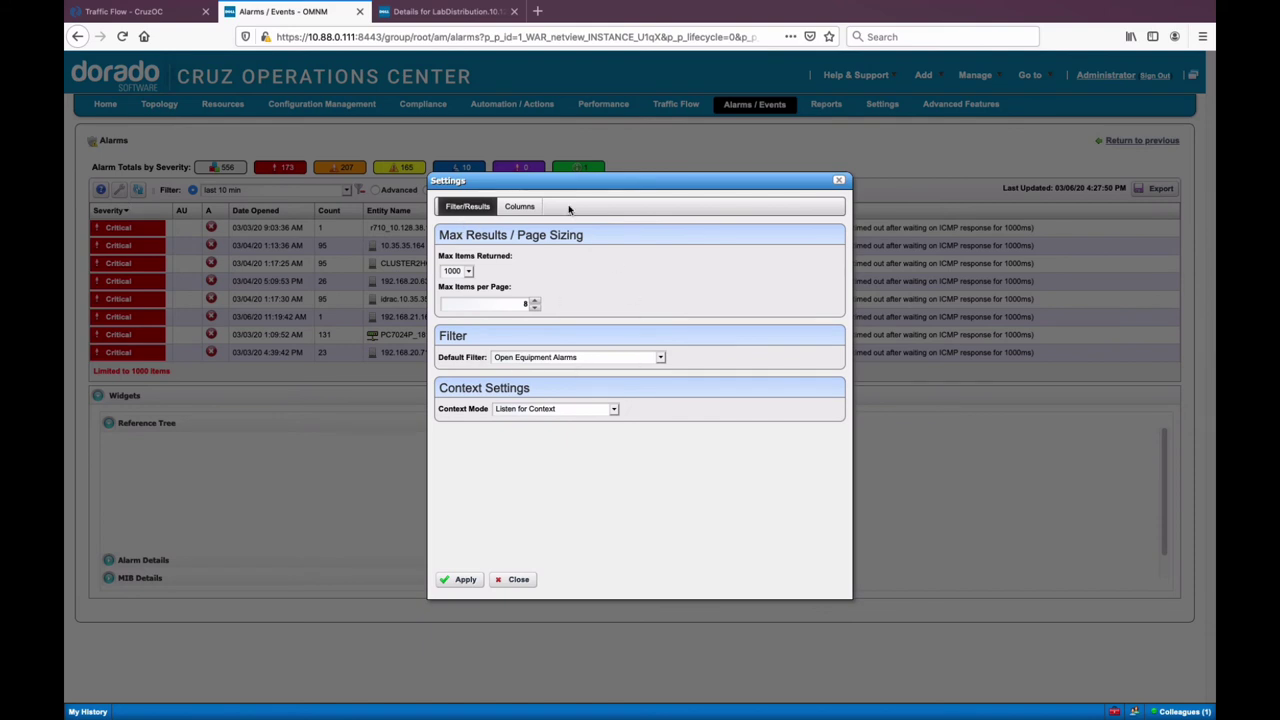
click(520, 206)
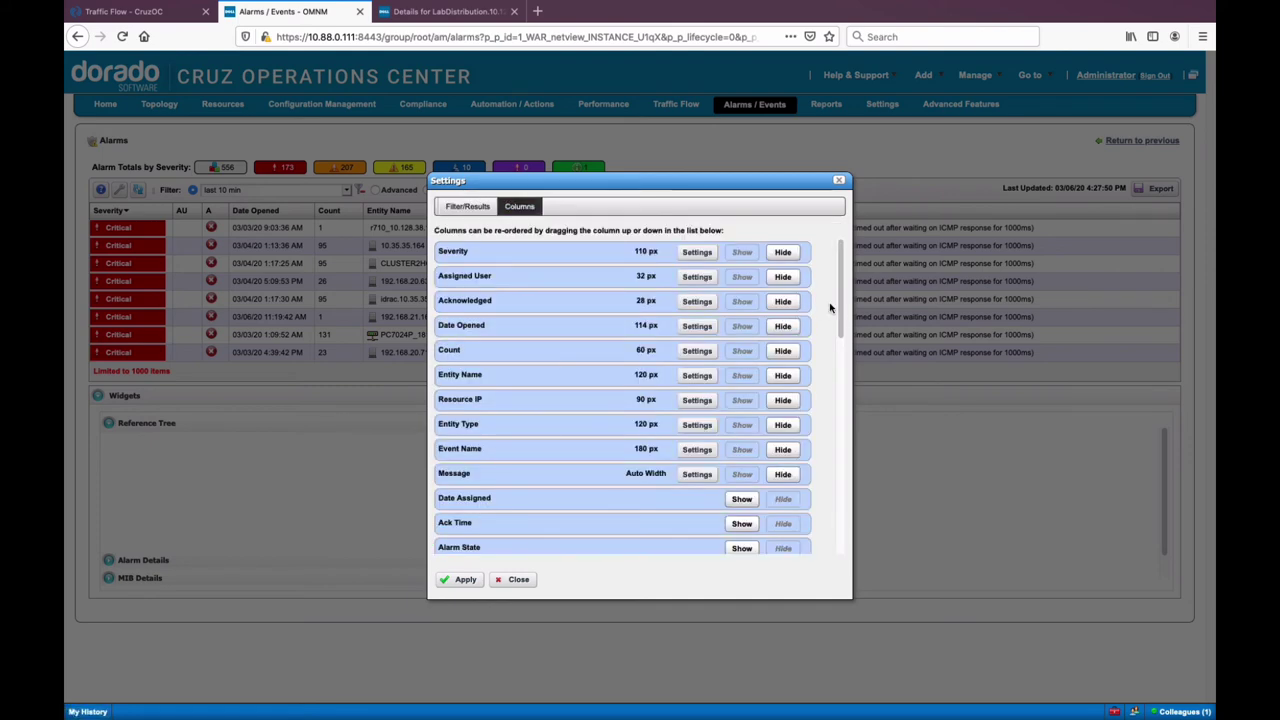
drag(838, 296, 807, 286)
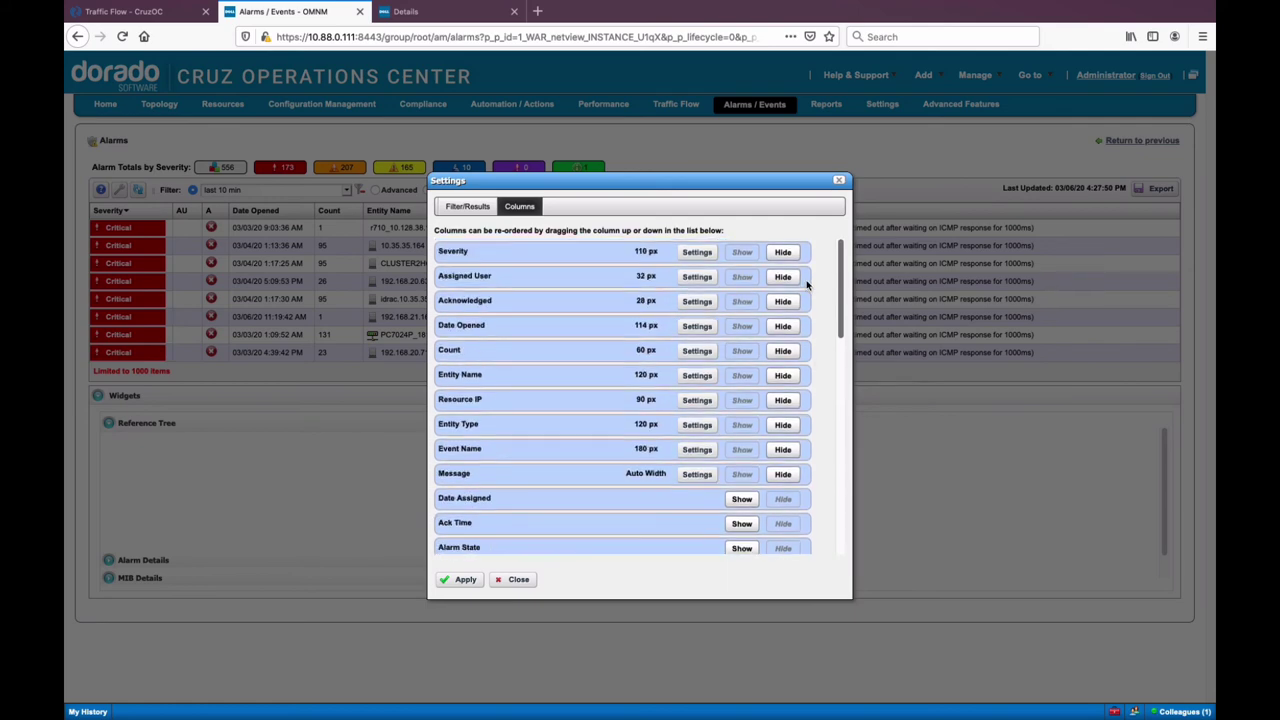
drag(600, 329, 551, 310)
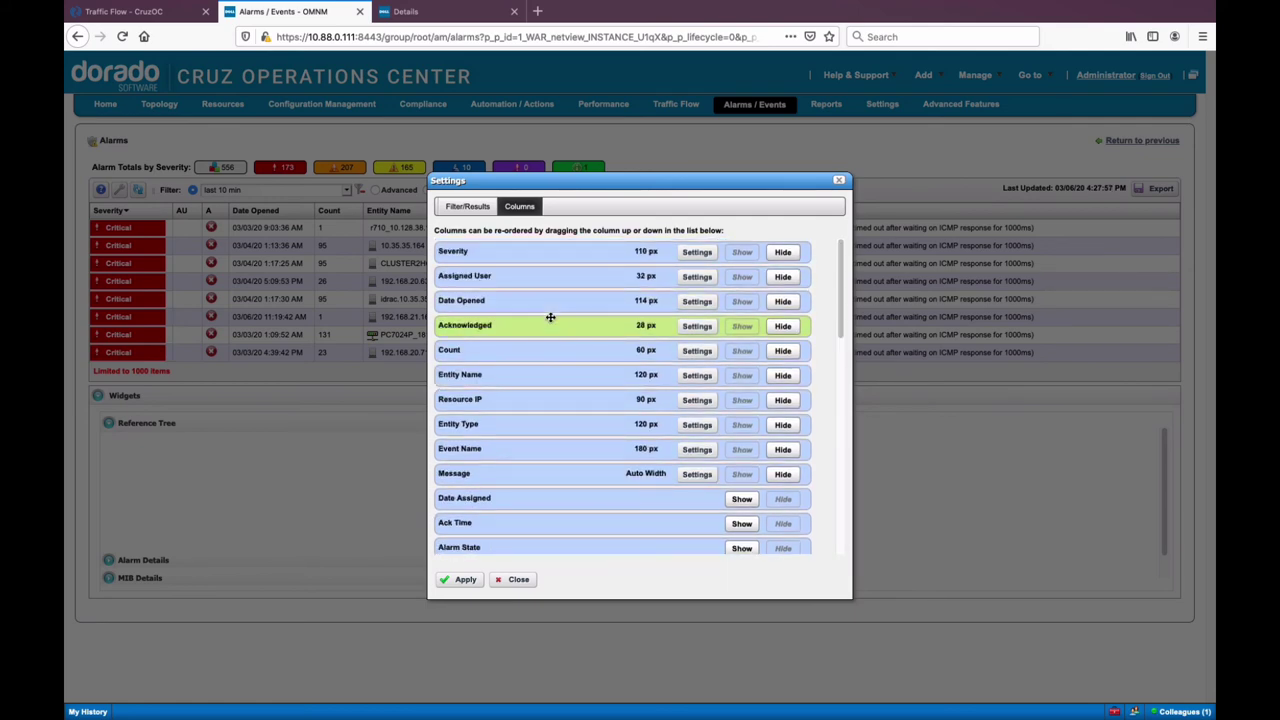
click(519, 580)
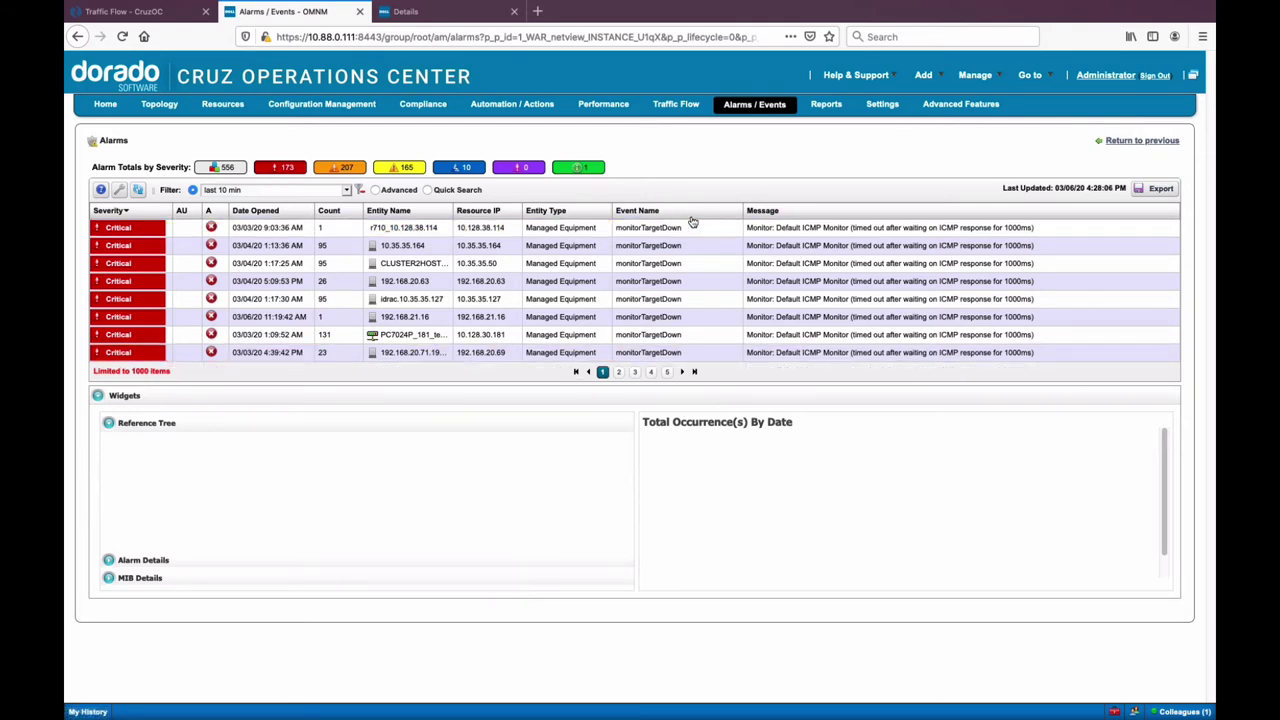
Go to the Reports page and search the reports for inv
click(827, 110)
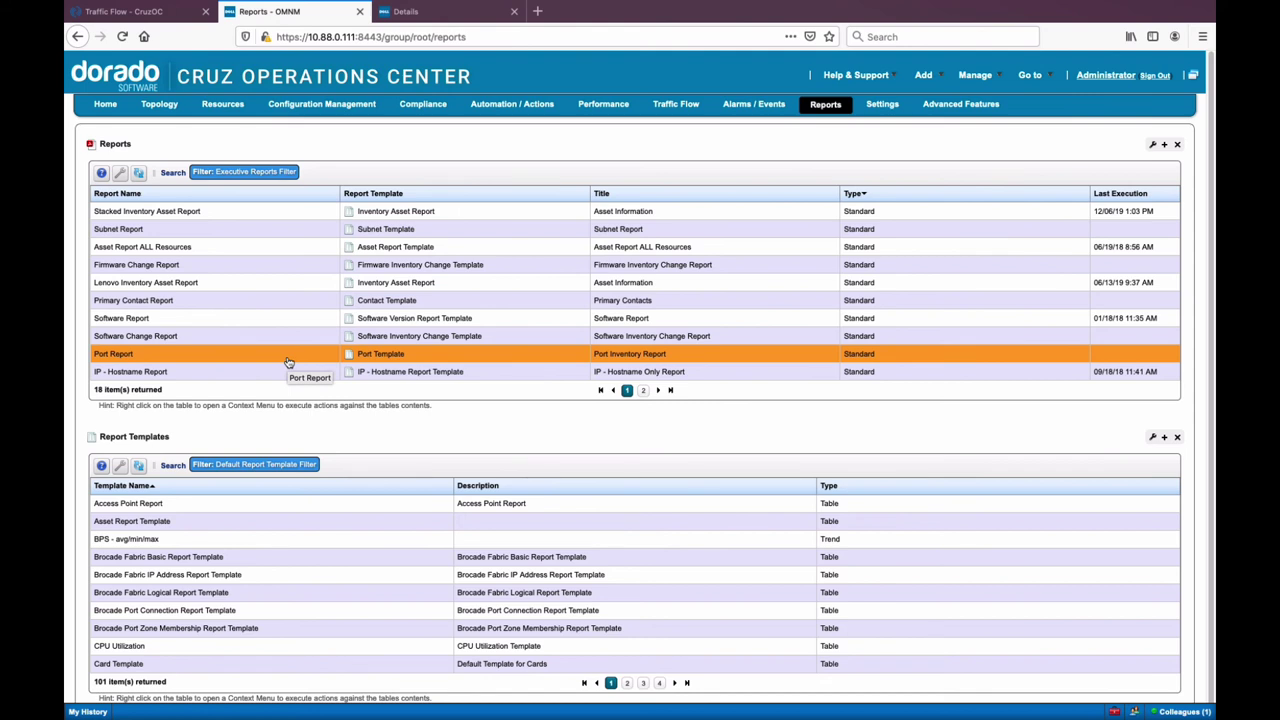
click(174, 174)
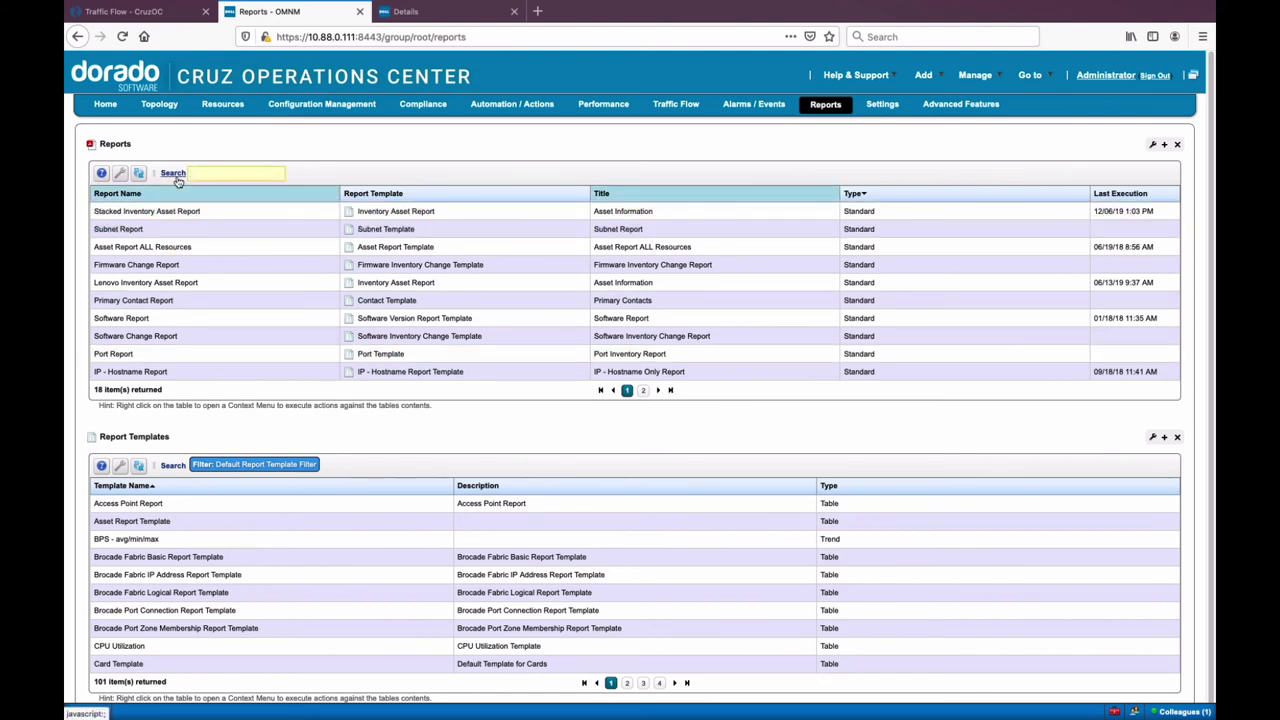
text(inv)
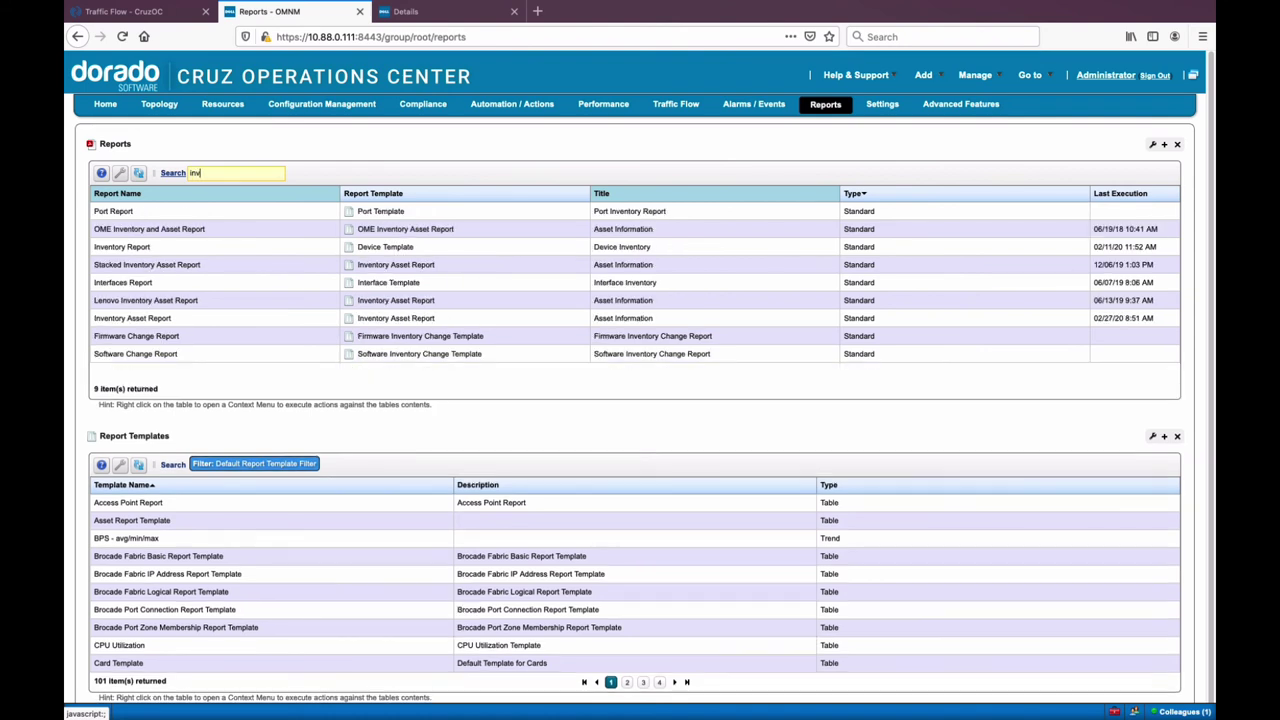
Execute the Inventory Report and check its progress in the refreshed alert/action history
right_click(210, 247)
click(210, 247)
right_click(211, 248)
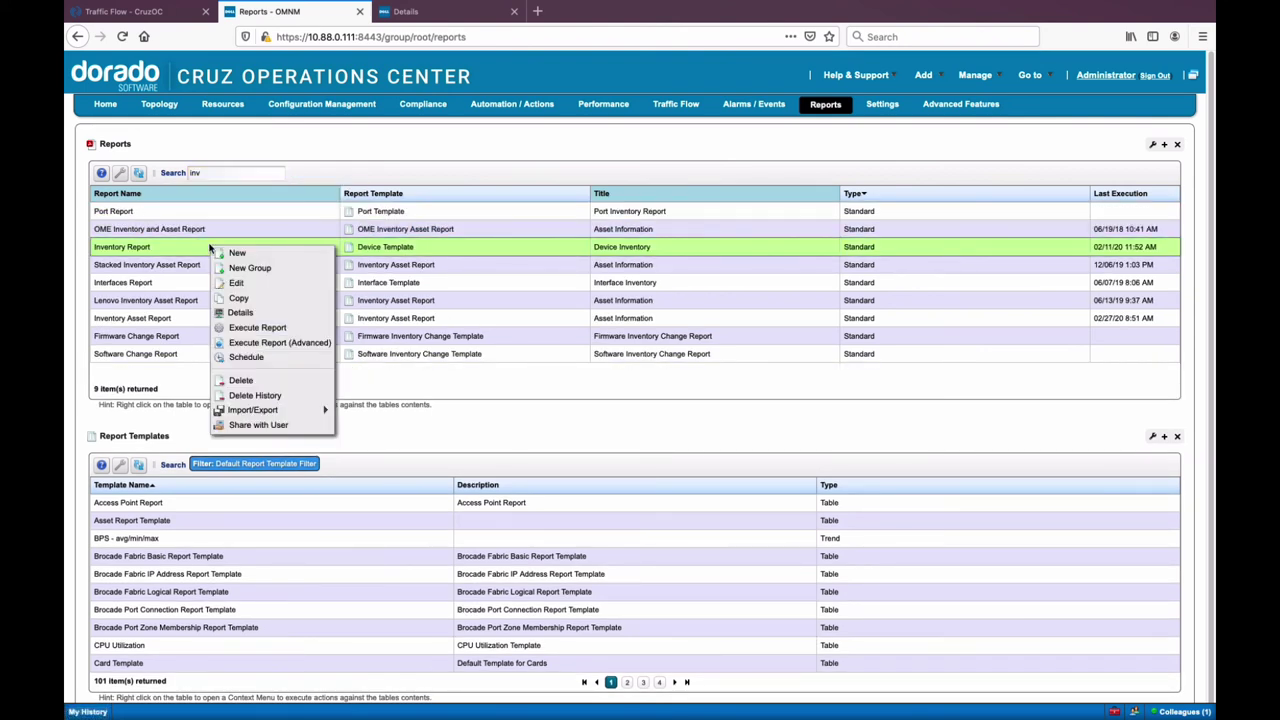
click(262, 328)
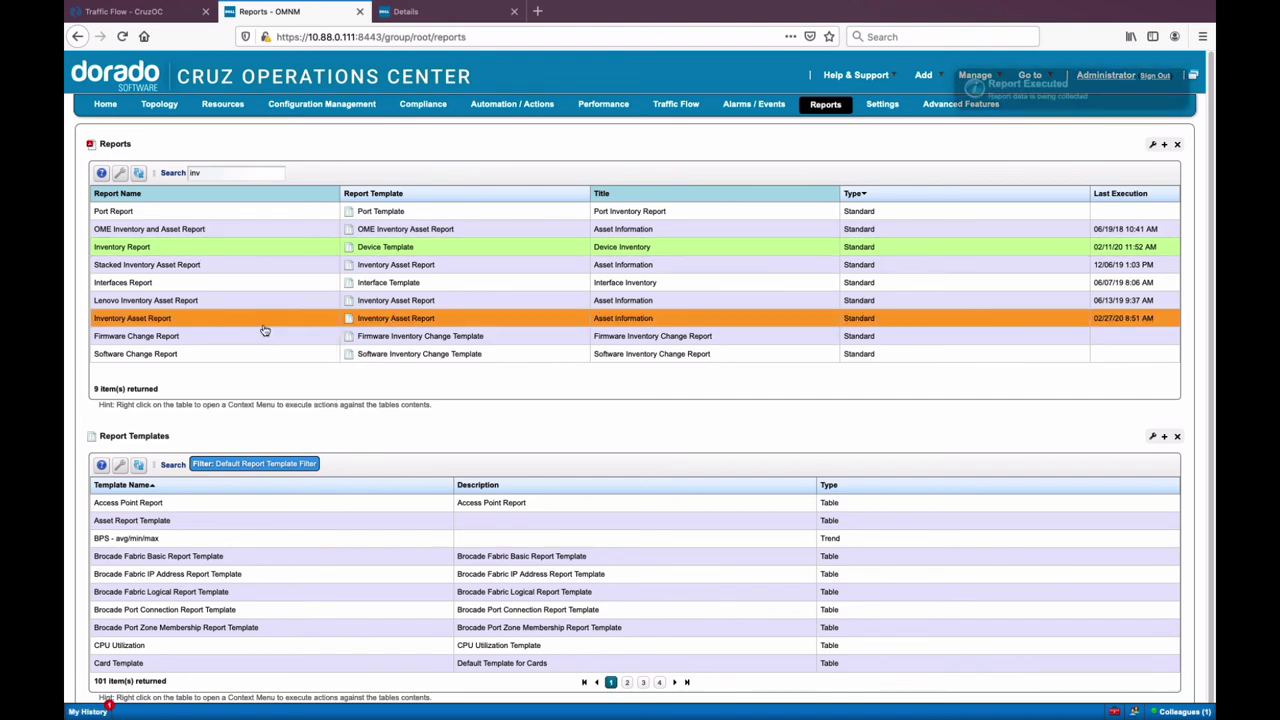
click(87, 711)
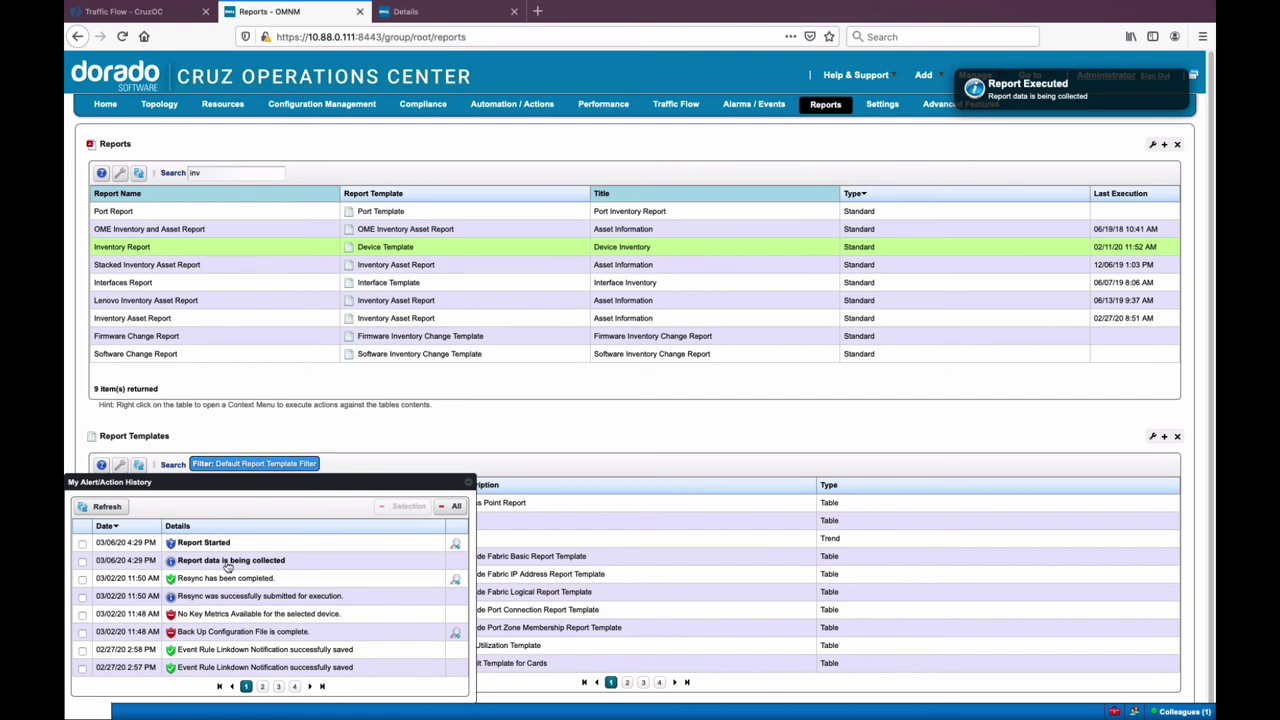
click(103, 508)
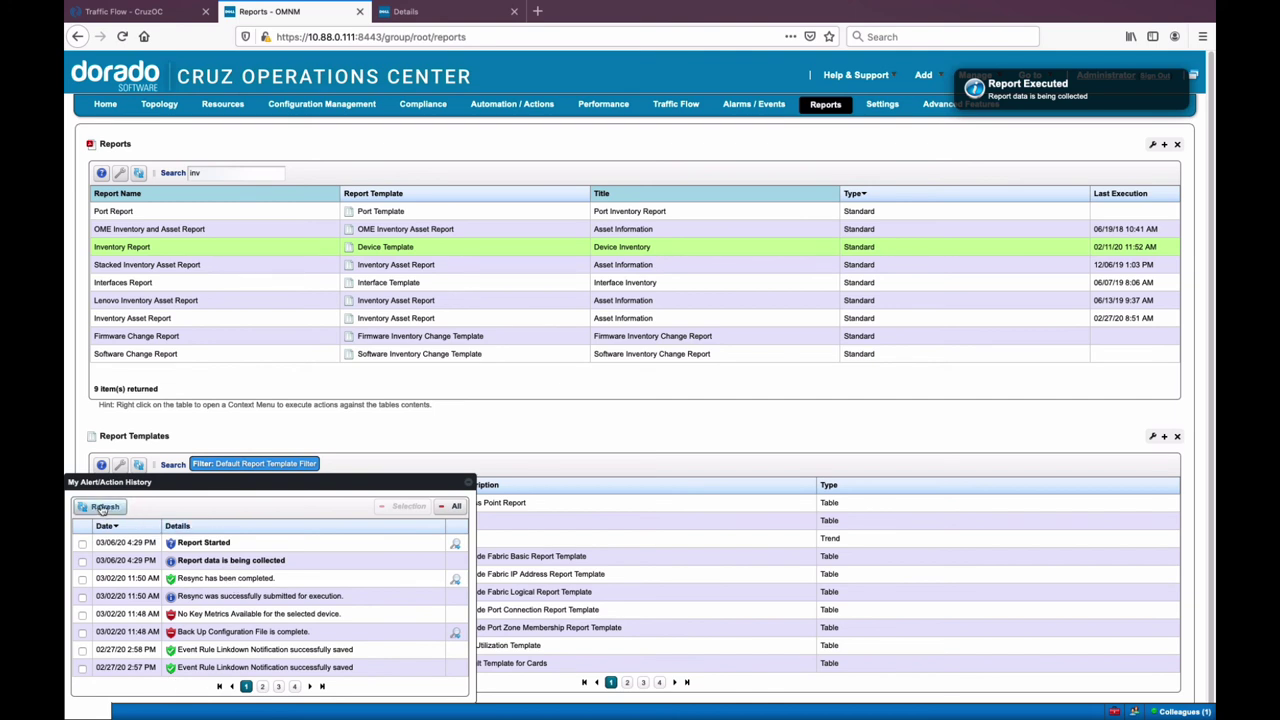
click(467, 482)
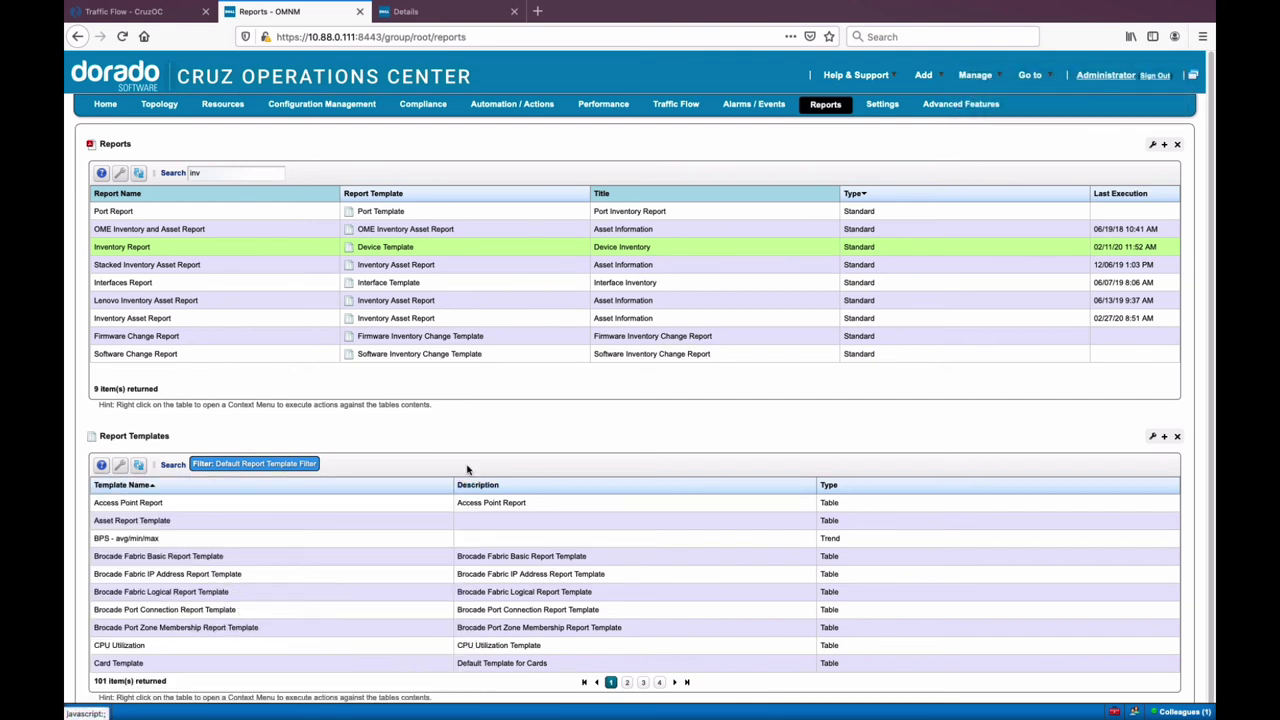
Open the Inventory Report's advanced execution parameters and review the export types, keeping PDF
right_click(253, 251)
click(253, 251)
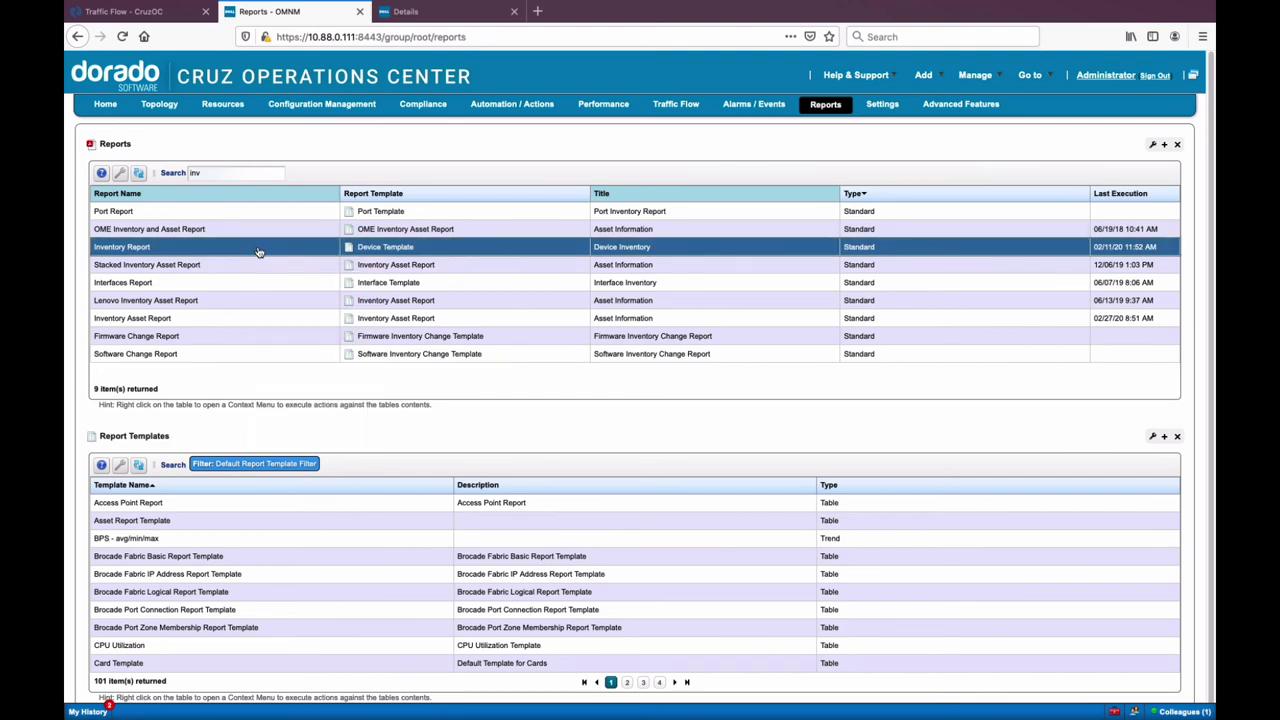
right_click(258, 250)
click(322, 344)
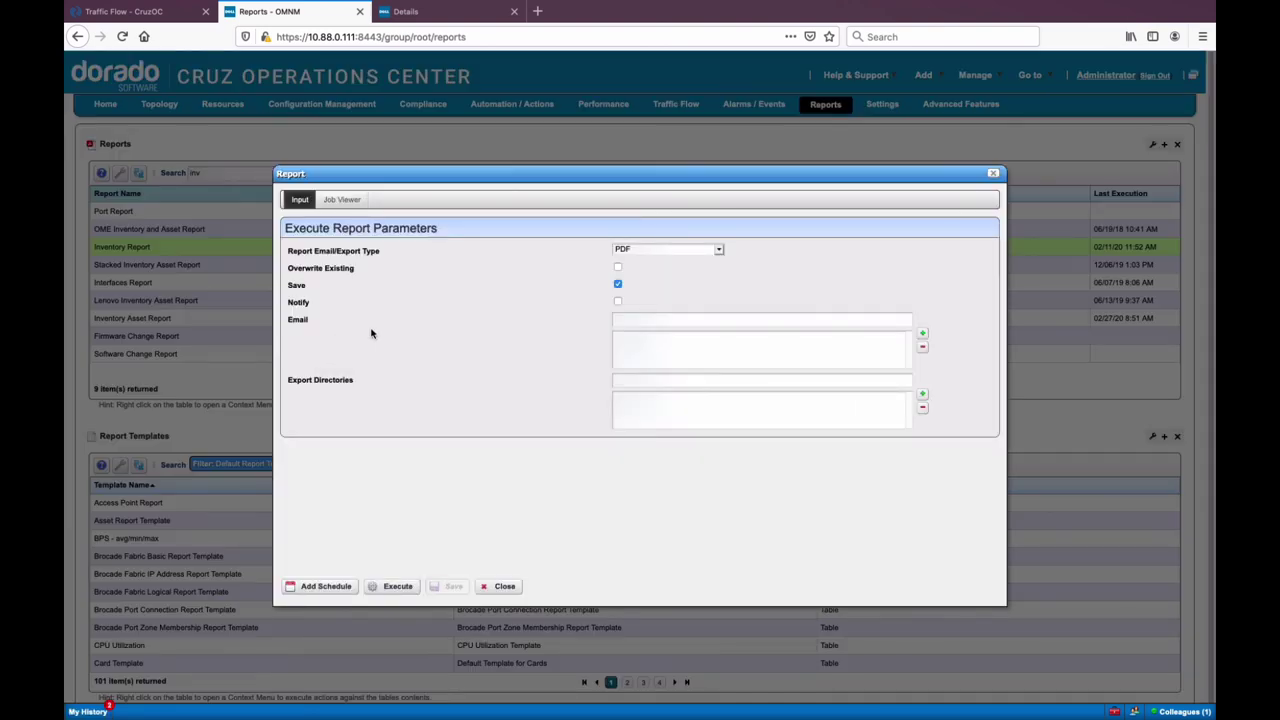
click(718, 250)
click(716, 251)
click(717, 251)
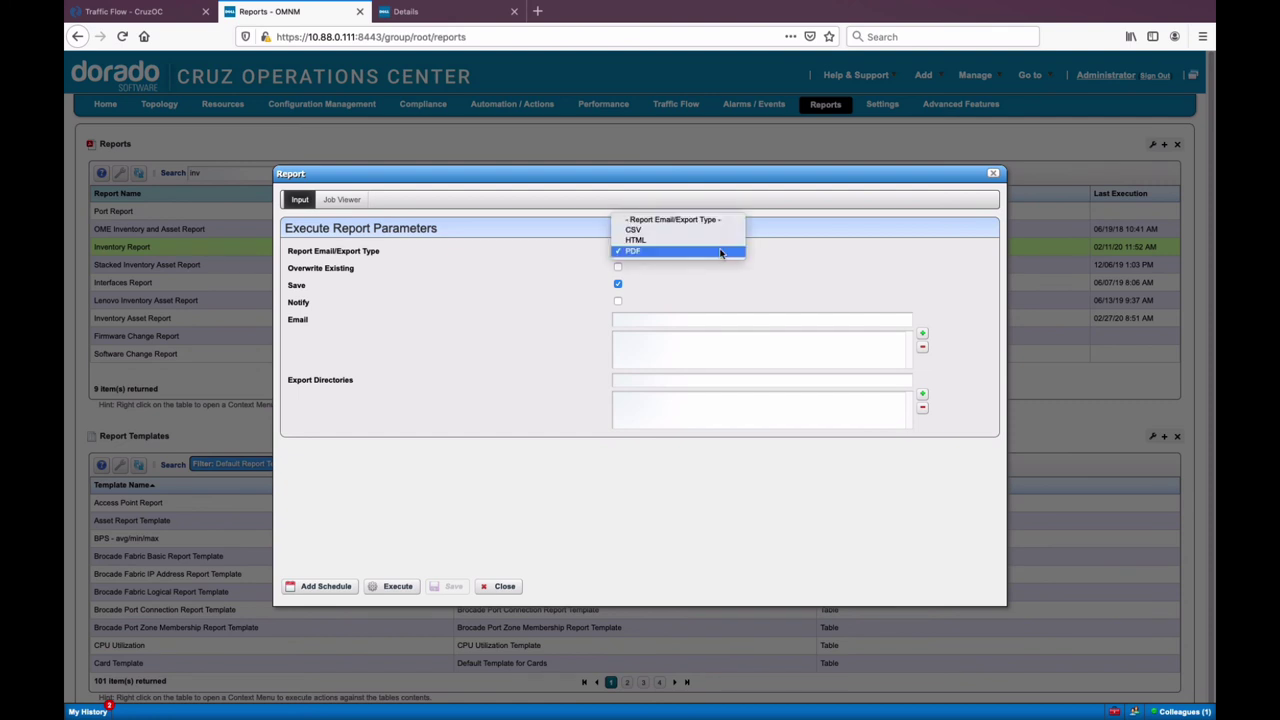
click(720, 252)
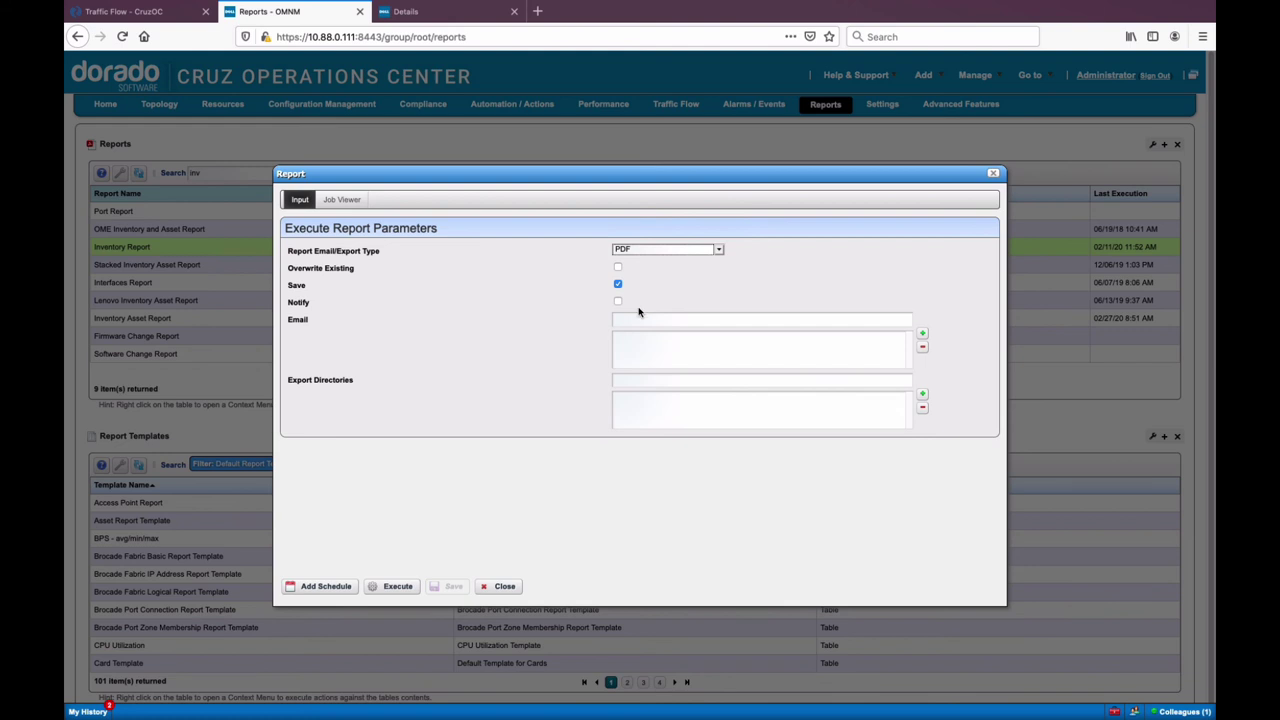
Inspect the Export Directories and Email fields, turn on Notify, and leave the report parameters without executing
click(636, 379)
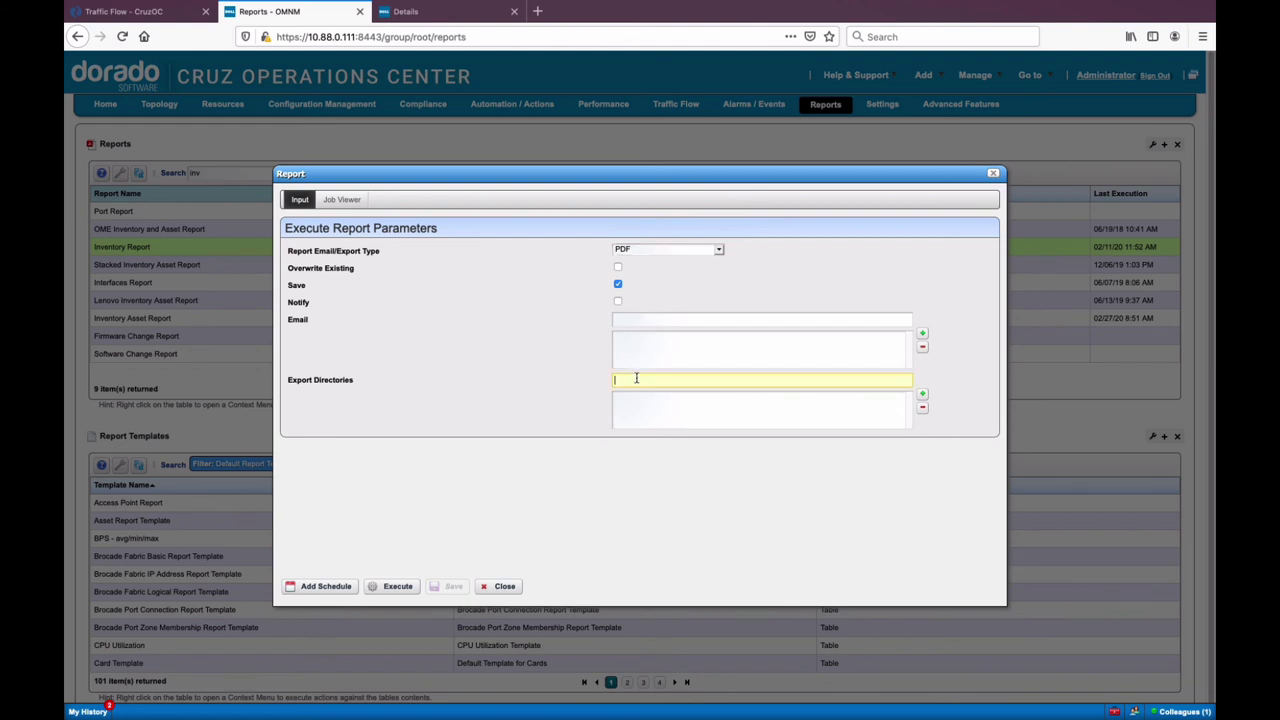
click(618, 302)
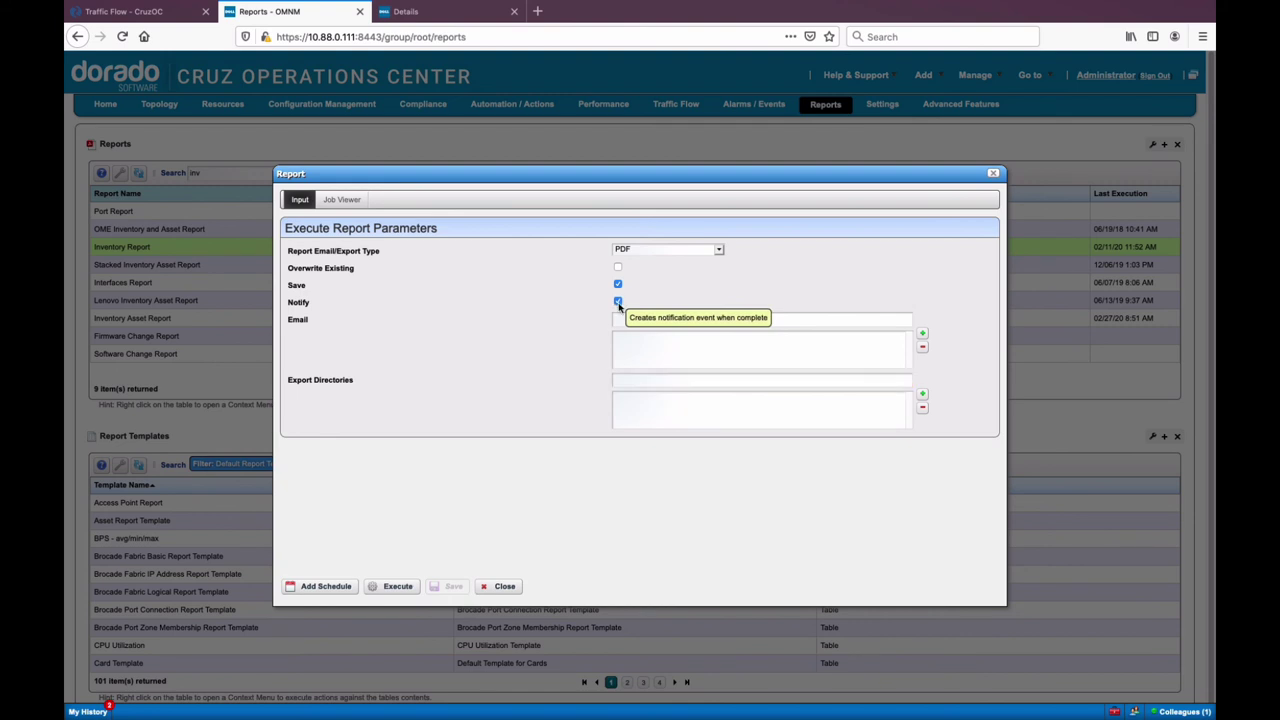
click(623, 318)
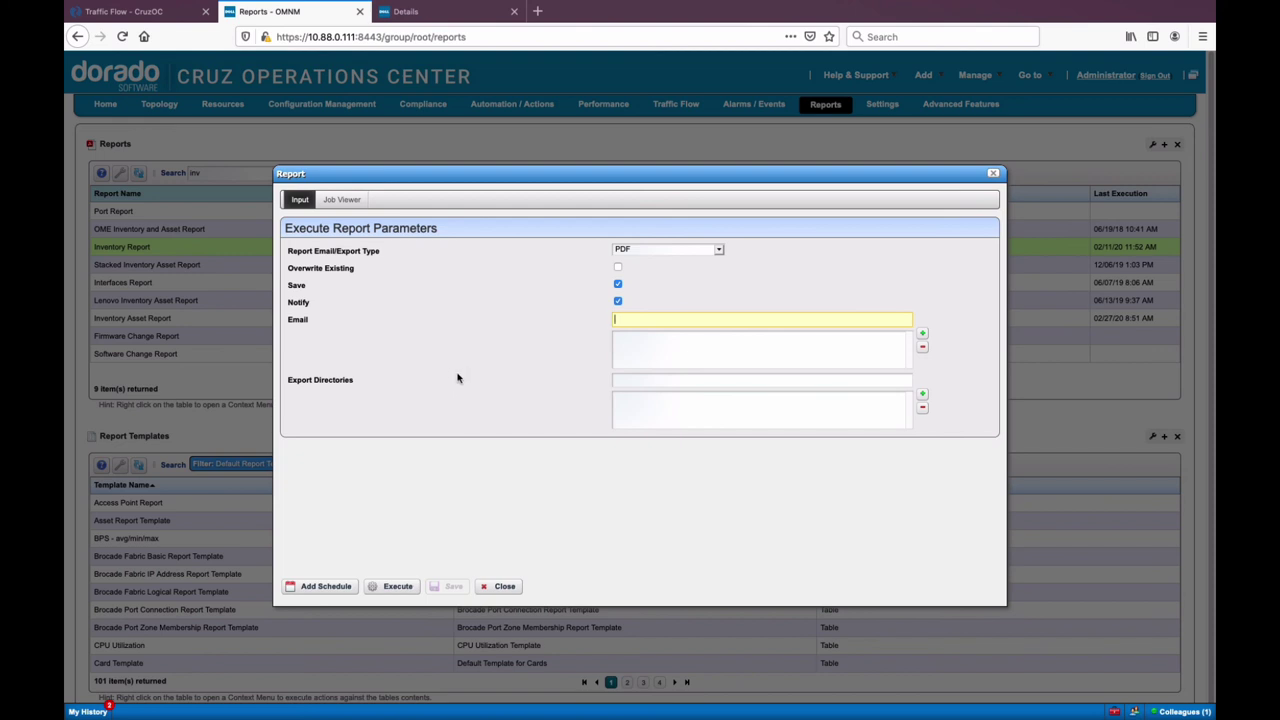
click(993, 175)
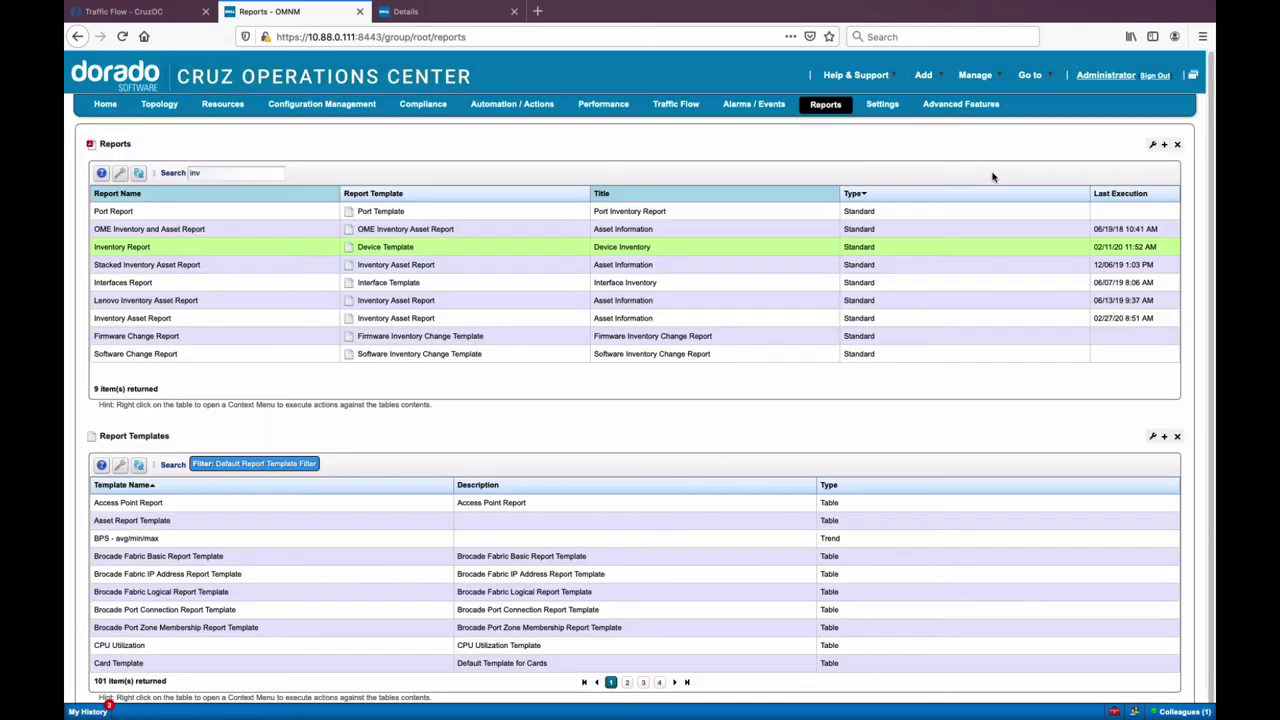
Replace the report search phrase with change
click(190, 174)
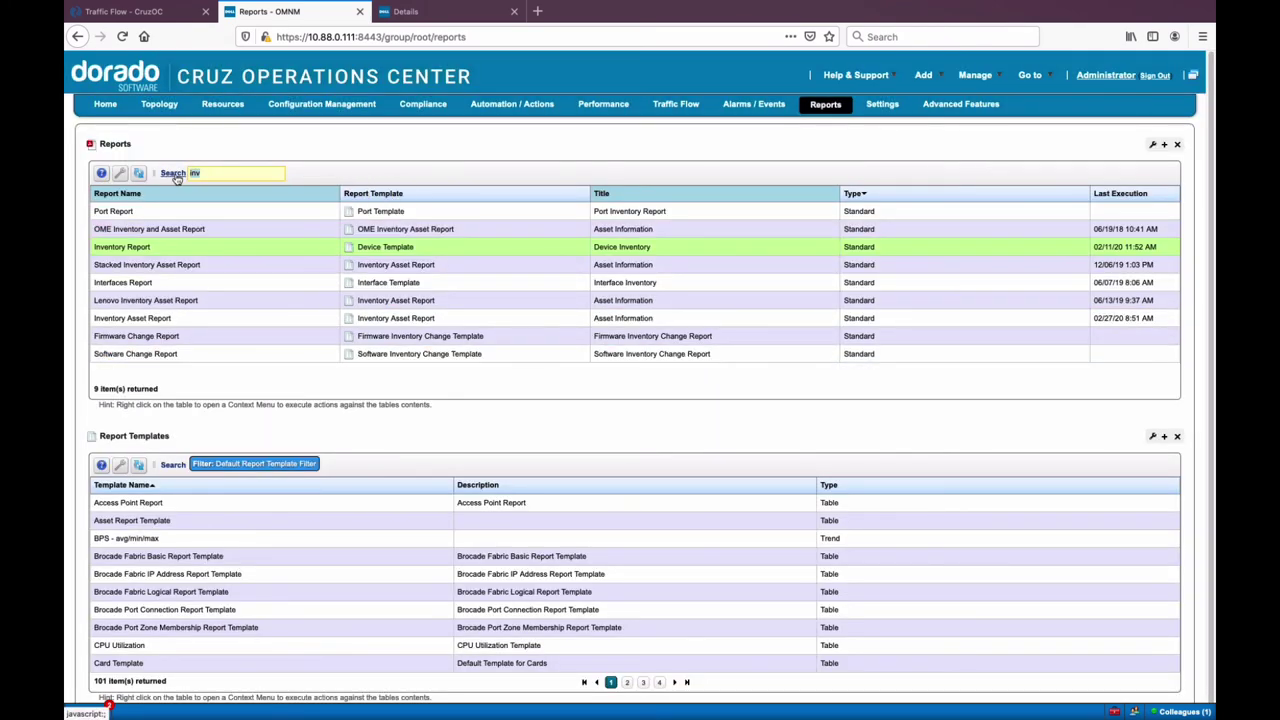
text(a)
key(BackSpace)
key(BackSpace)
key(BackSpace)
key(BackSpace)
text(cg)
key(BackSpace)
text(hange)
Look over the firmware, software, hardware and configuration change reports
click(180, 214)
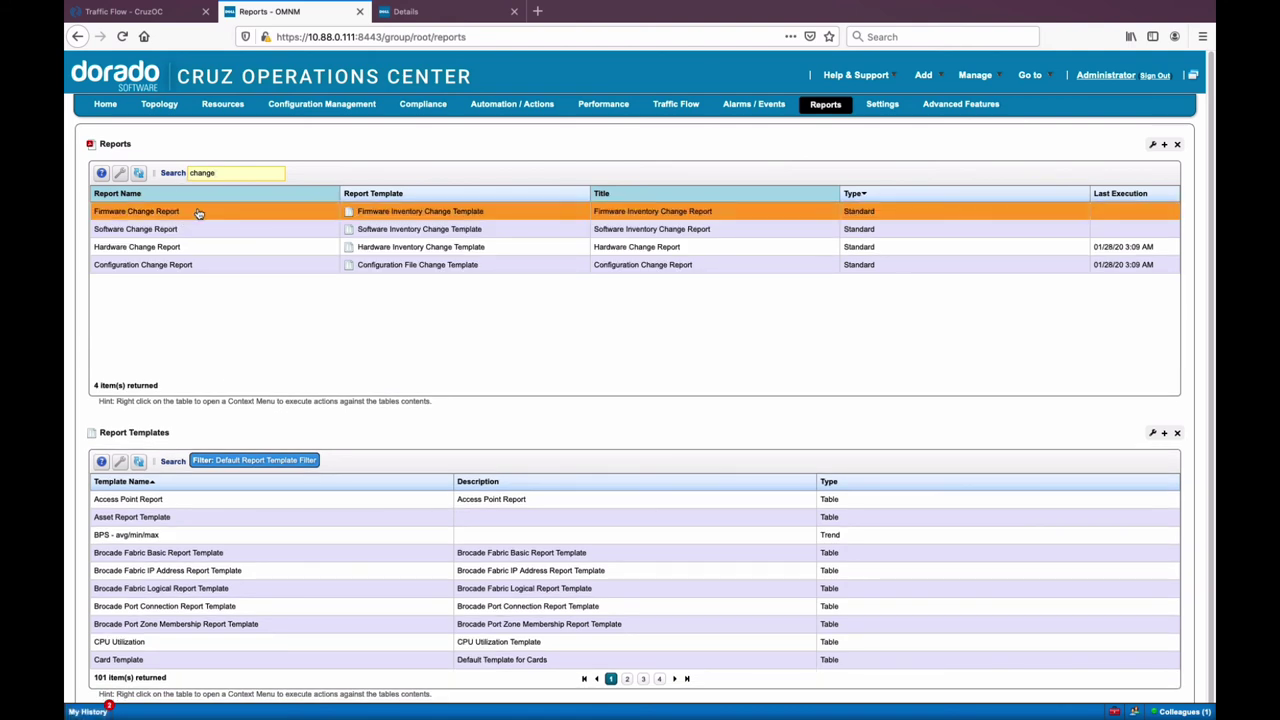
click(198, 229)
click(199, 246)
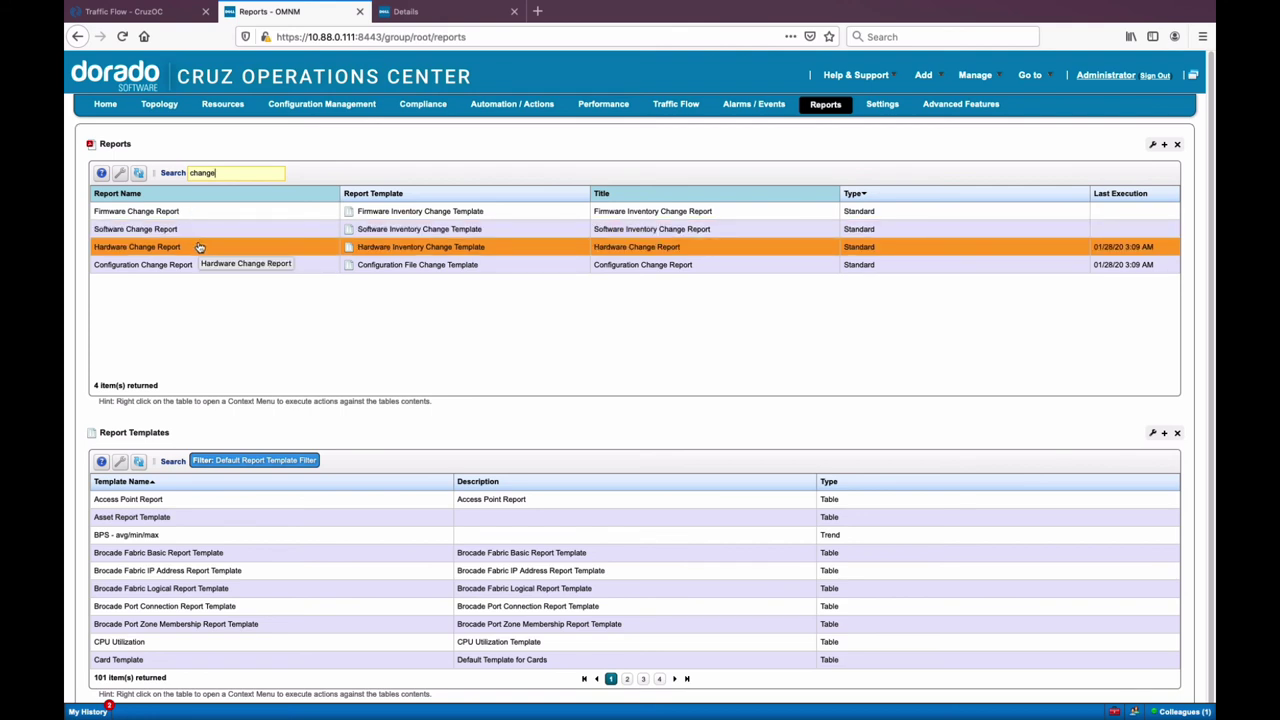
click(185, 263)
click(189, 248)
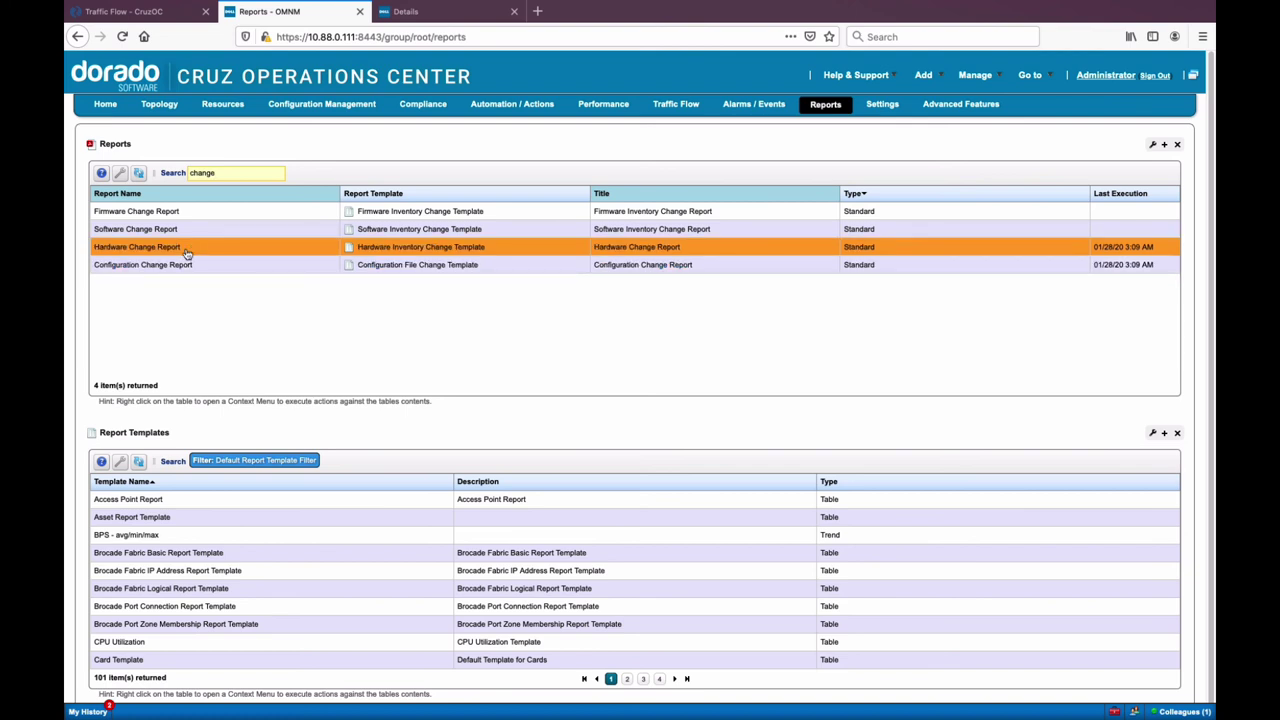
click(172, 265)
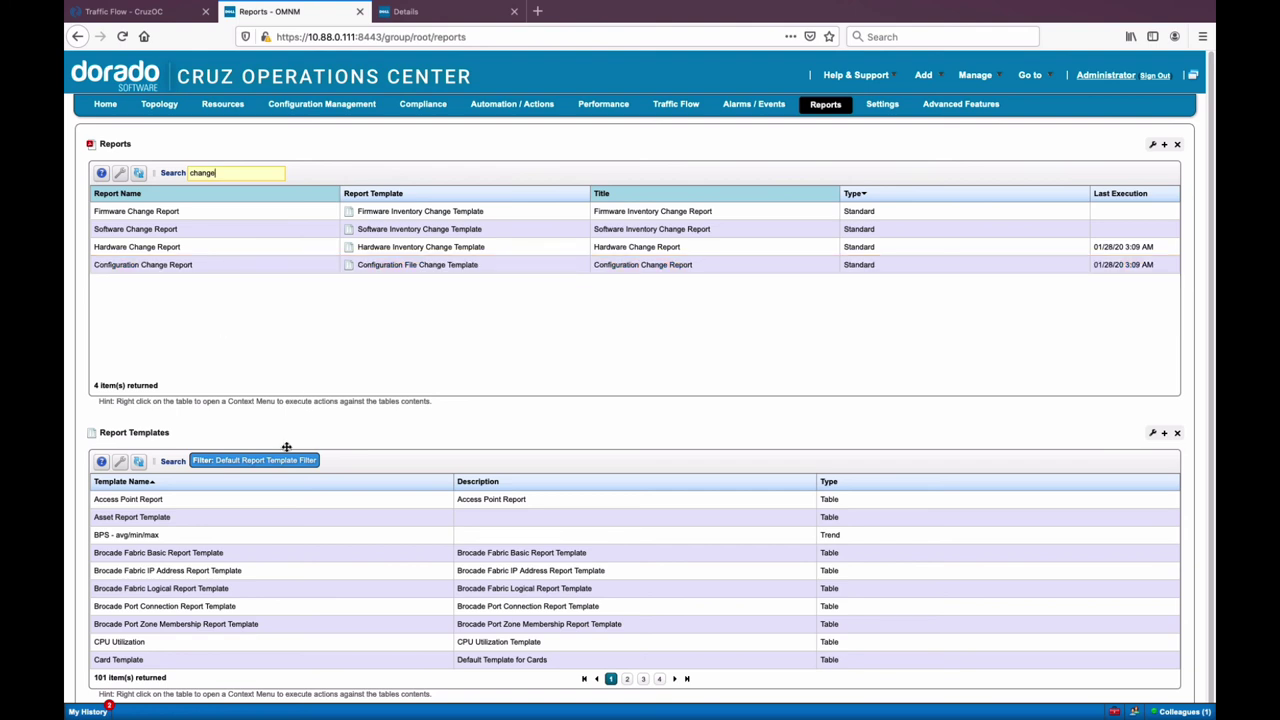
Search the reports for bw to find the bandwidth monitor reports
drag(232, 175, 173, 173)
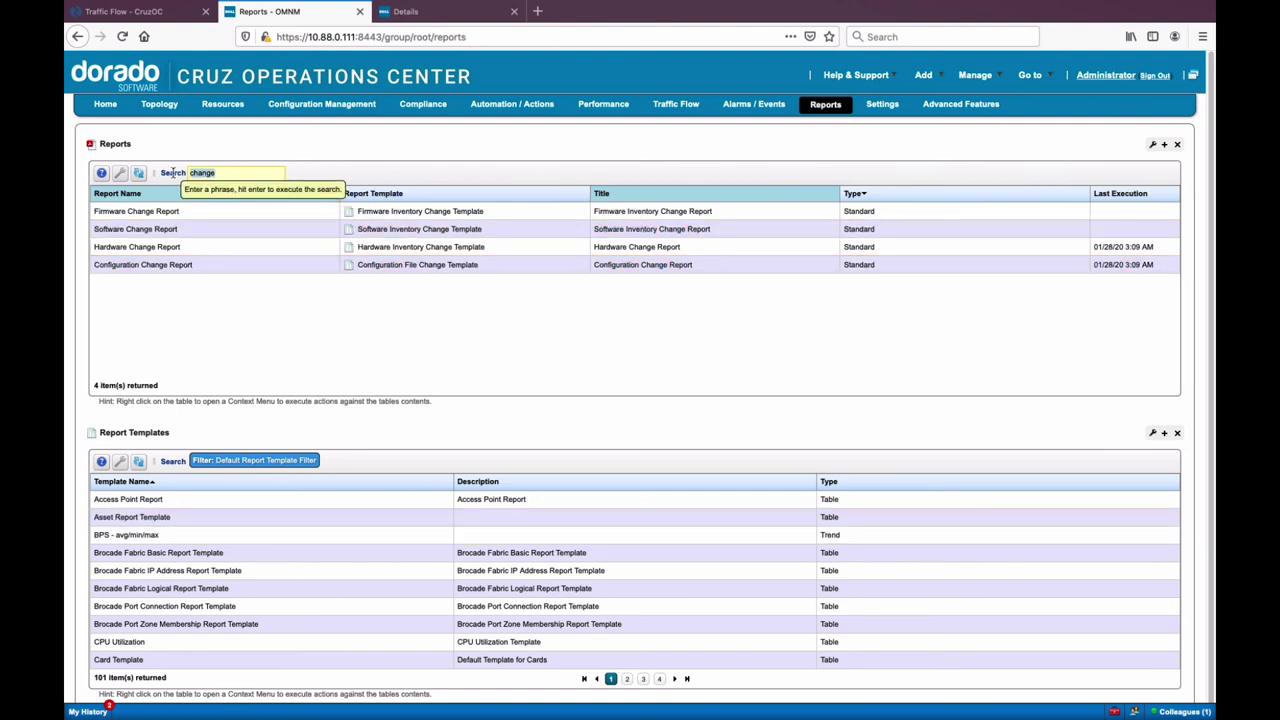
text(bw)
key(Return)
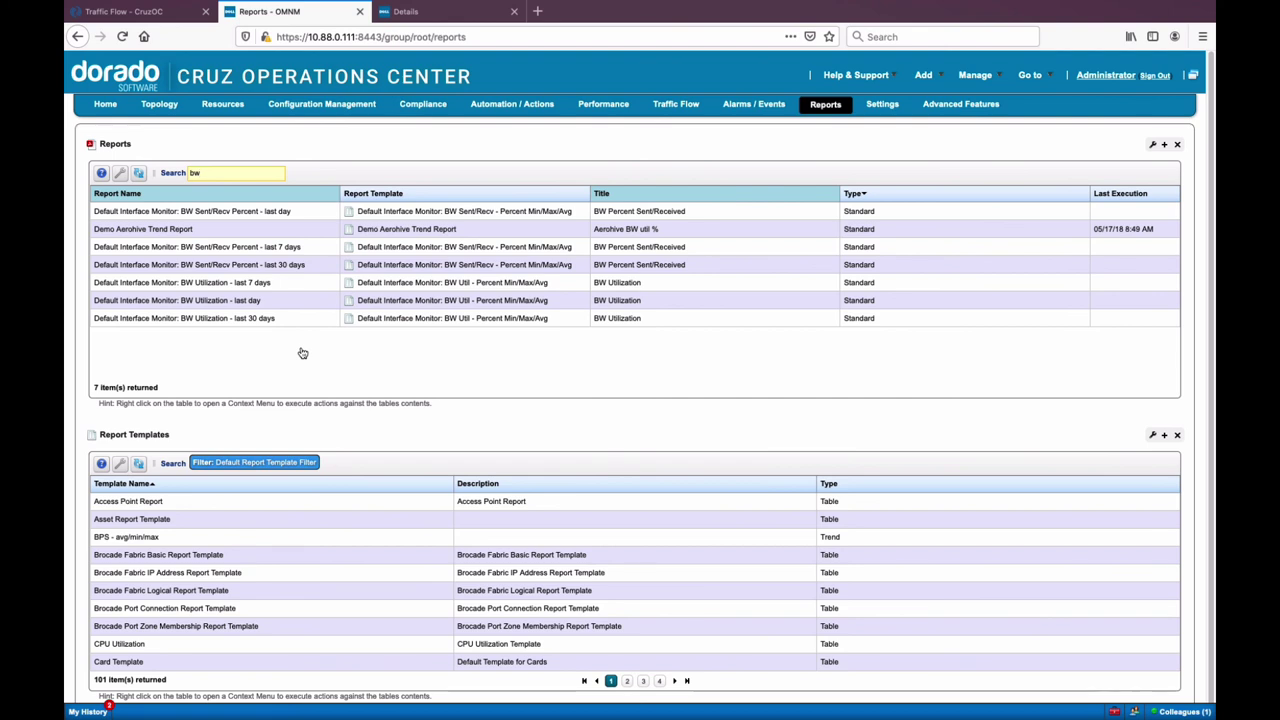
Review the options for creating a new report template, including the Trend Template type
right_click(295, 502)
mouse_move(321, 507)
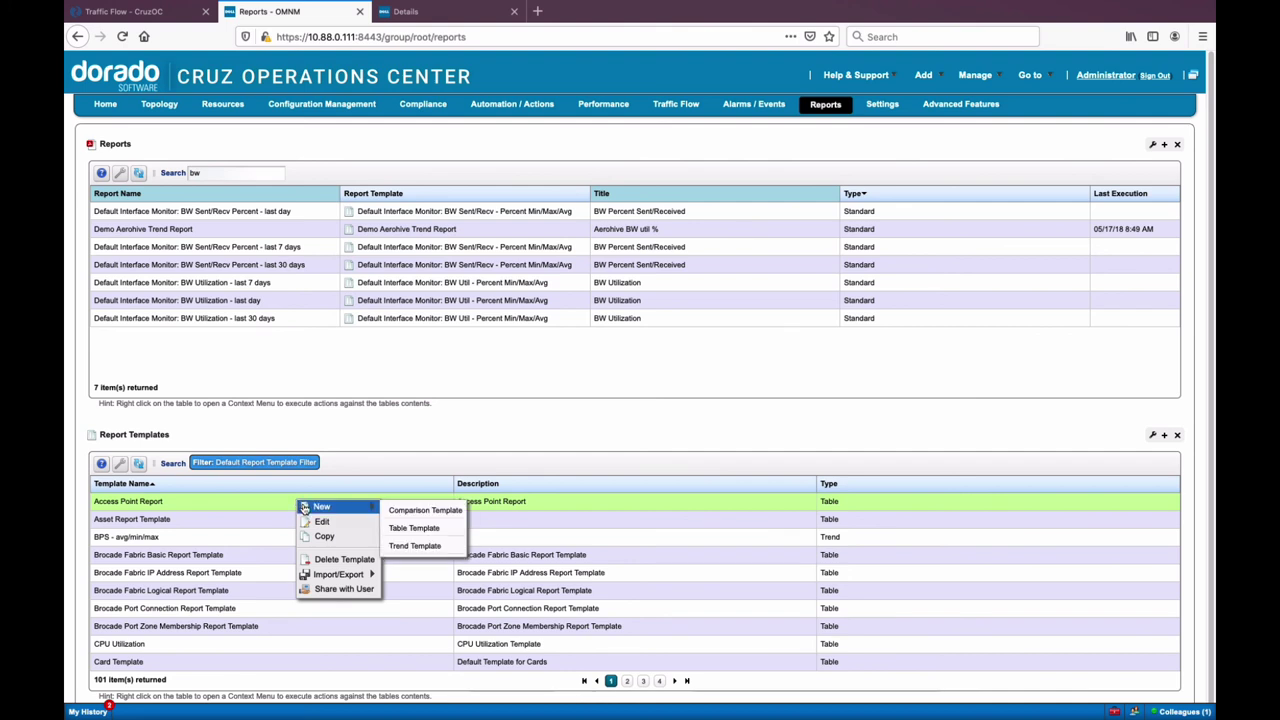
click(419, 548)
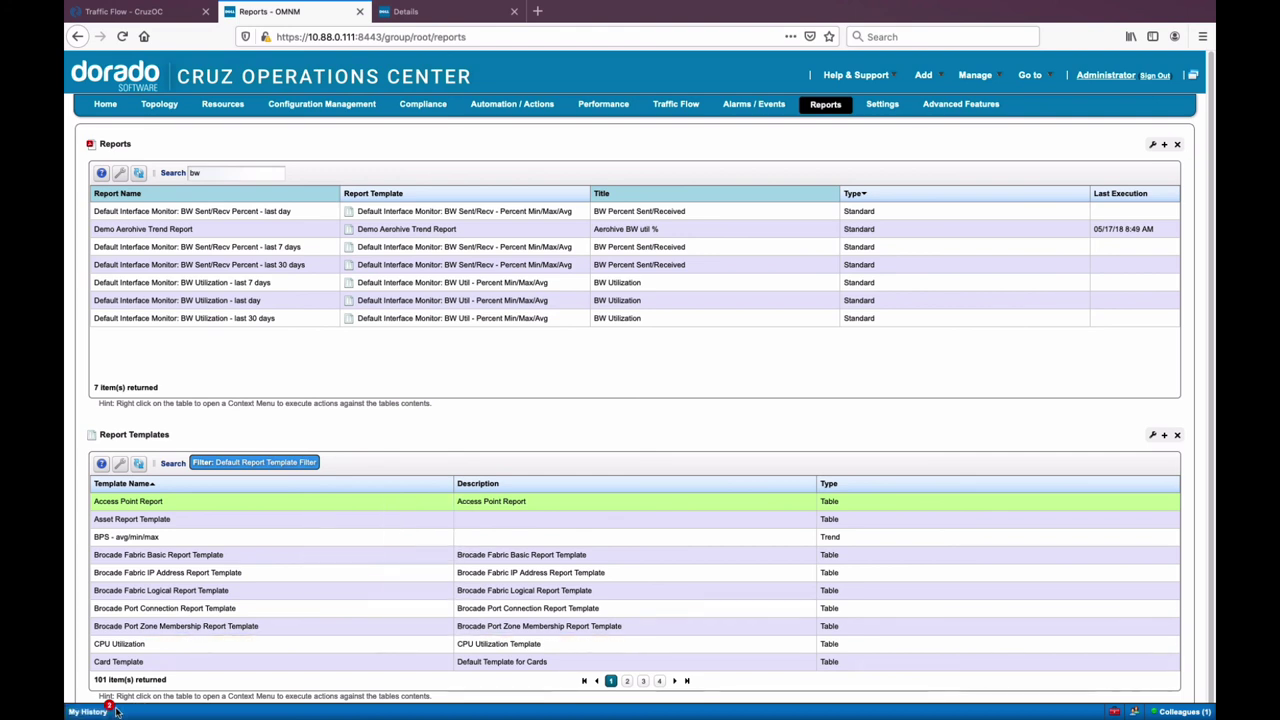
View the generated Inventory Report PDF from the alert/action history, browse through its pages and close it
click(100, 713)
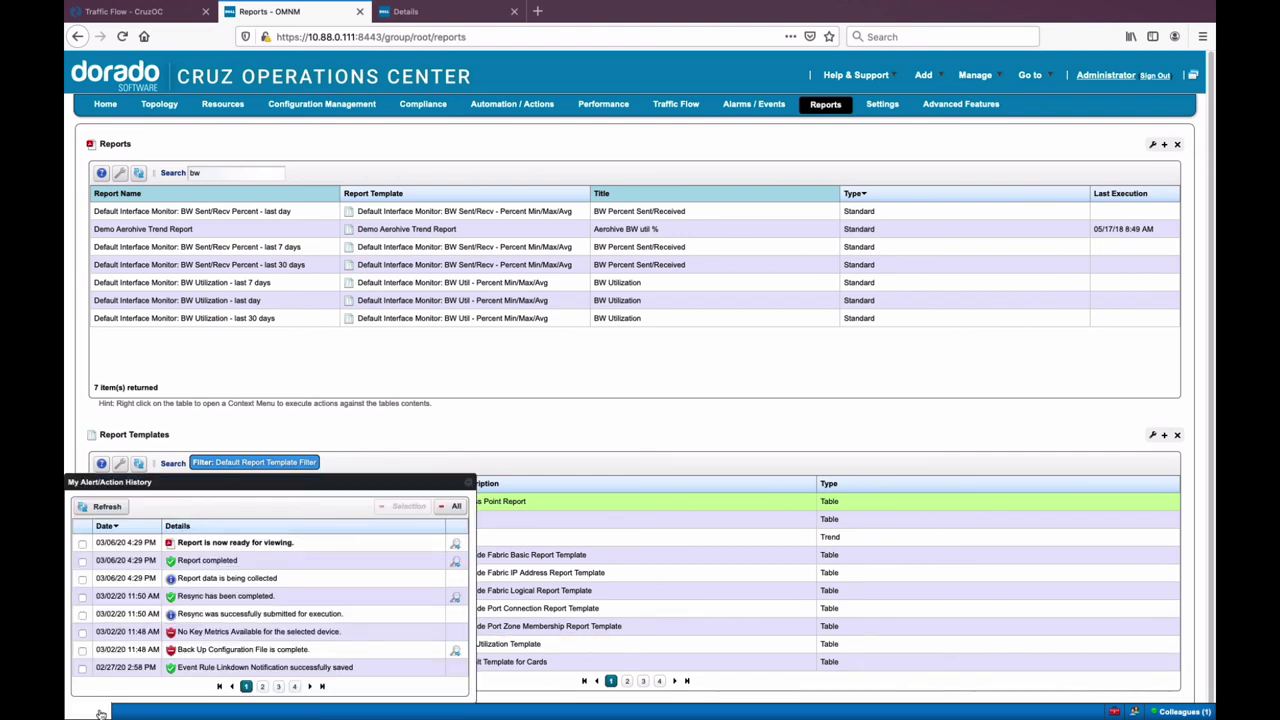
click(455, 547)
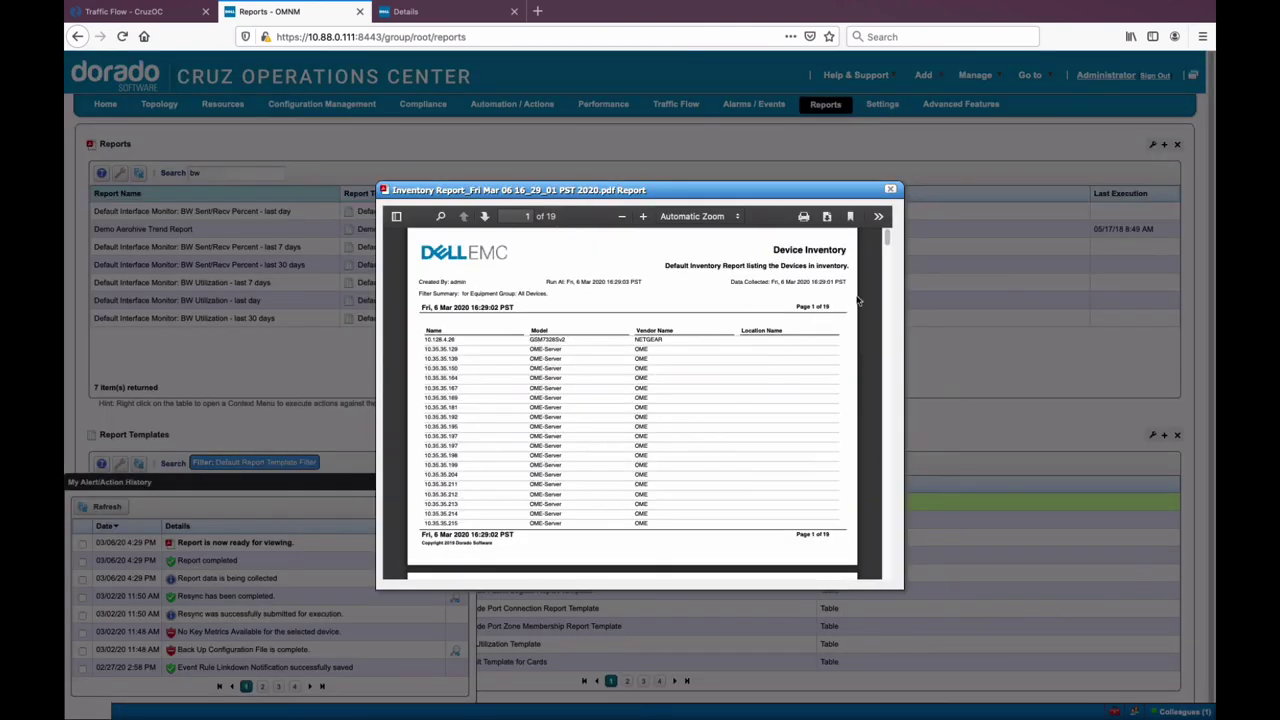
drag(886, 240, 880, 424)
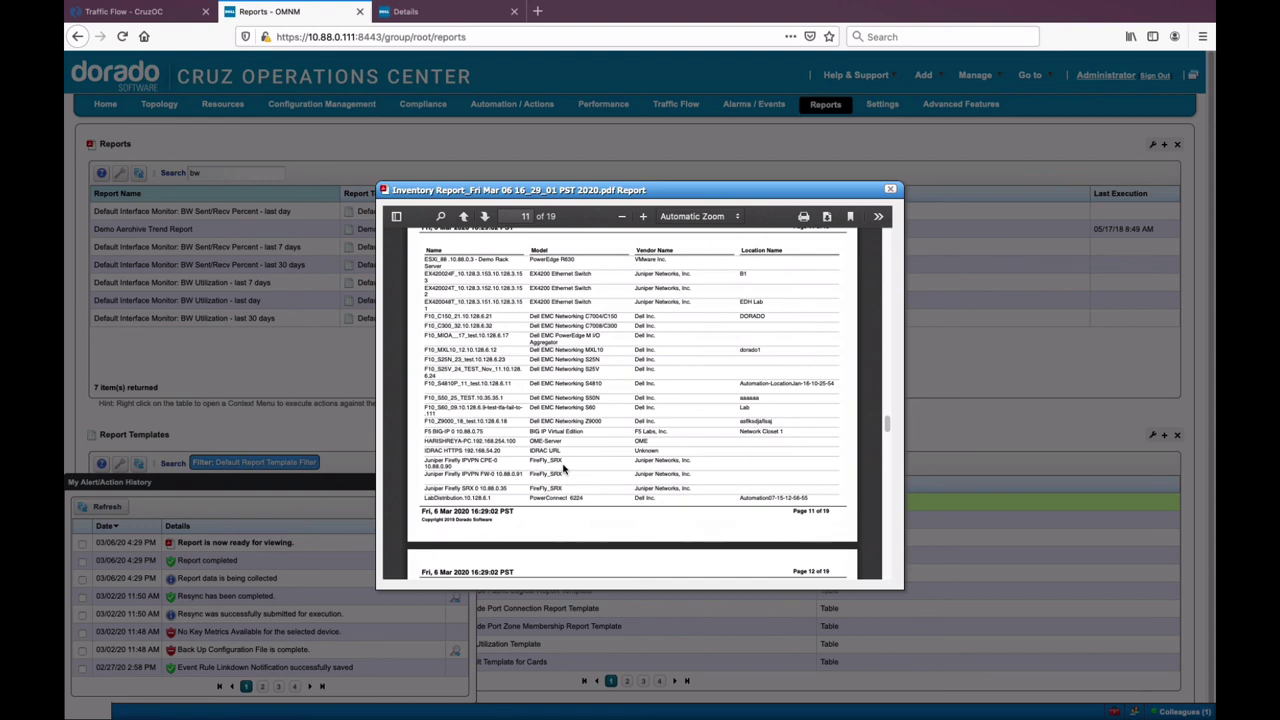
drag(888, 424, 886, 398)
click(890, 189)
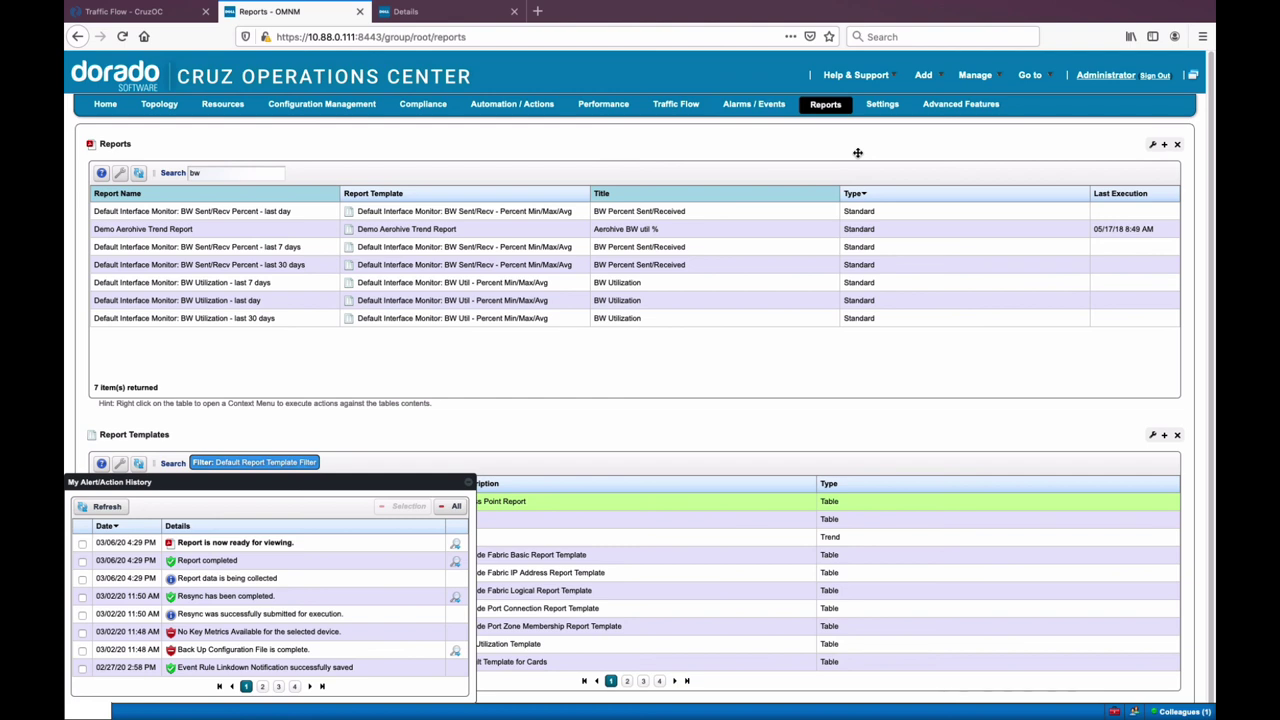
Add a new portal page named rrrrr
mouse_move(625, 110)
click(1030, 76)
click(923, 75)
click(937, 93)
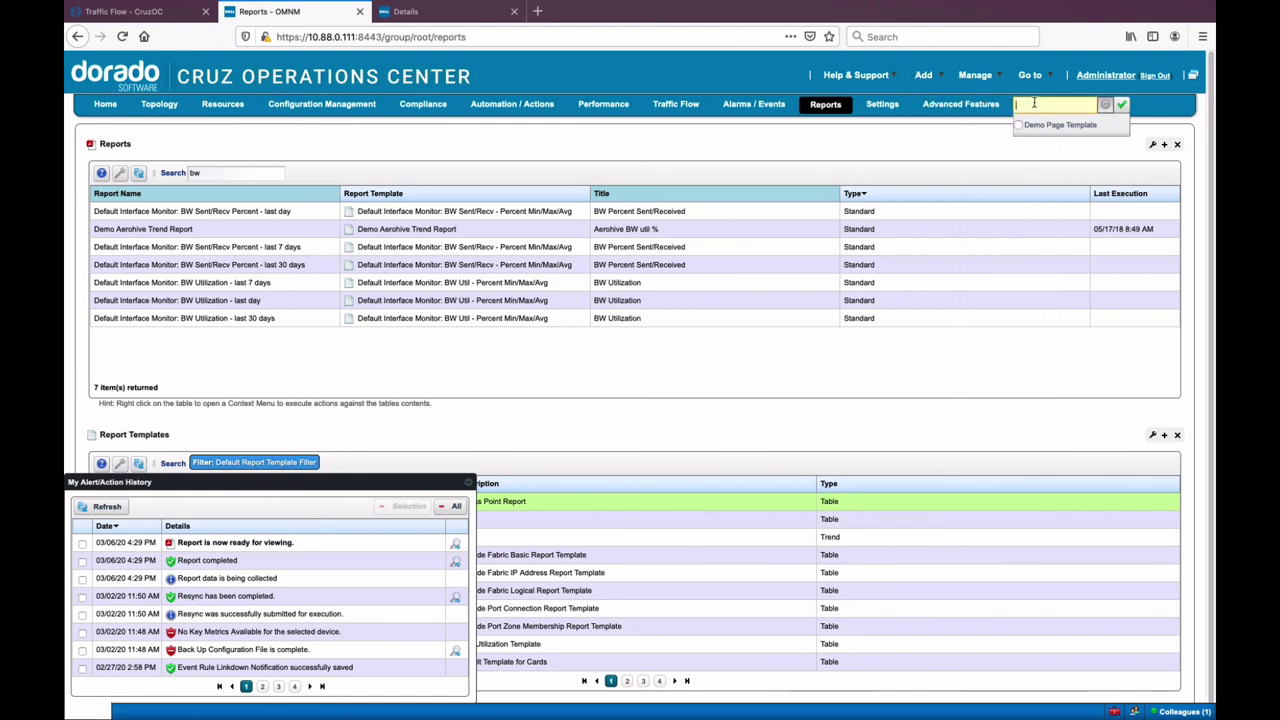
text(rrrrr)
click(1122, 106)
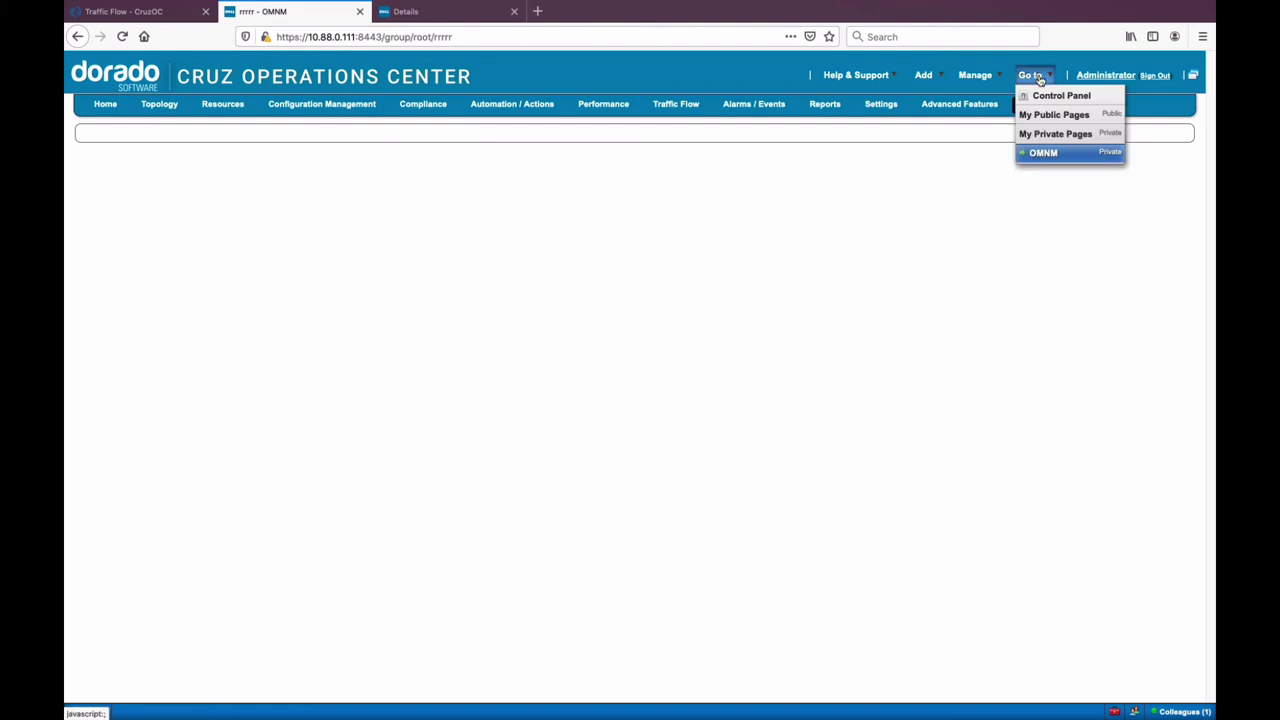
Search the applications for managed and add the Managed Resources and Traffic Flow Exporters by Managed Equipment portlets to the rrrrr page
mouse_move(928, 78)
click(955, 114)
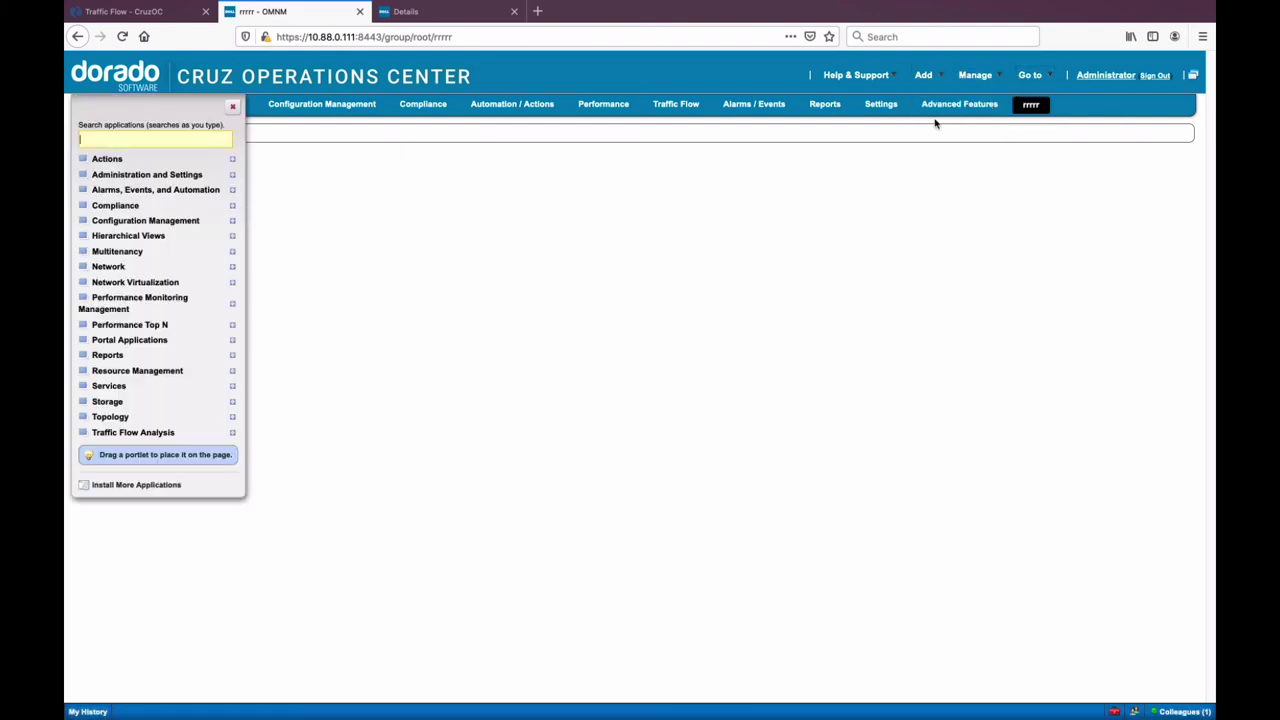
text(ma)
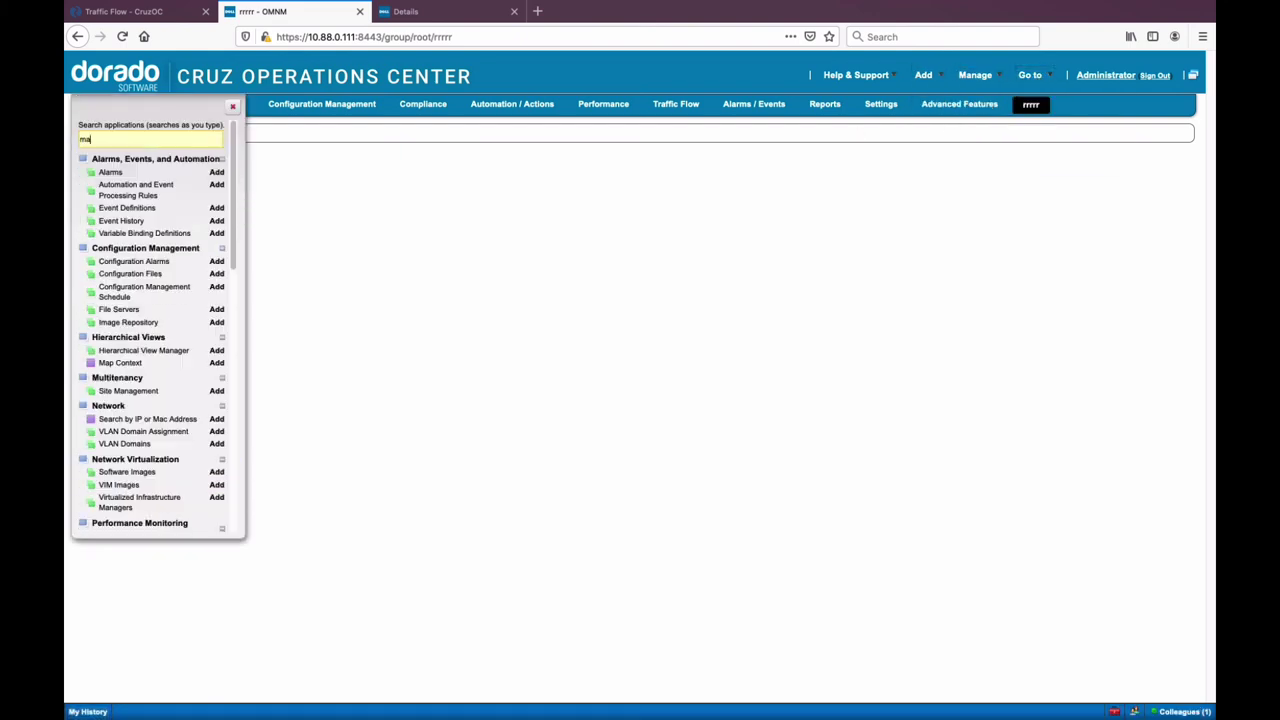
text(naged)
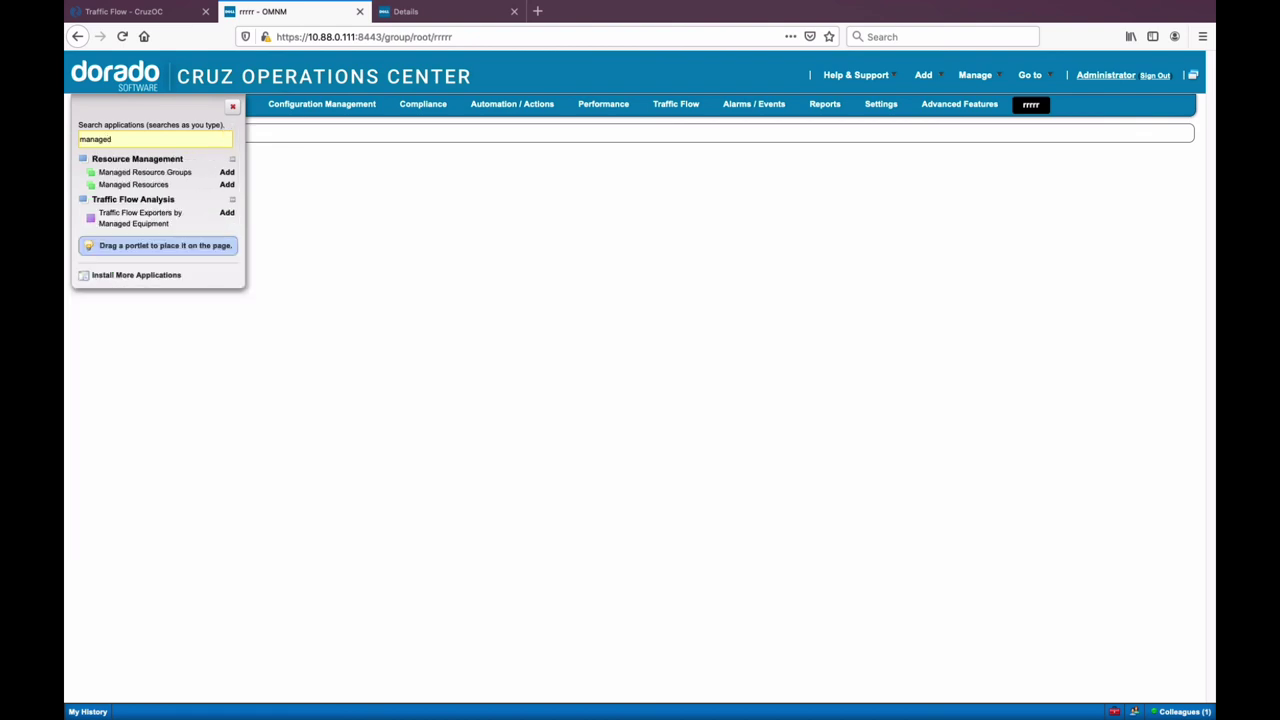
click(228, 185)
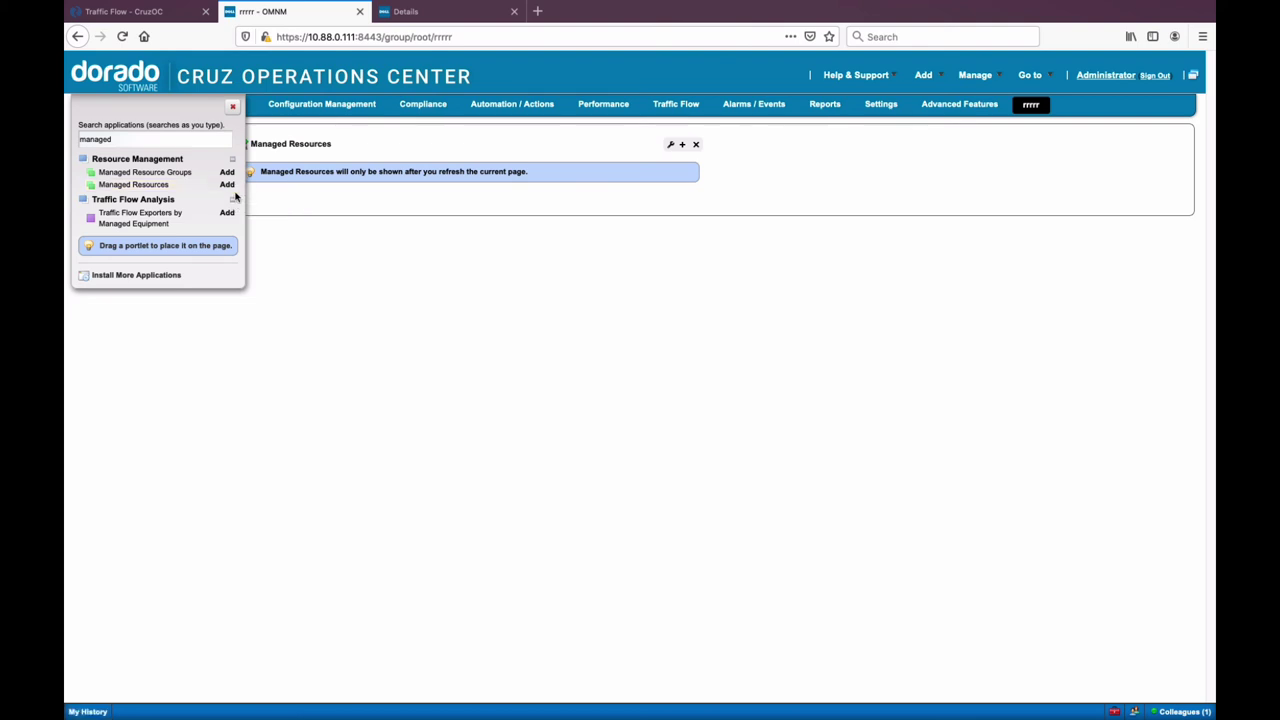
click(227, 214)
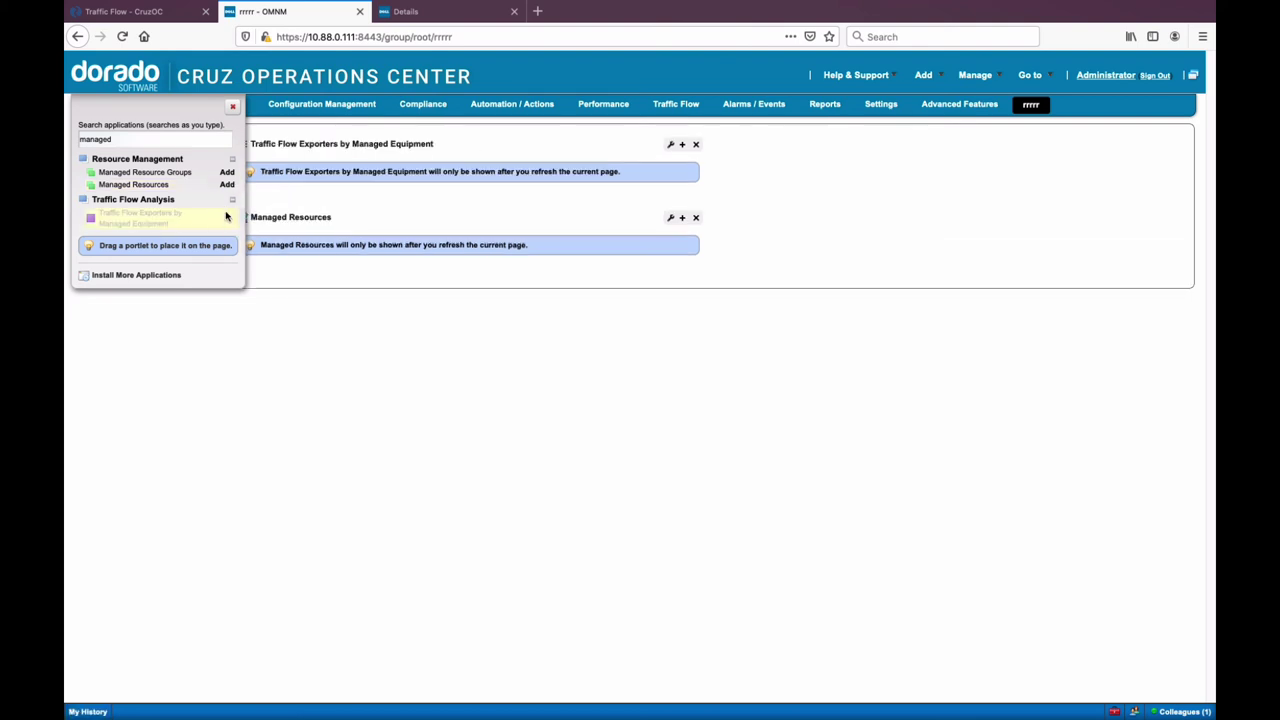
Search the applications for top, add the Top Disk Utilization portlet and place it in the page's right-hand column
drag(373, 148, 229, 109)
click(144, 139)
drag(144, 139, 62, 139)
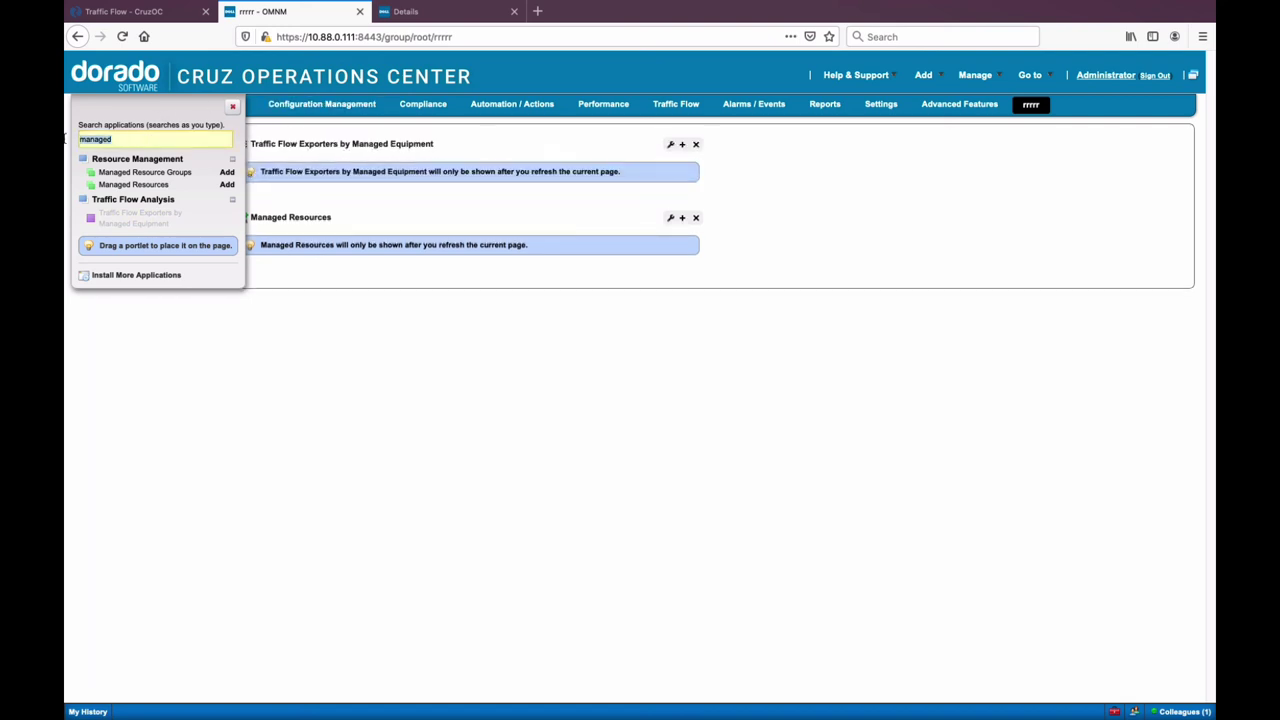
text(top)
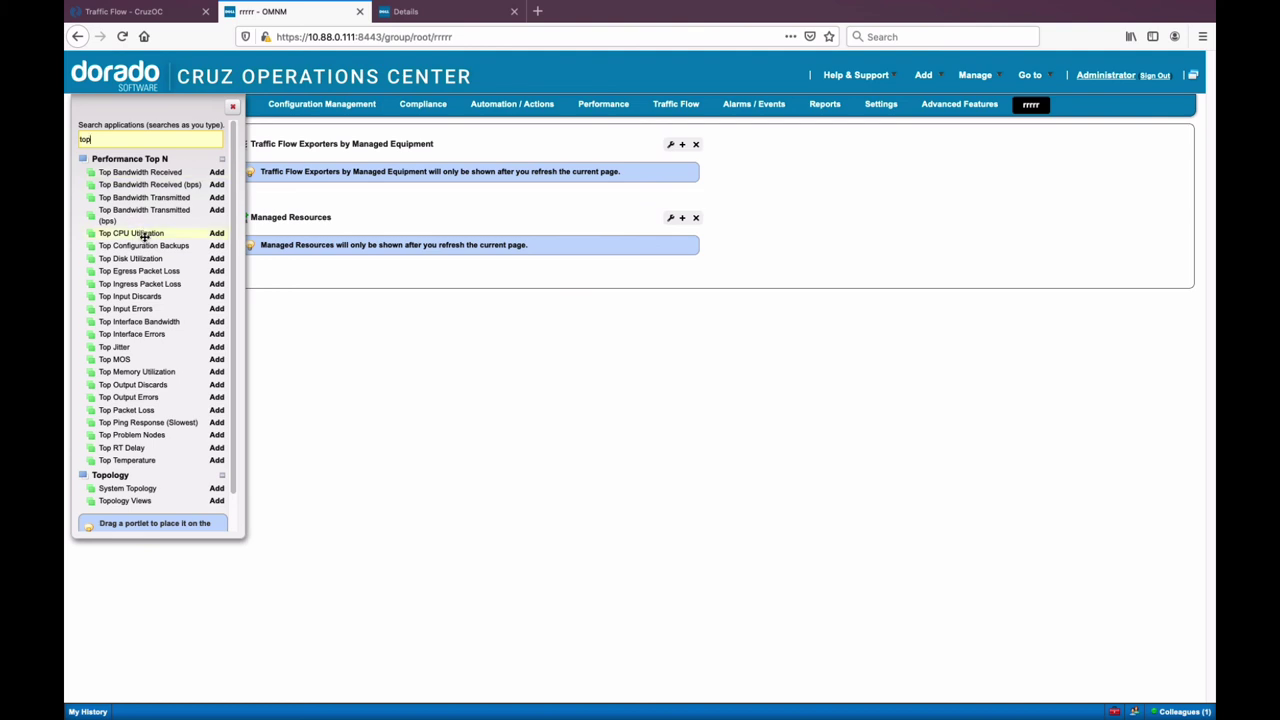
click(217, 258)
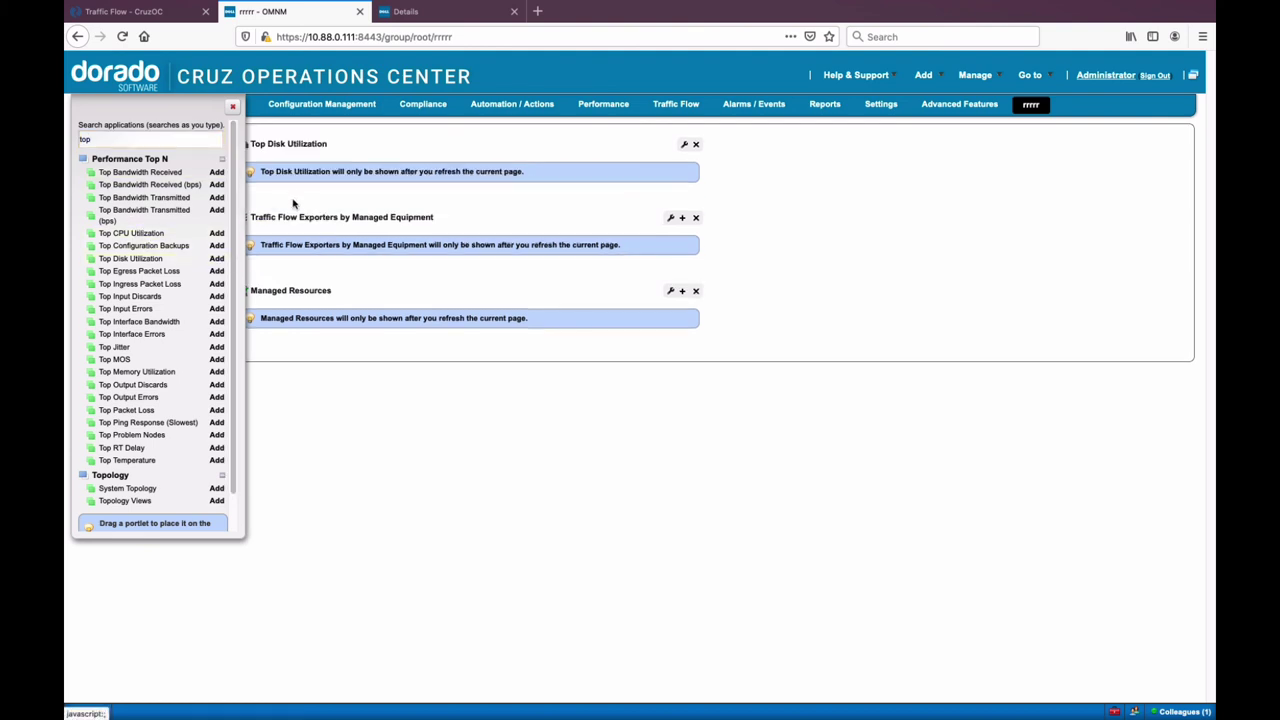
drag(314, 145, 845, 152)
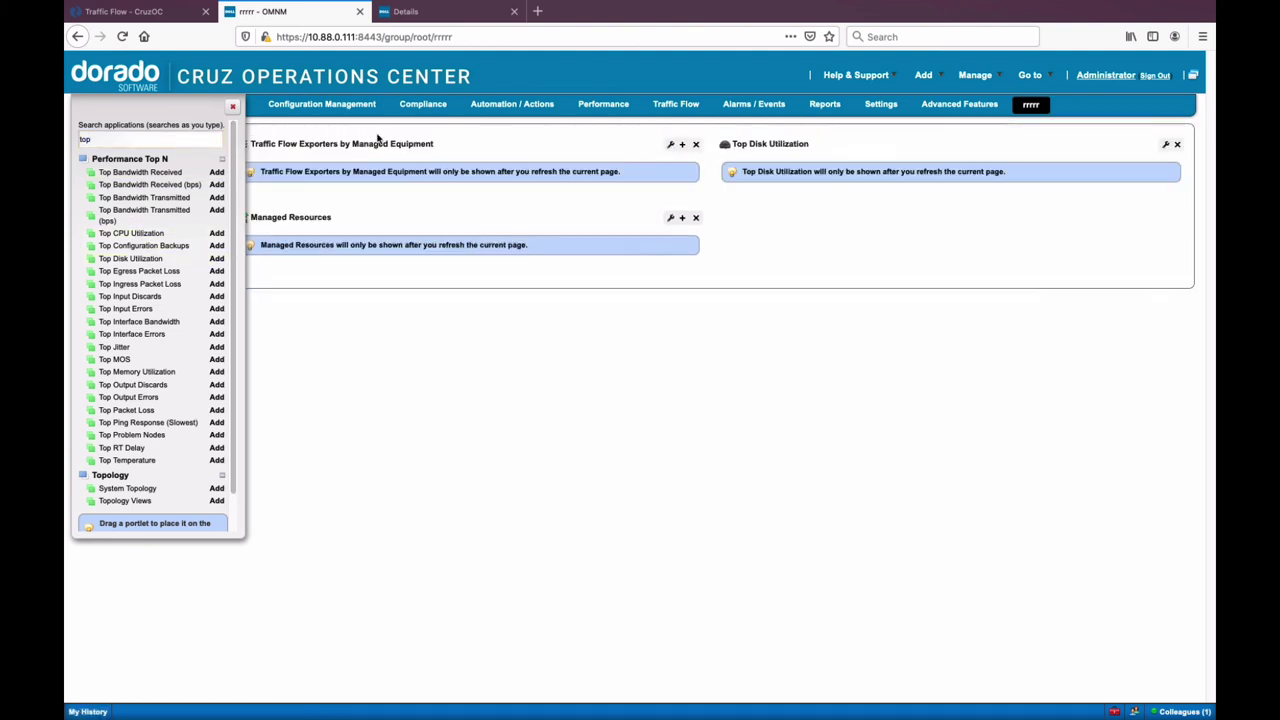
click(233, 106)
Reload the rrrrr page to load its new portlets and look over their contents
mouse_move(247, 110)
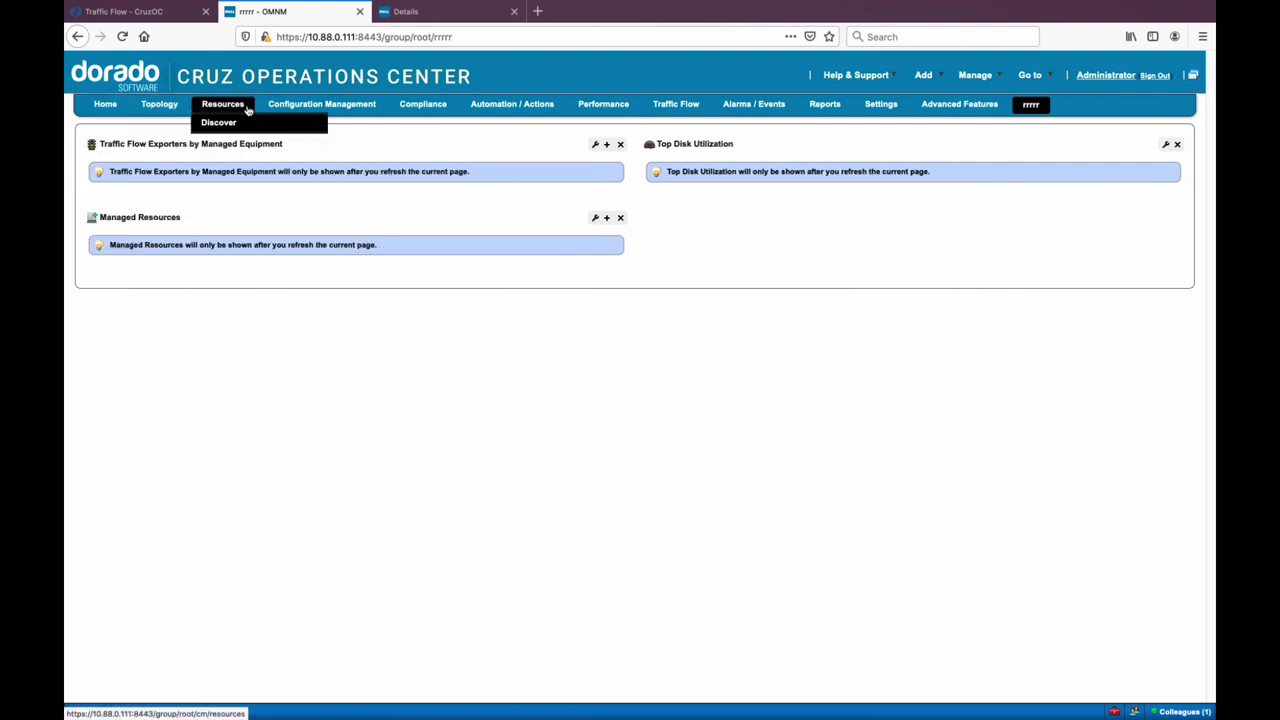
click(124, 38)
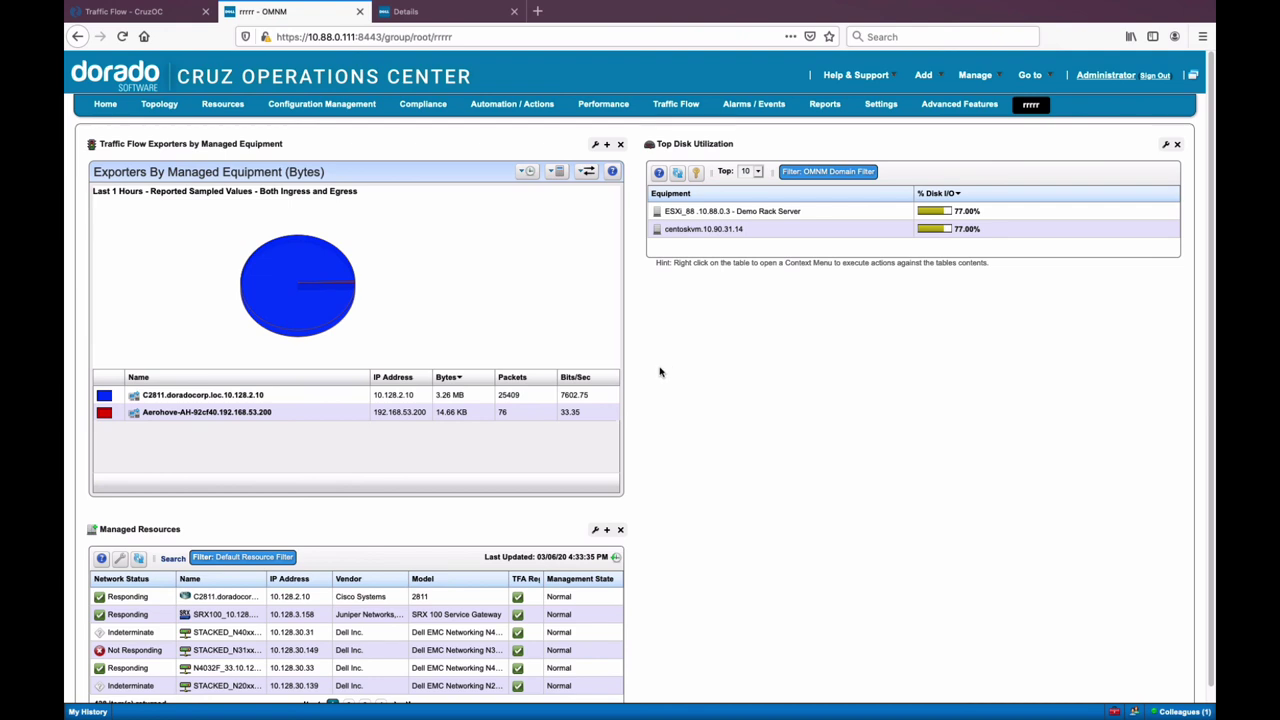
click(724, 226)
click(725, 215)
drag(1213, 340, 1211, 440)
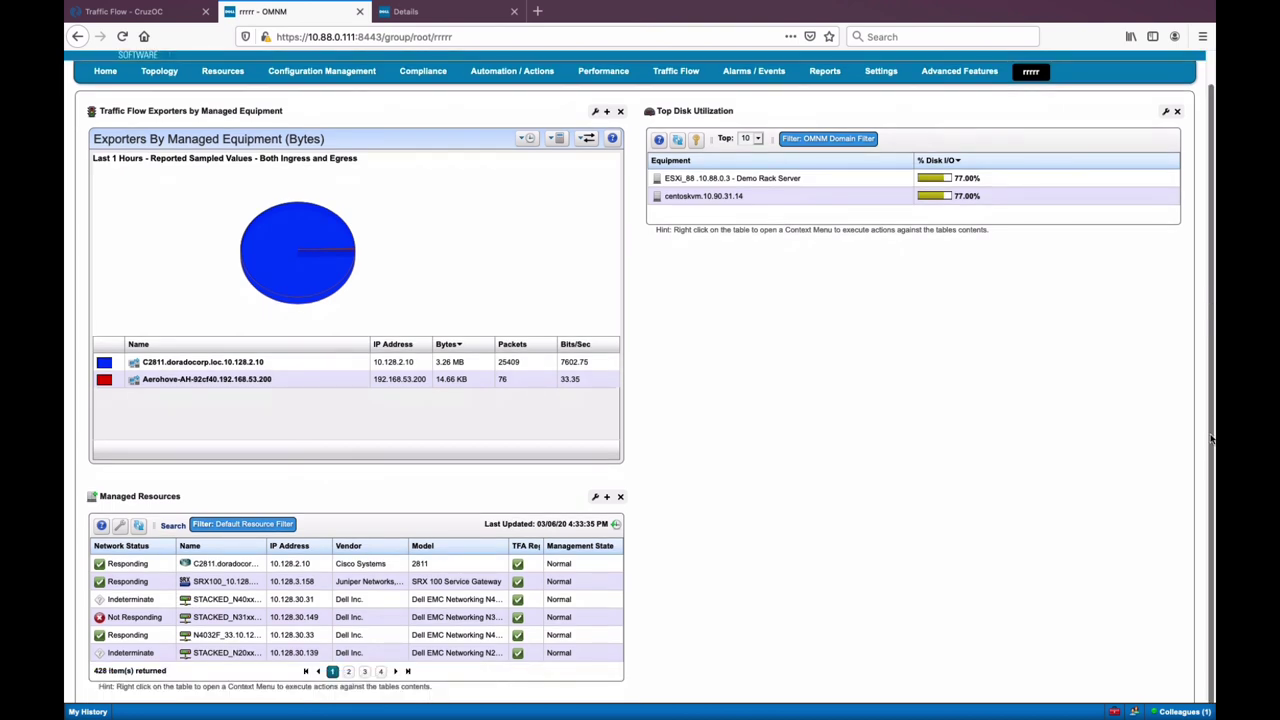